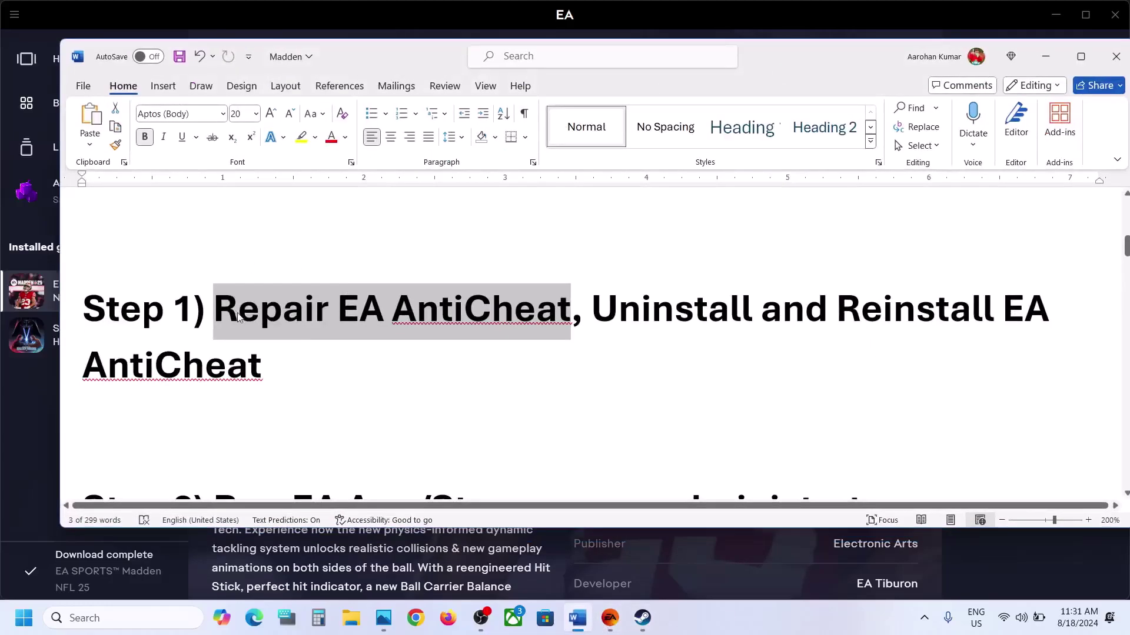
Step: Open Madden NFL 25's properties in the EA app and open its install folder
left_click(1046, 64)
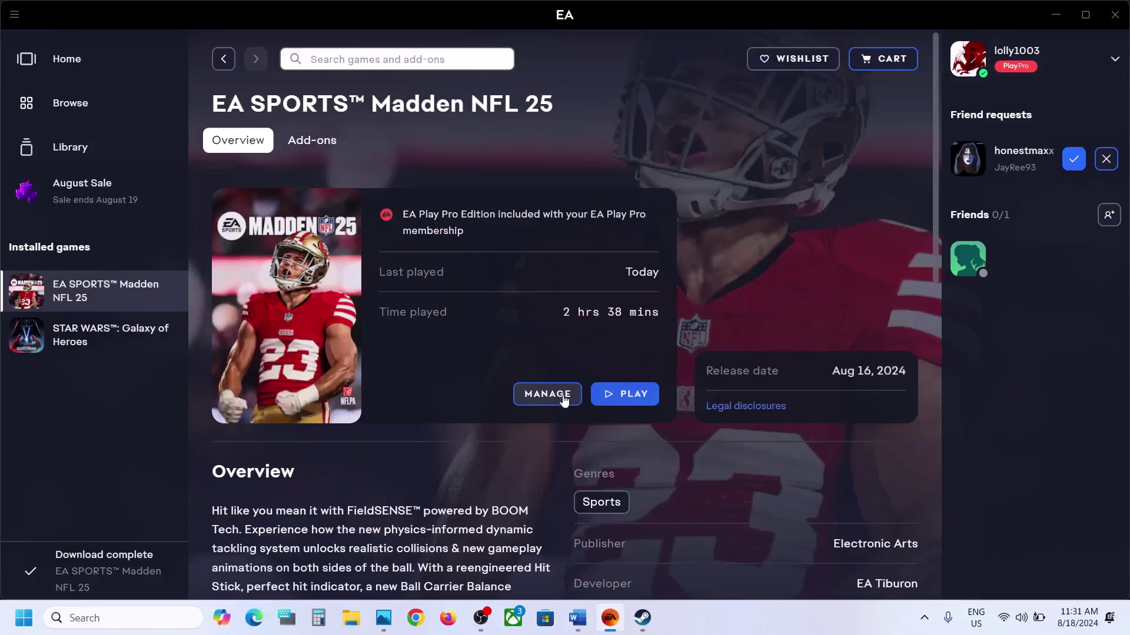
left_click(563, 398)
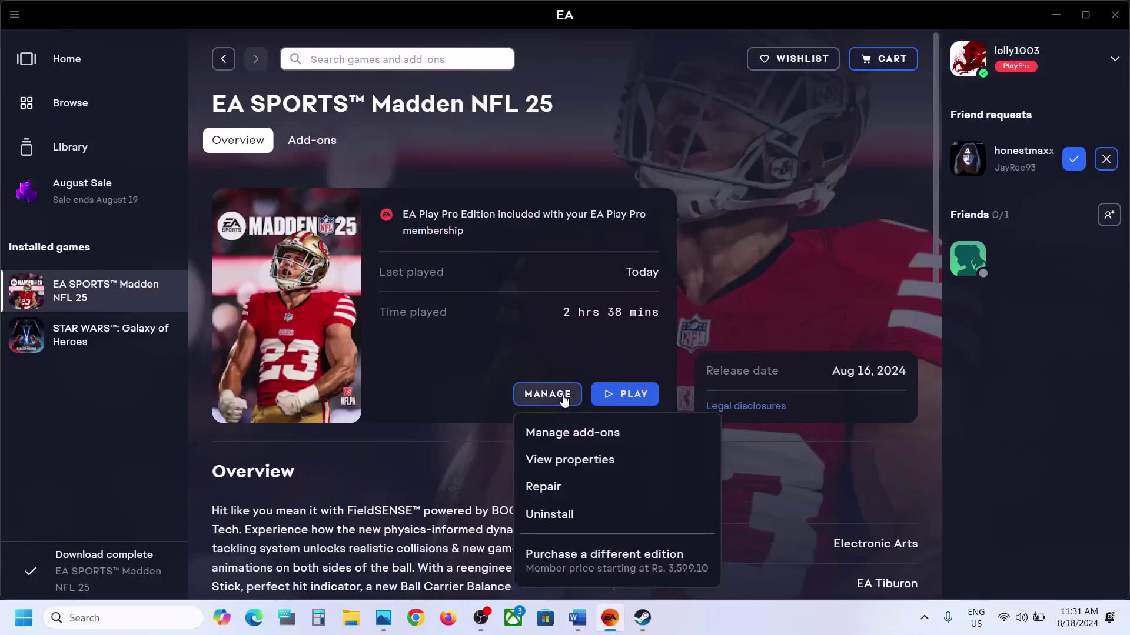
left_click(574, 464)
left_click(732, 259)
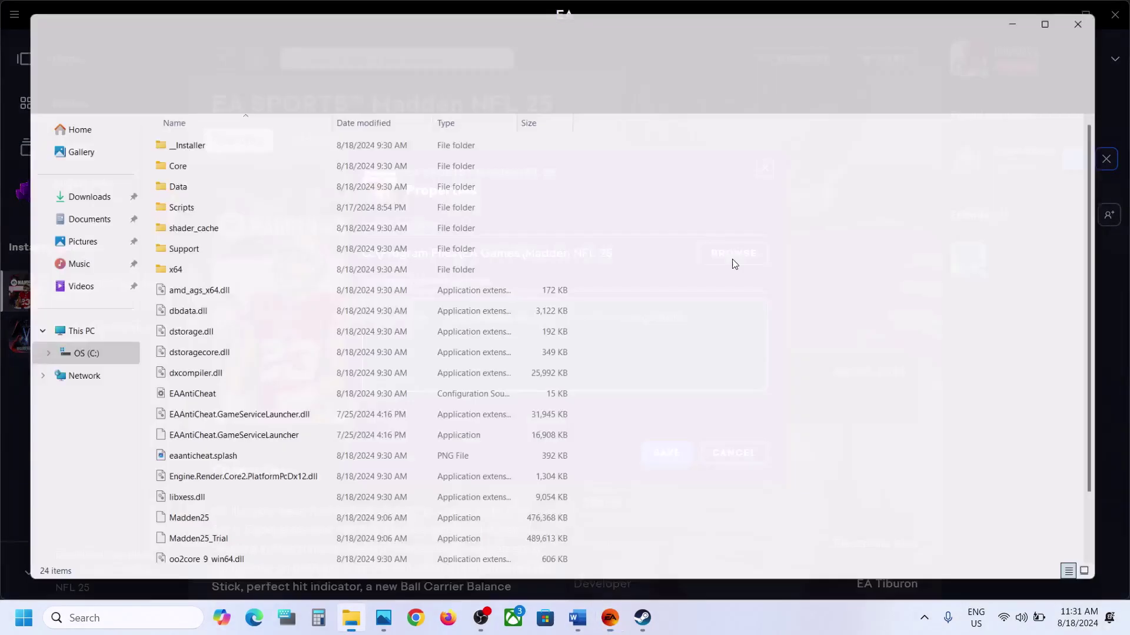
Step: Open the game's local files folder from its Steam library entry
left_click(653, 628)
right_click(104, 356)
mouse_move(153, 443)
left_click(266, 470)
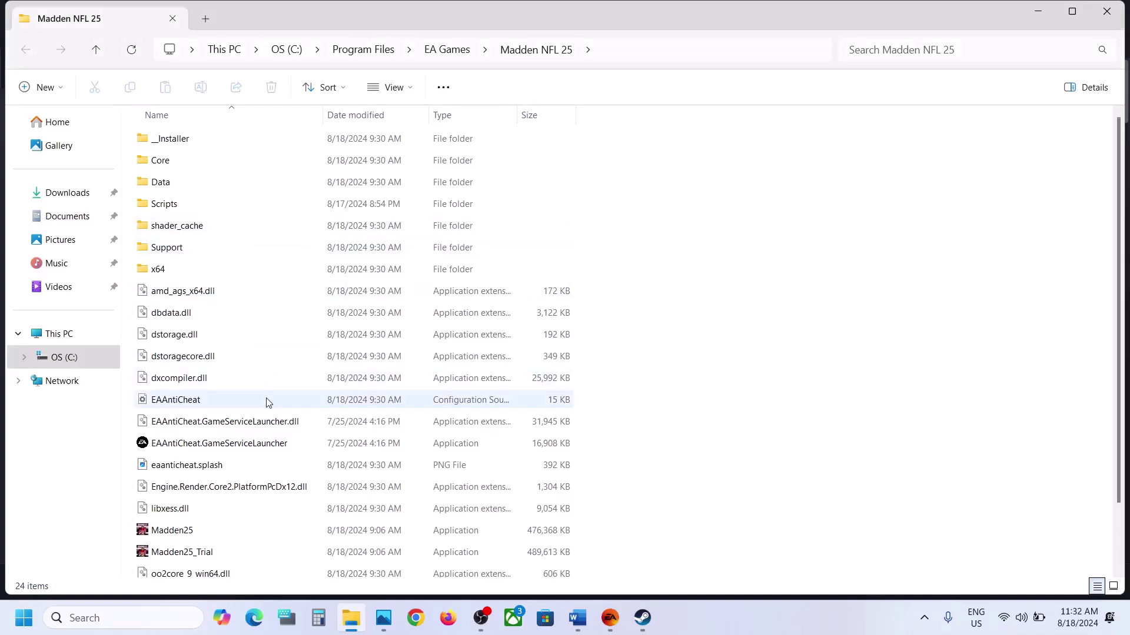
scroll(222, 475, "down", 3)
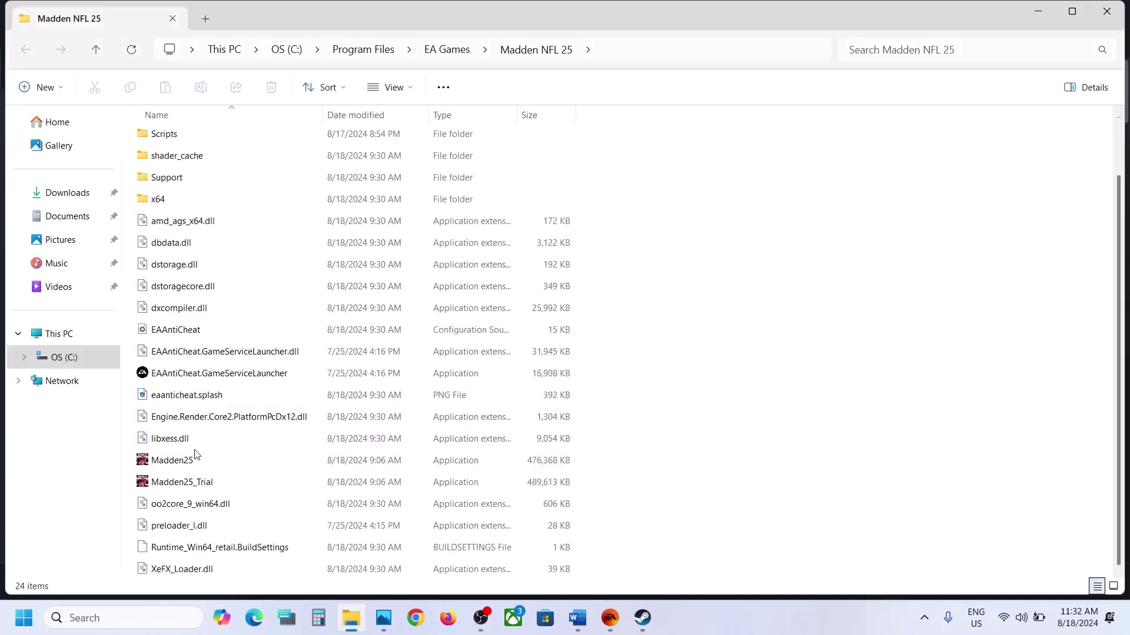
scroll(233, 235, "up", 3)
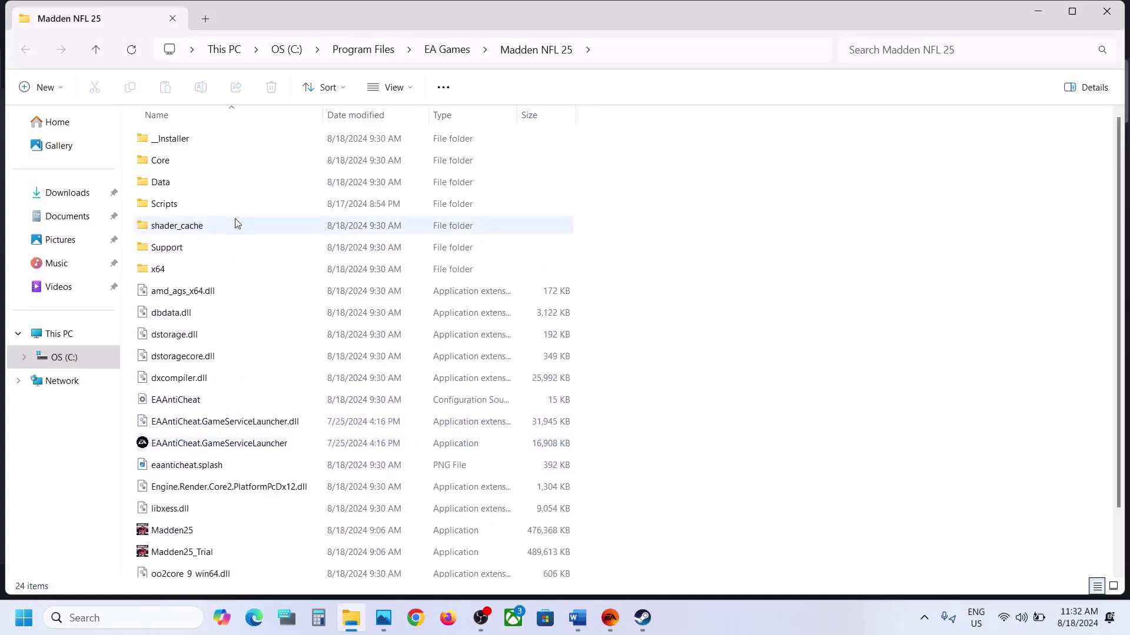
Step: Go into __Installer > EAAntiCheat and select EAAntiCheat.Installer
left_click(180, 141)
double_click(217, 144)
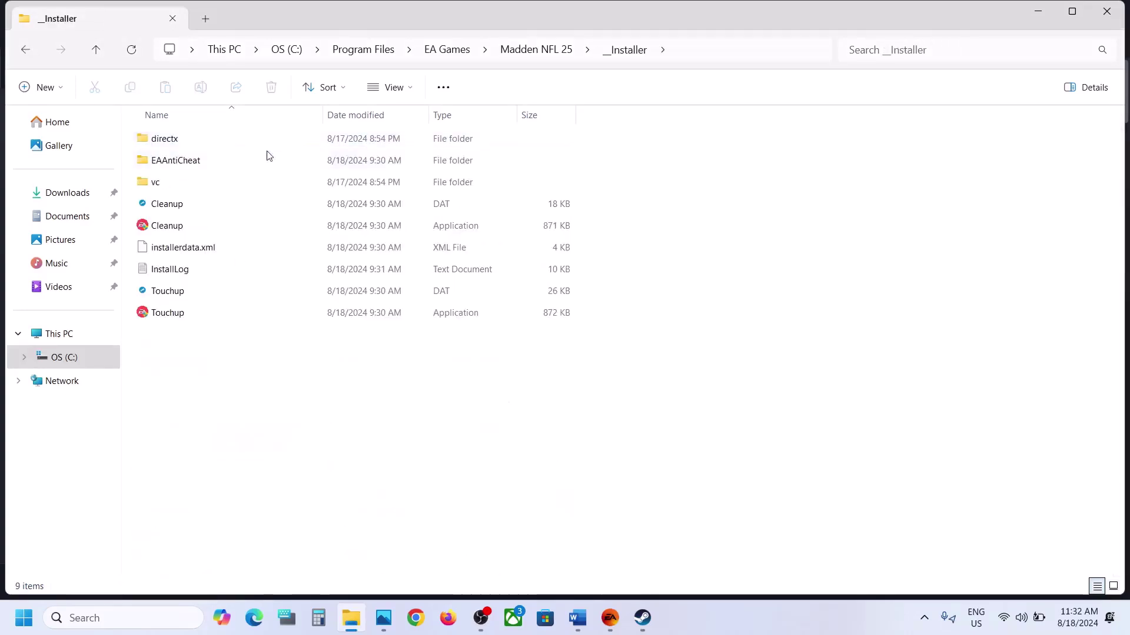
left_click(196, 166)
double_click(198, 166)
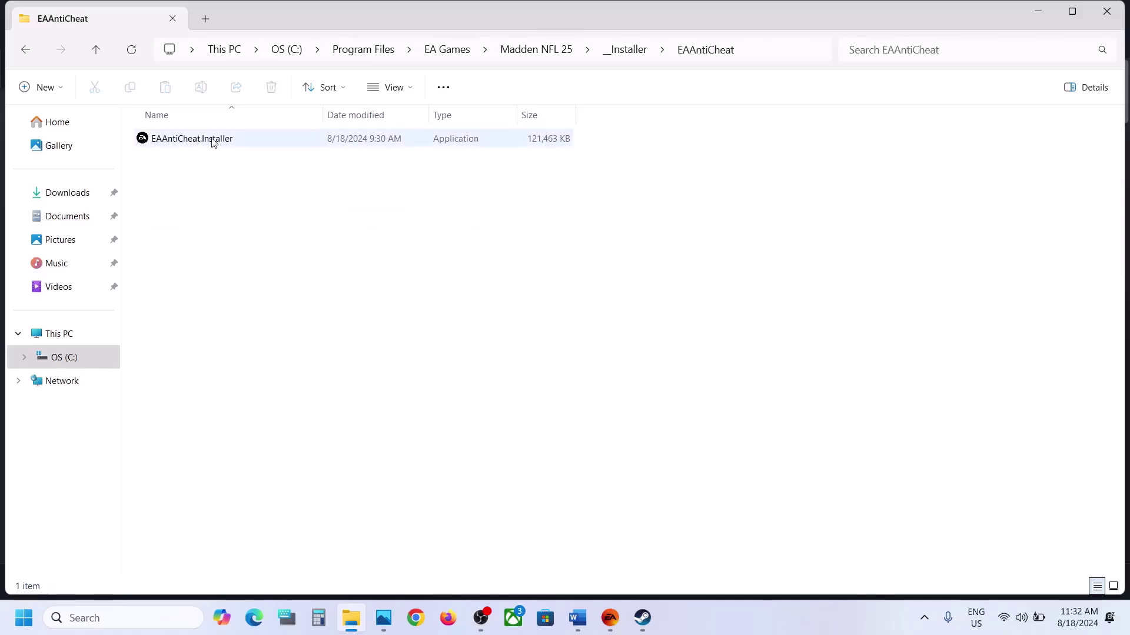
left_click(213, 142)
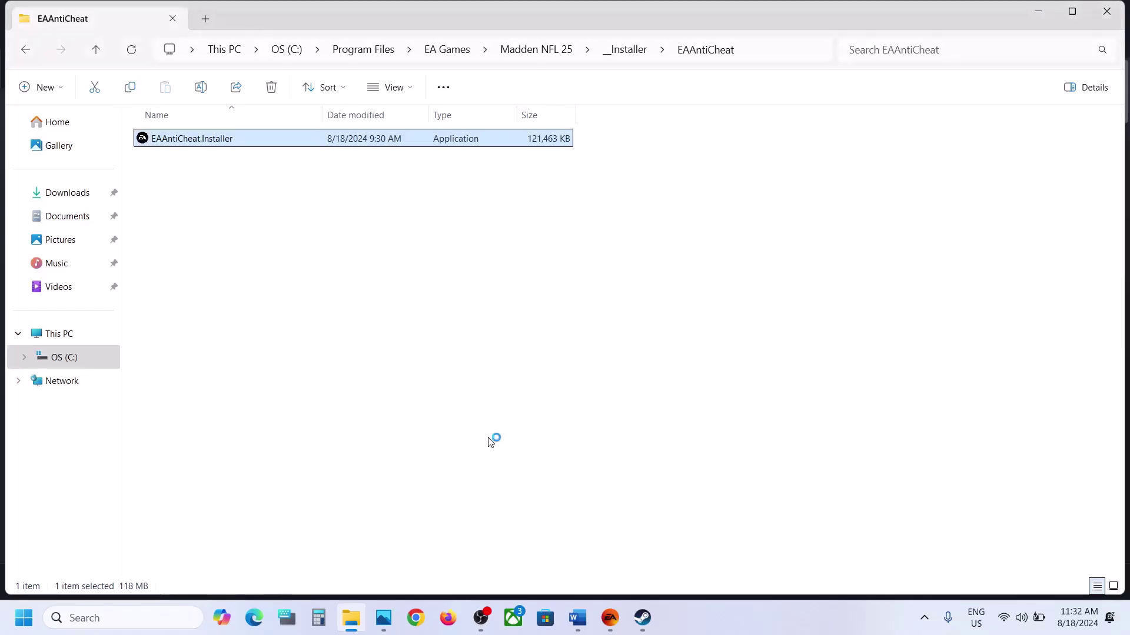
Step: Update the anti-cheat for the installed Madden 24 entry
left_click(729, 174)
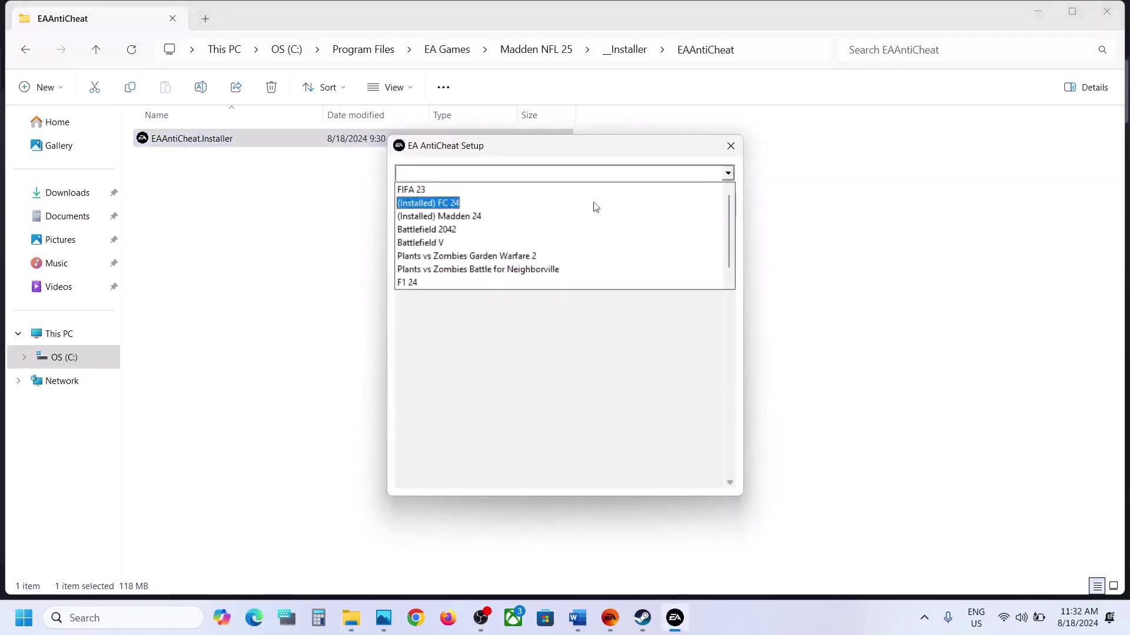
left_click(475, 215)
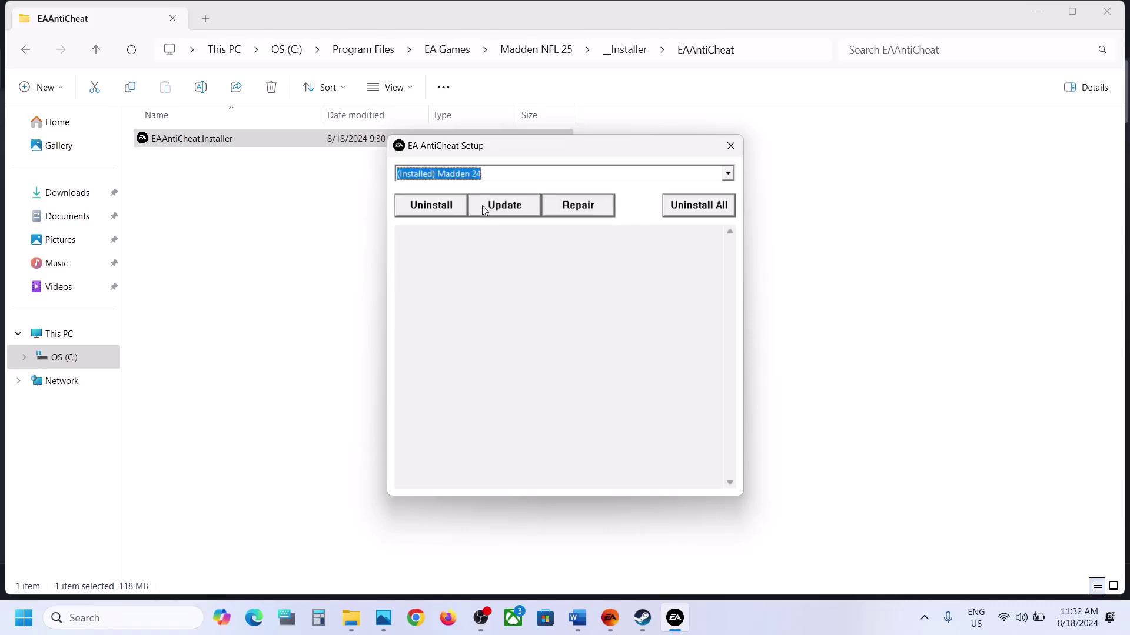
left_click(504, 213)
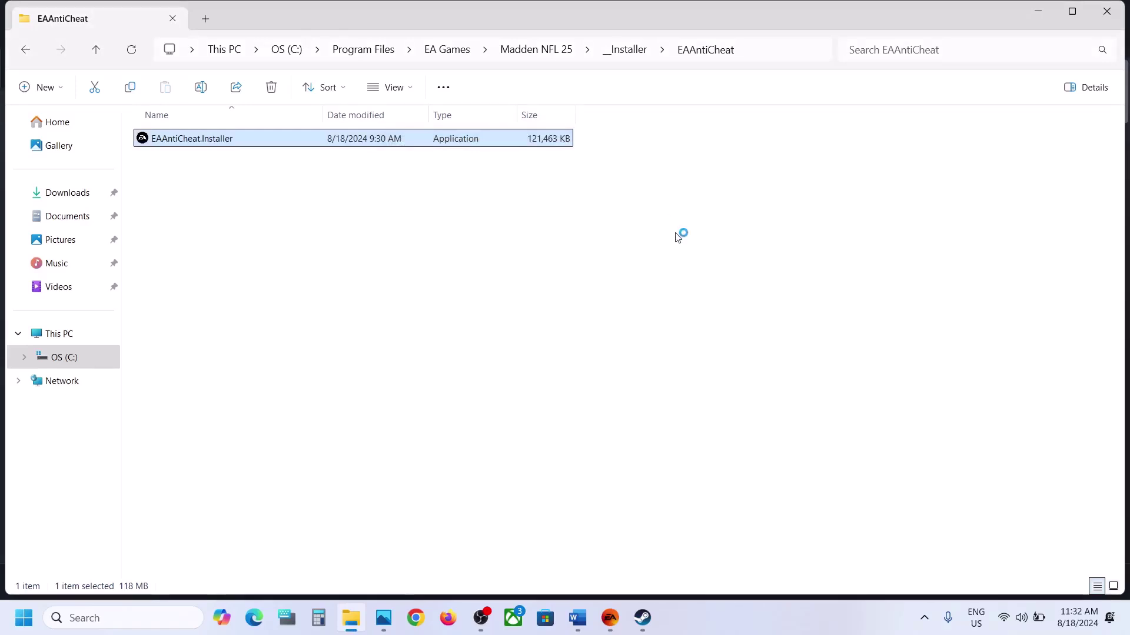
Step: Select the installed Madden 25 entry and start a Repair
left_click(730, 175)
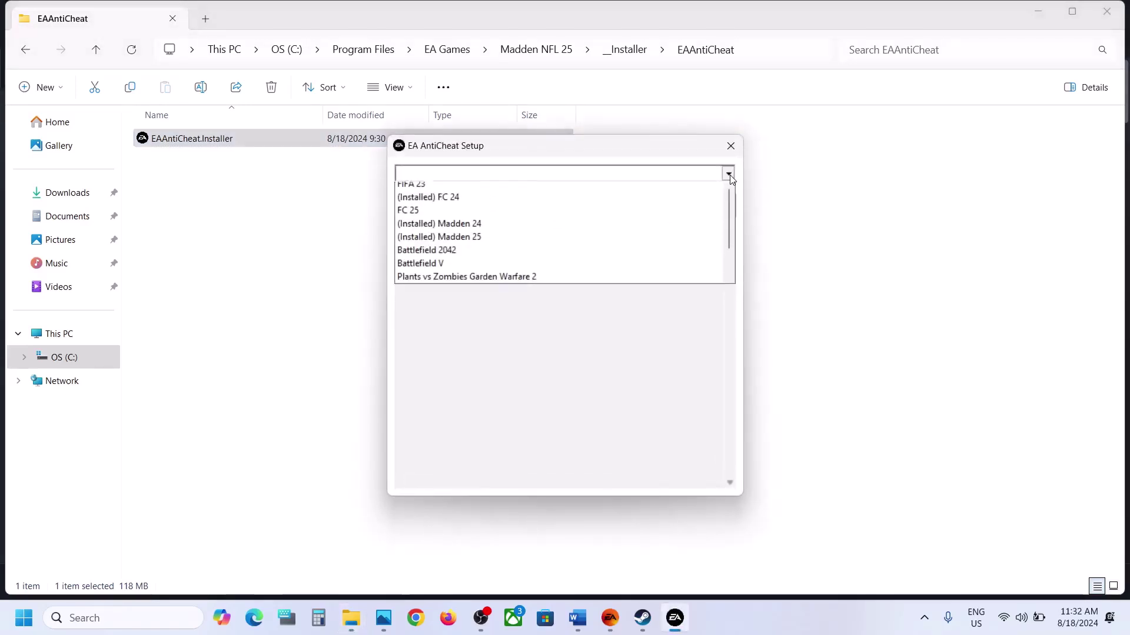
left_click(479, 245)
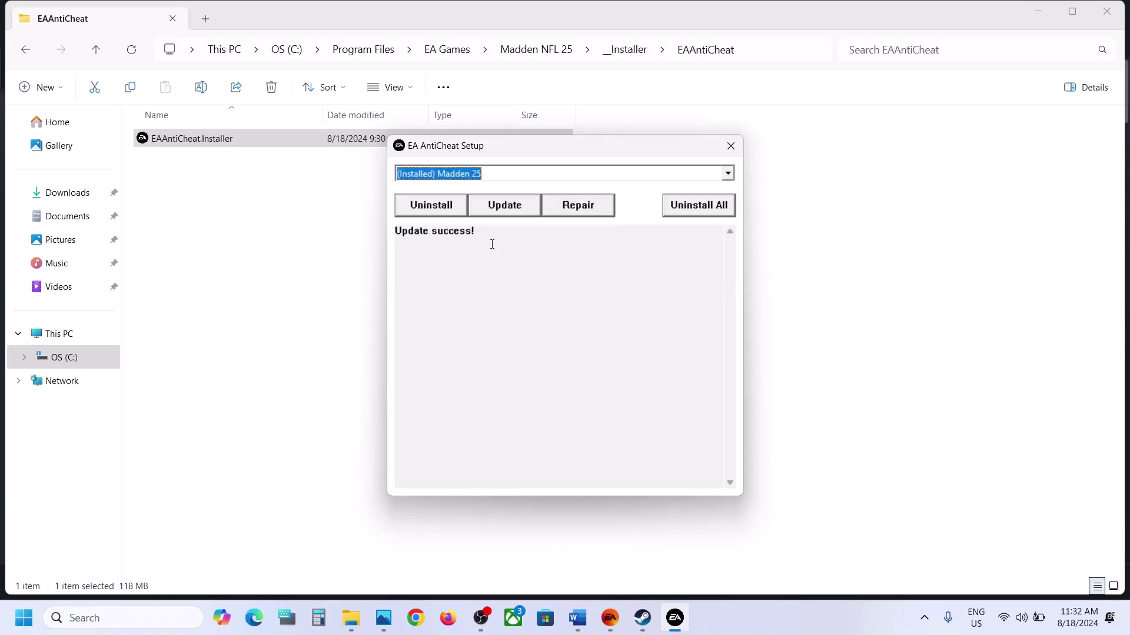
left_click(585, 210)
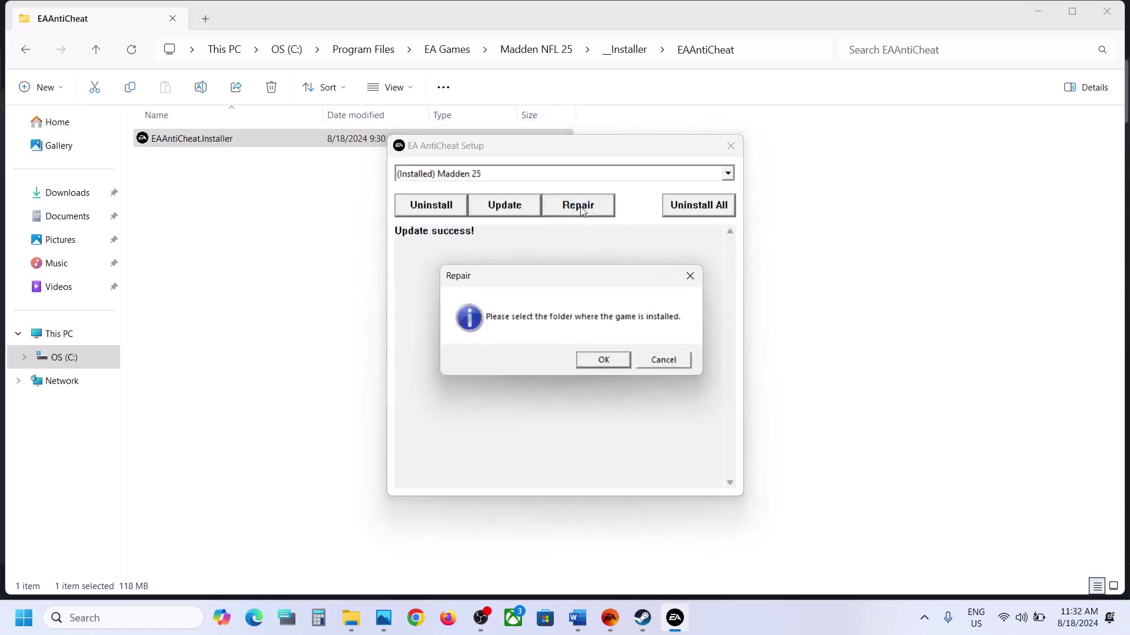
Step: Point the repair at C:\Program Files\EA Games\Madden NFL 25 as the game folder
left_click(604, 361)
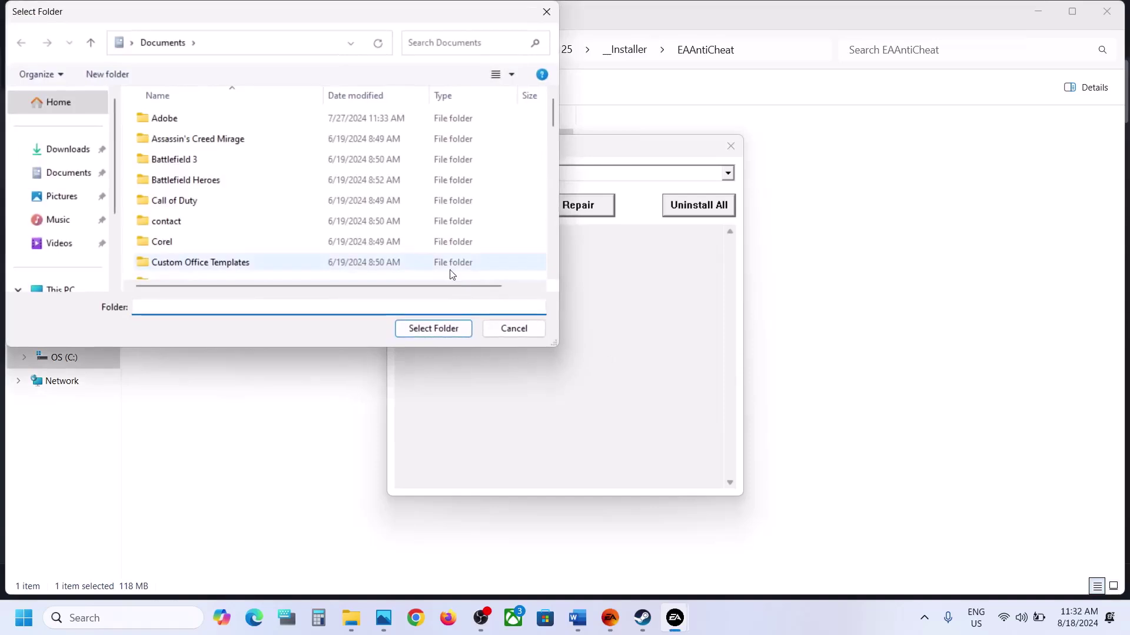
scroll(71, 235, "down", 2)
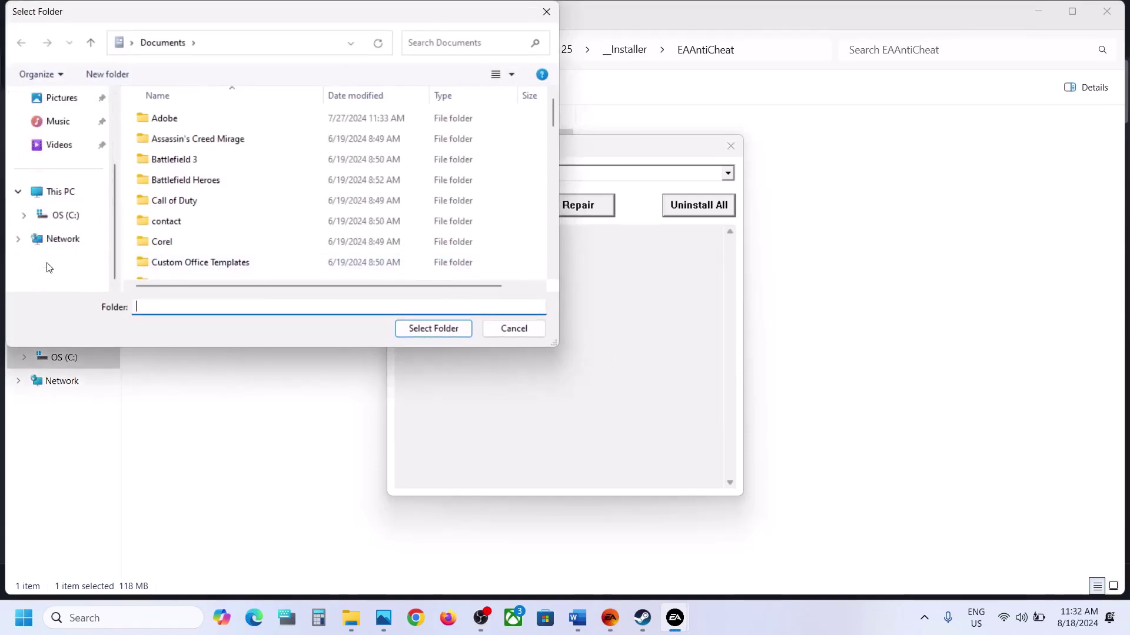
left_click(57, 193)
double_click(221, 133)
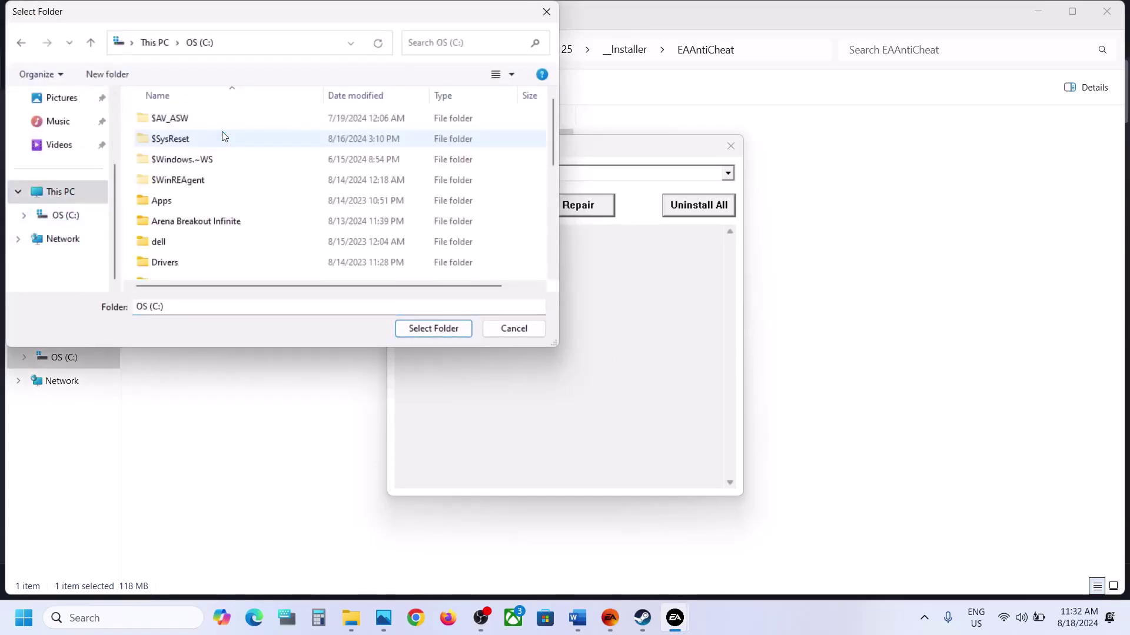
scroll(224, 136, "down", 1)
double_click(202, 127)
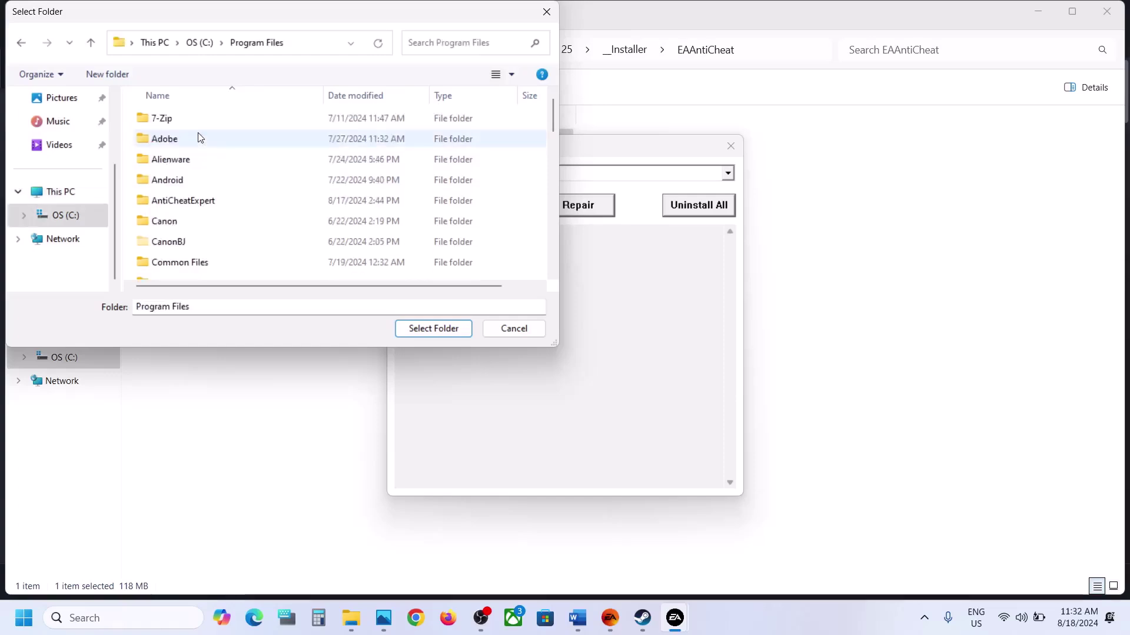
scroll(200, 137, "down", 2)
left_click(176, 229)
double_click(177, 229)
left_click(199, 122)
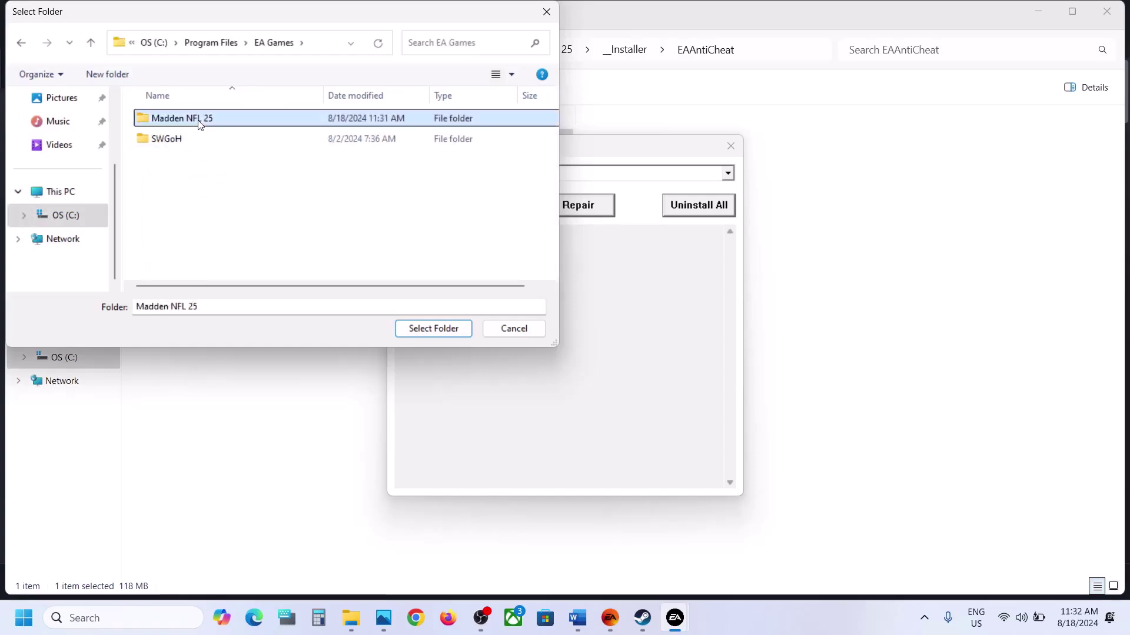
left_click(429, 329)
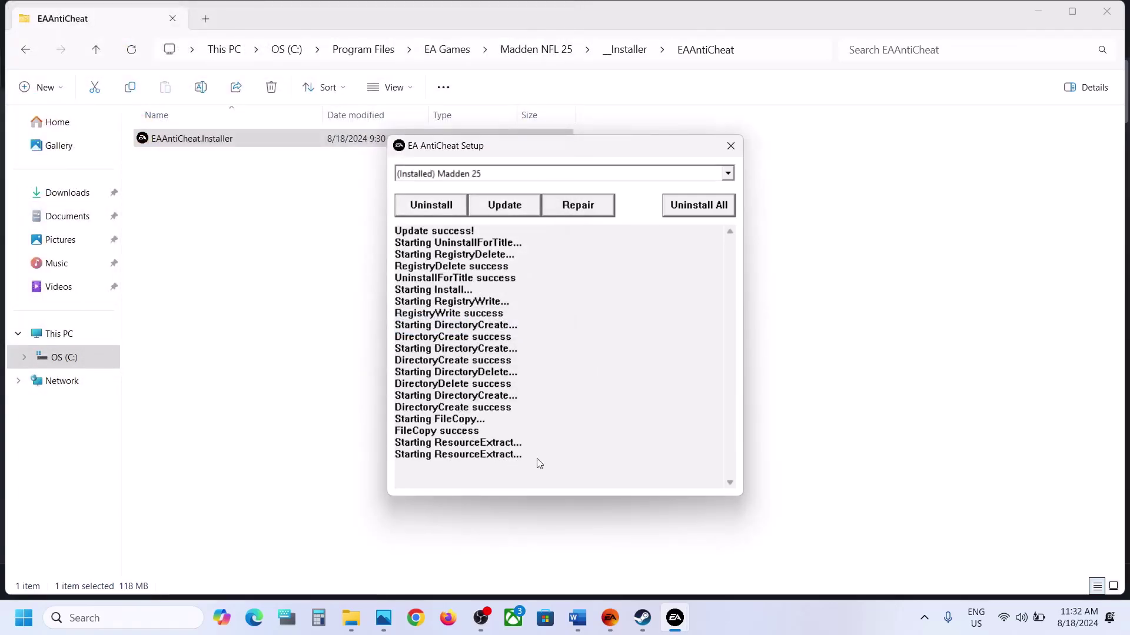
Step: Confirm the install success and check Madden 25's anti-cheat for updates
mouse_move(414, 467)
left_mouse_down()
mouse_move(496, 459)
mouse_move(403, 467)
left_mouse_up()
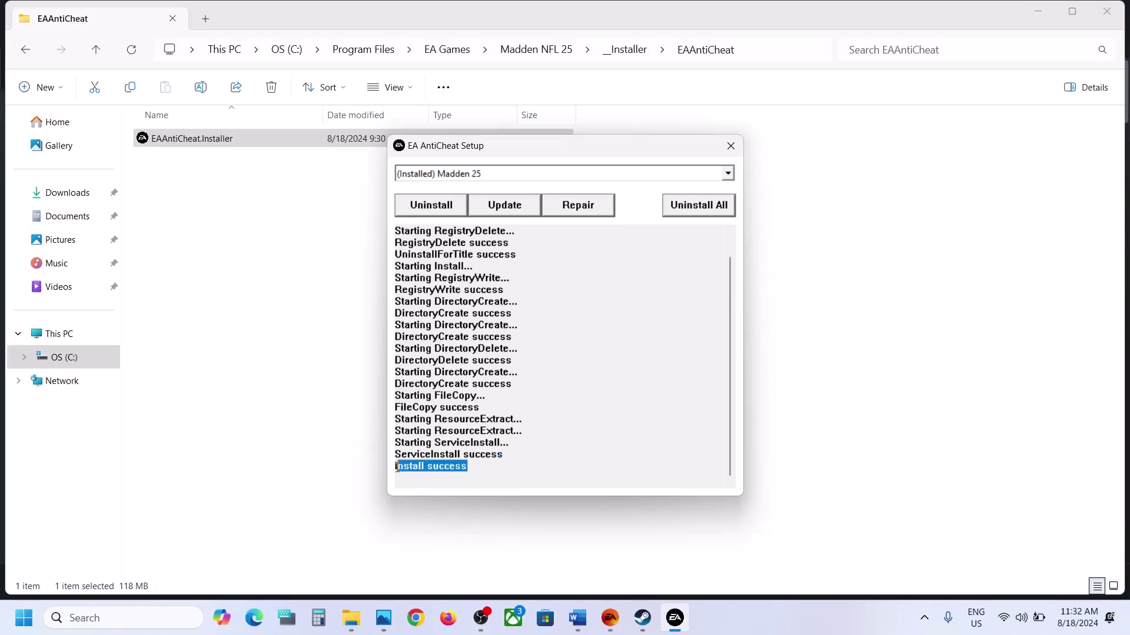
left_click(728, 172)
left_click(468, 206)
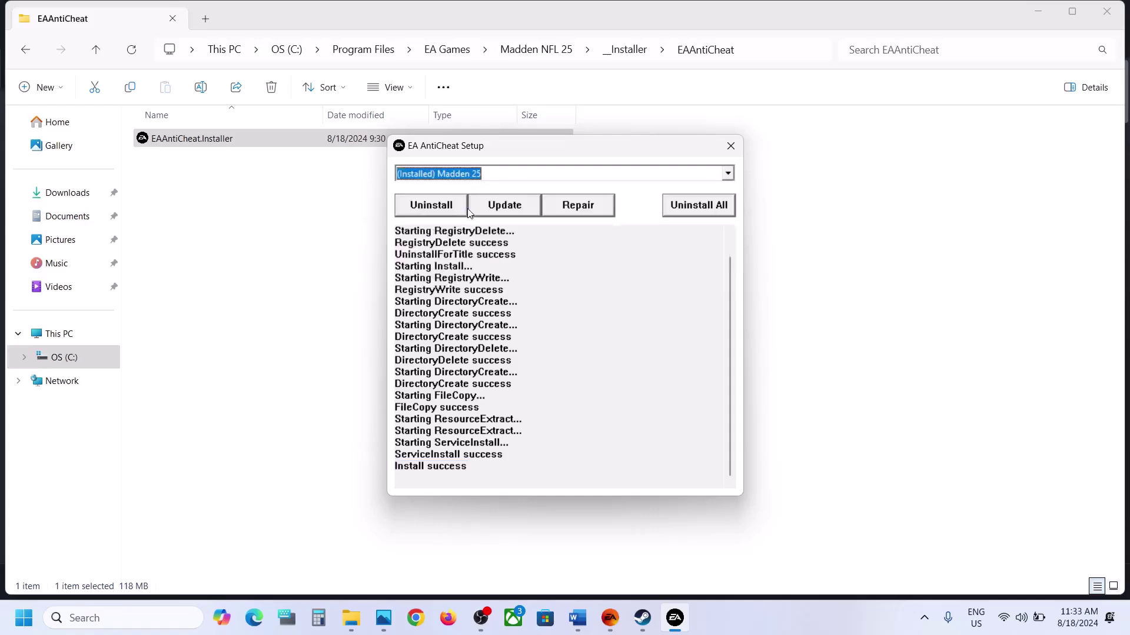
left_click(503, 207)
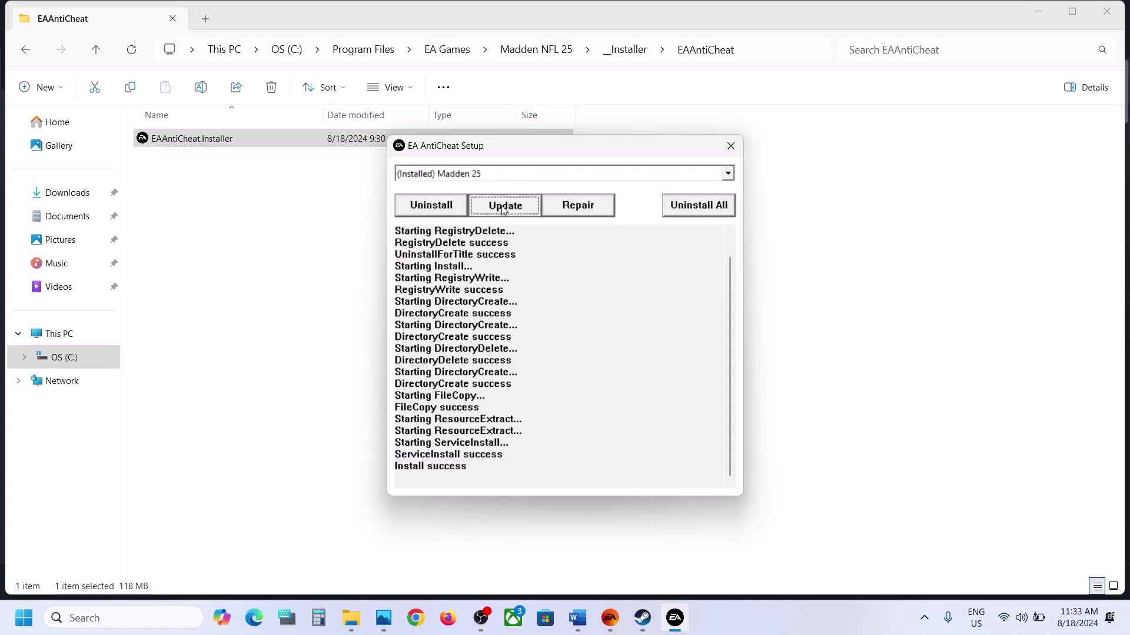
left_click_drag(516, 310, 397, 301)
left_click(625, 300)
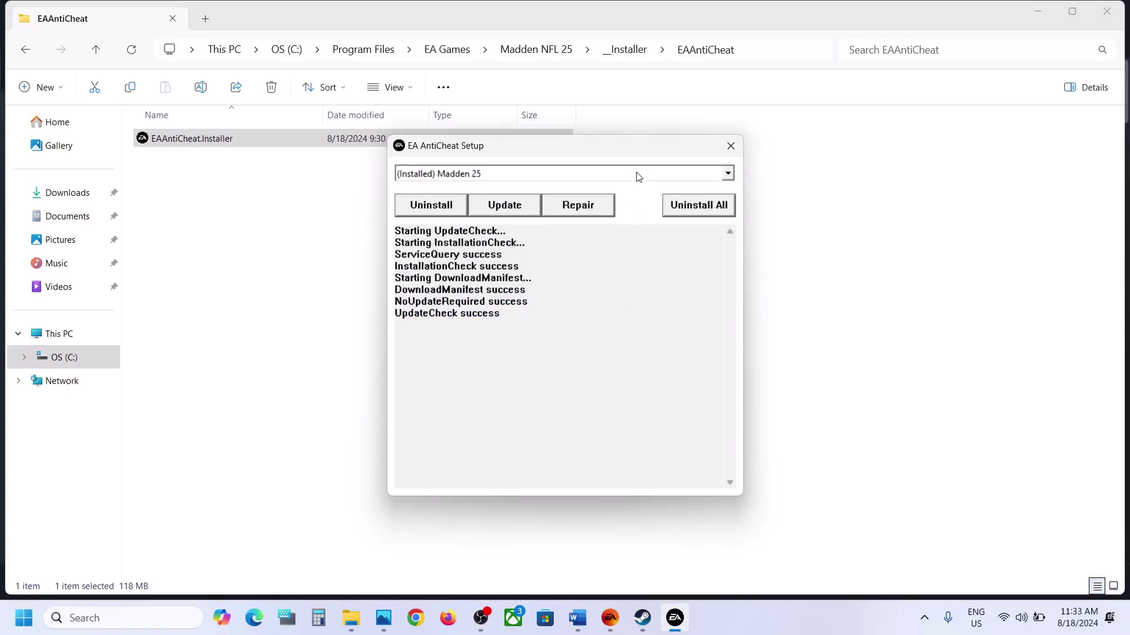
Step: Uninstall and then reinstall Madden 25's anti-cheat, checking the success log
left_click(728, 174)
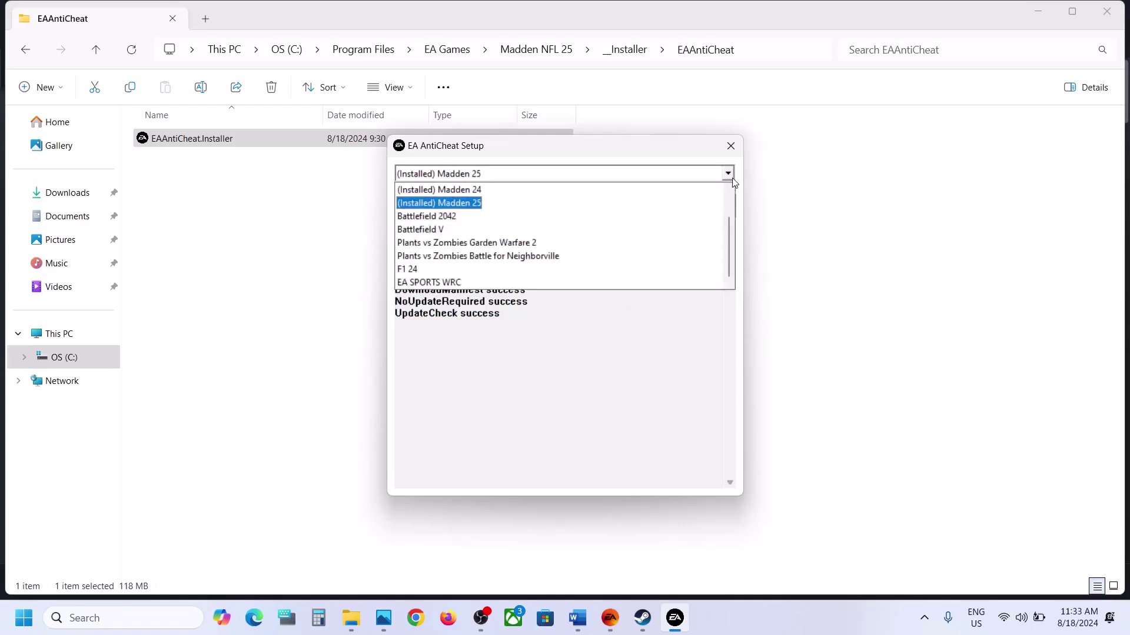
left_click(466, 204)
left_click(443, 212)
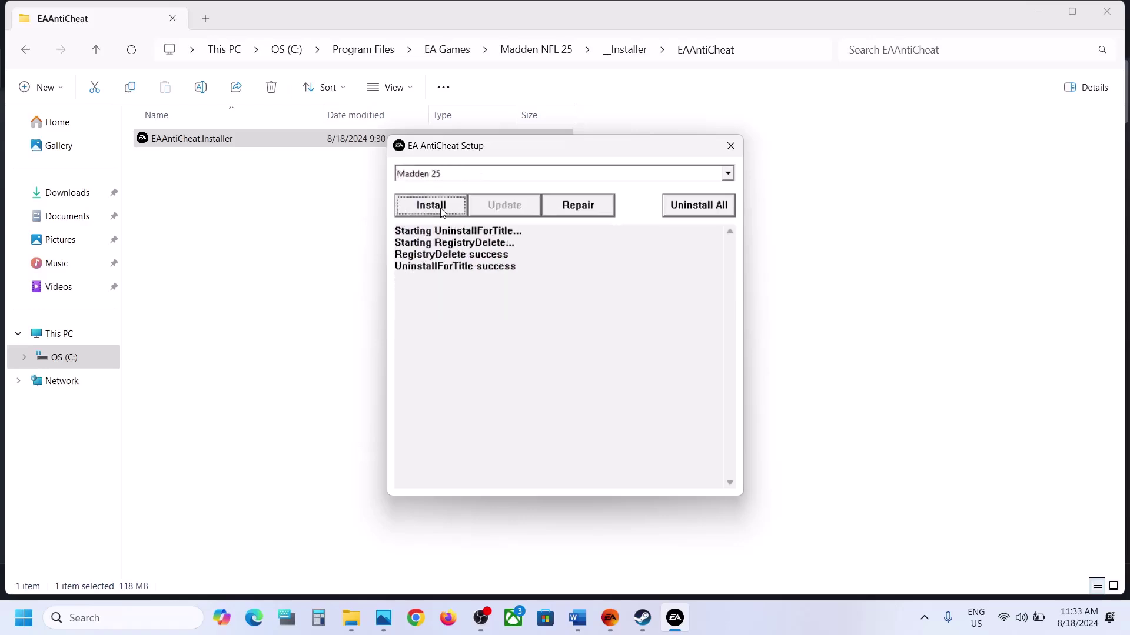
left_click(438, 210)
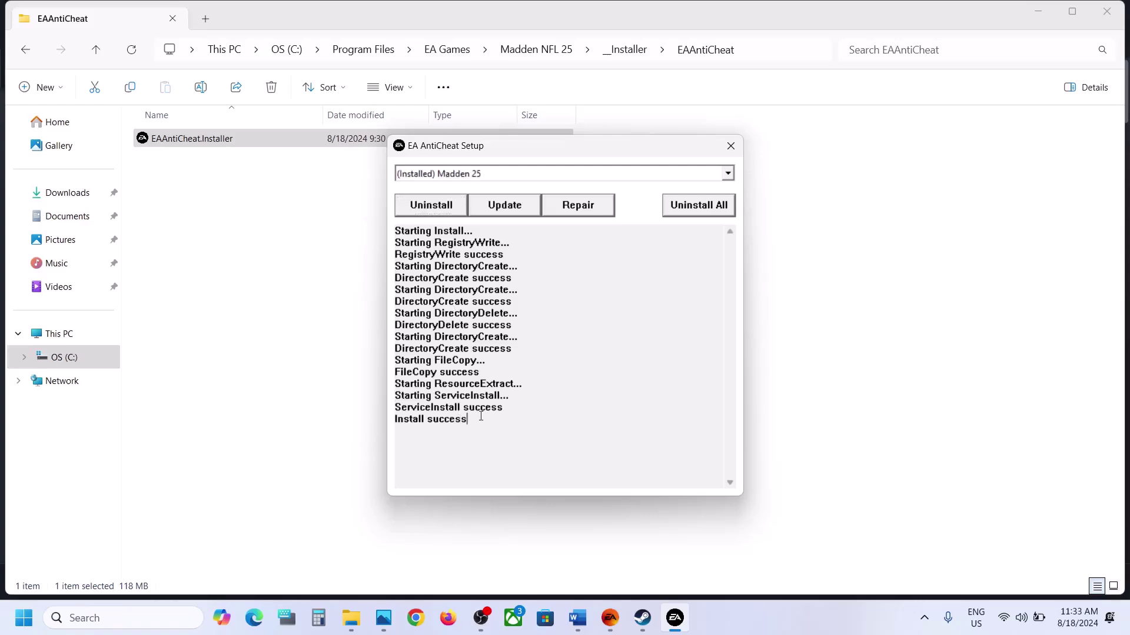
left_click_drag(481, 416, 394, 419)
left_click(625, 306)
Step: Uninstall Madden 25's anti-cheat again and close EA AntiCheat Setup
left_click(728, 175)
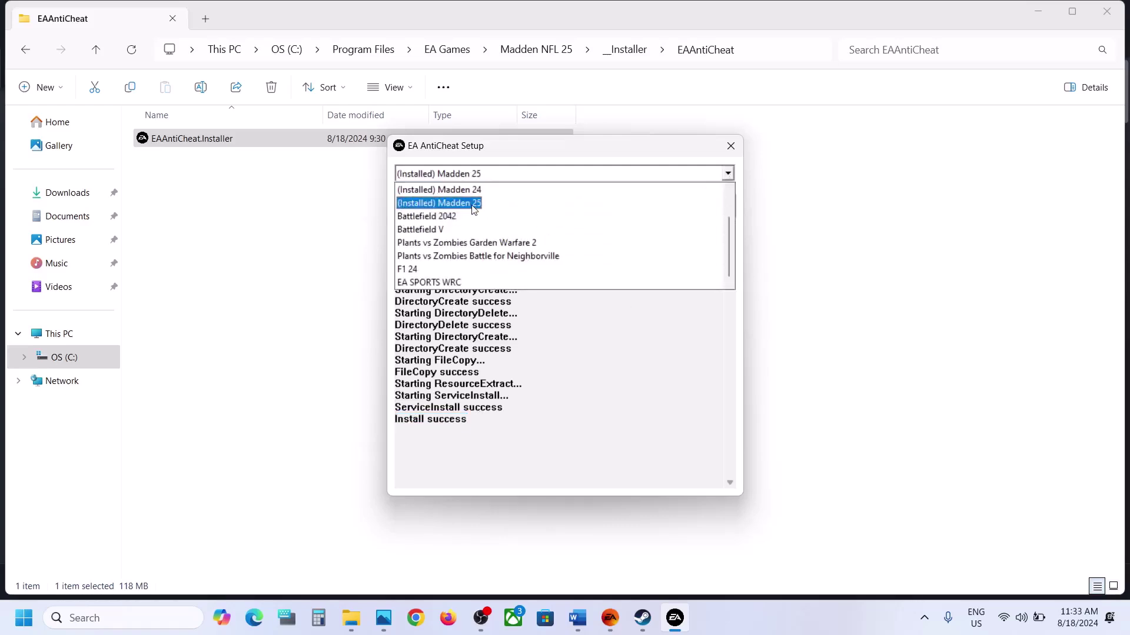
left_click(447, 202)
left_click(430, 206)
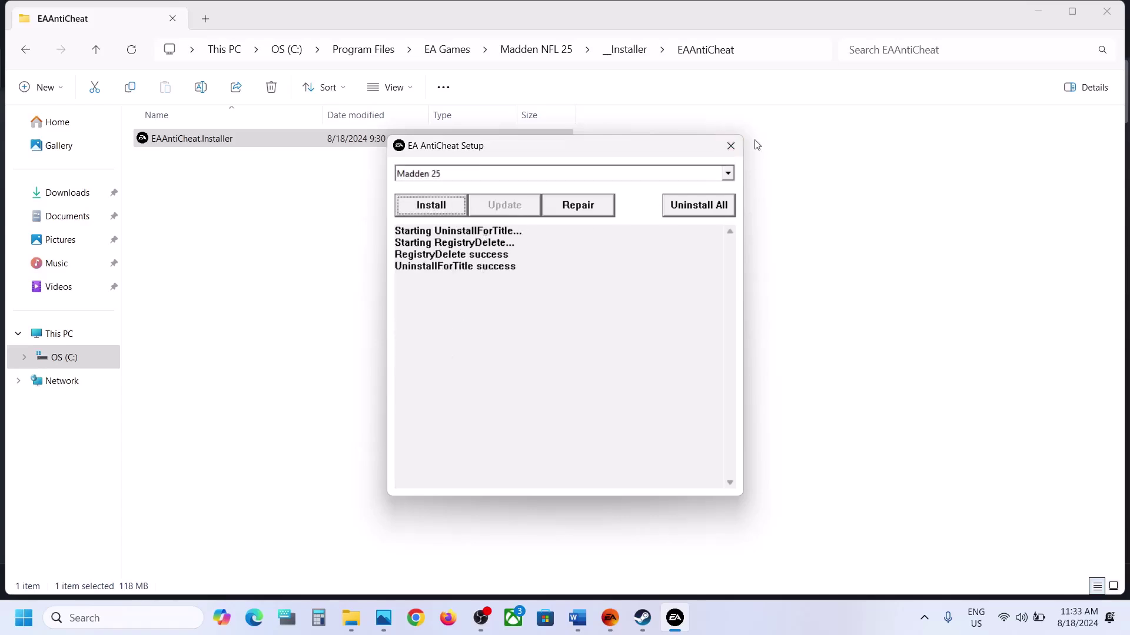
left_click(731, 146)
Step: Cancel the Madden NFL 25 Properties dialog and launch the game with PLAY
left_click(610, 619)
left_click(734, 453)
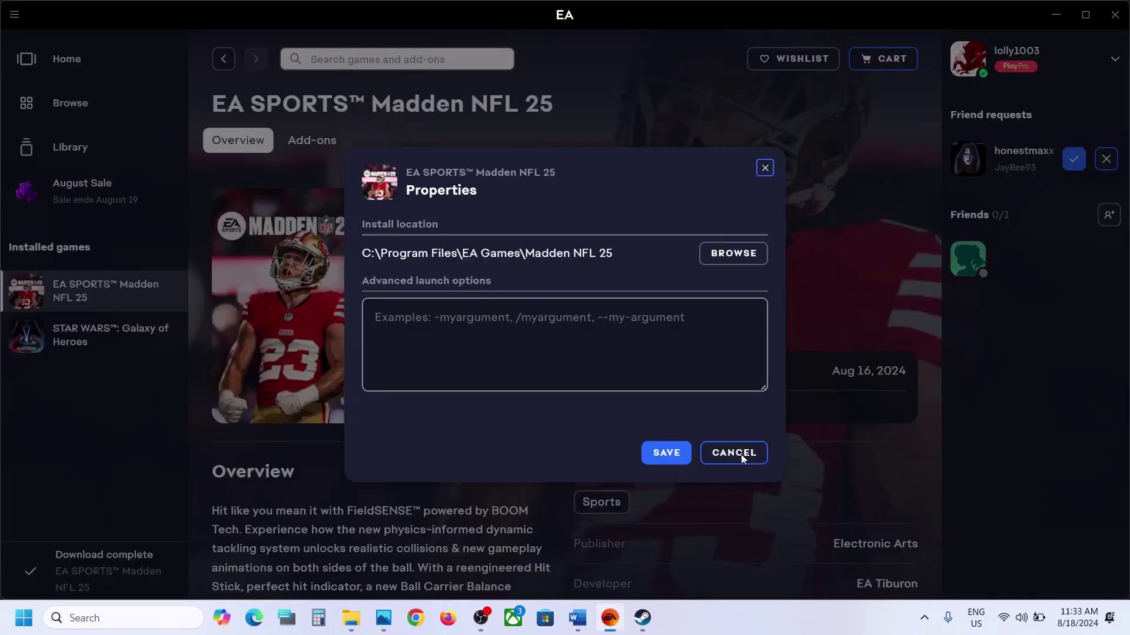
left_click(622, 396)
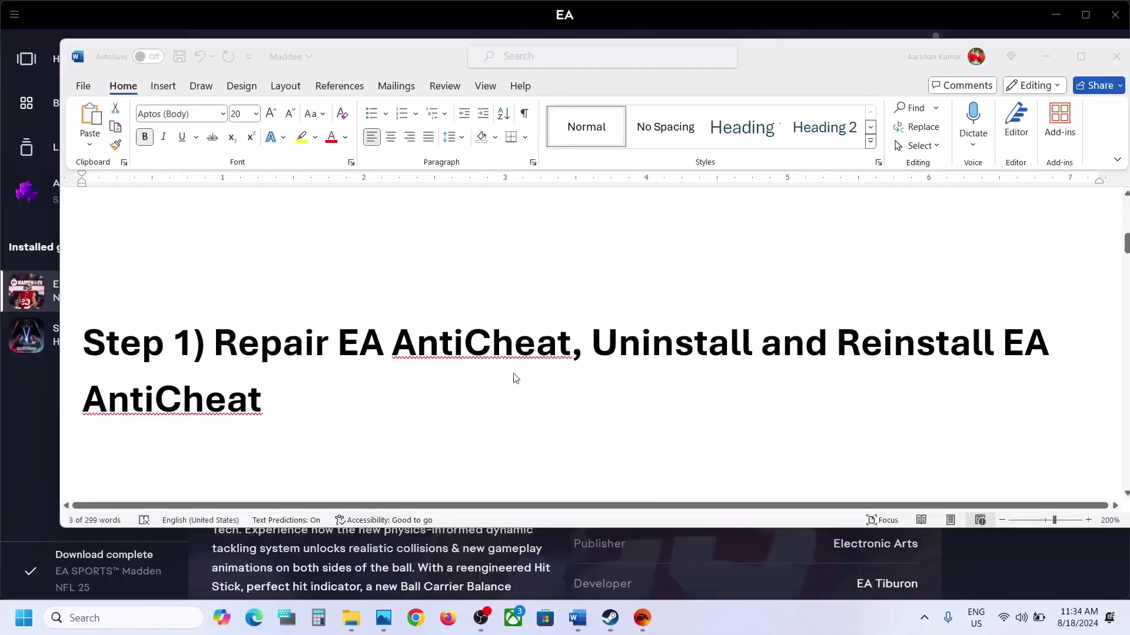
scroll(515, 378, "down", 3)
Step: Highlight the 'Run EA App/Steam as an administrator' step and quit the EA app
left_click(276, 358)
left_click_drag(253, 334, 901, 347)
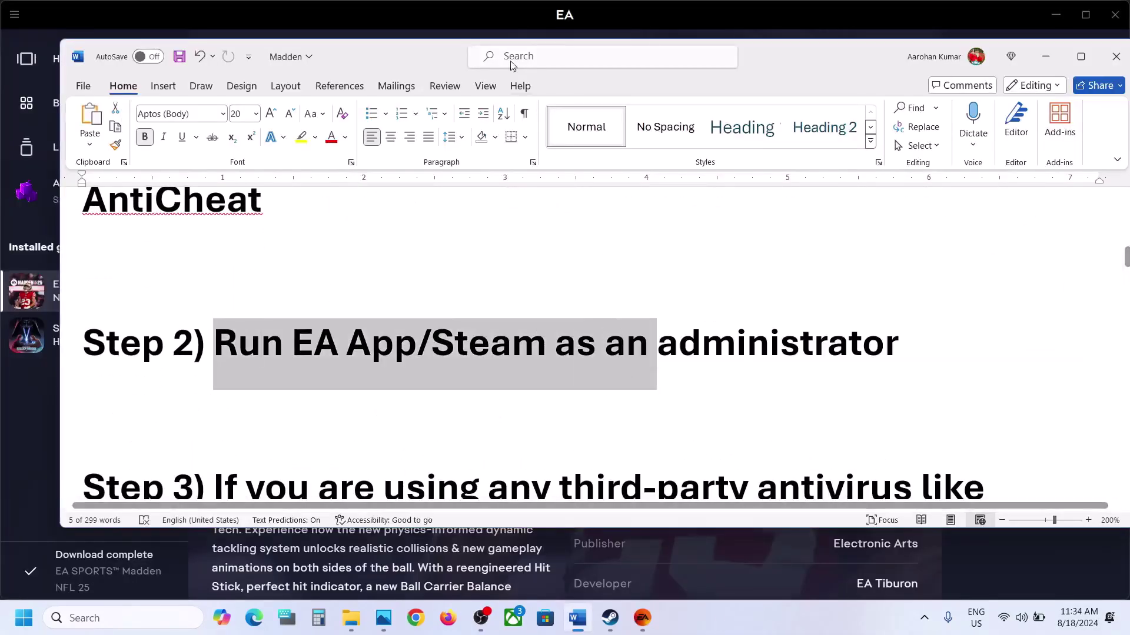
left_click(432, 10)
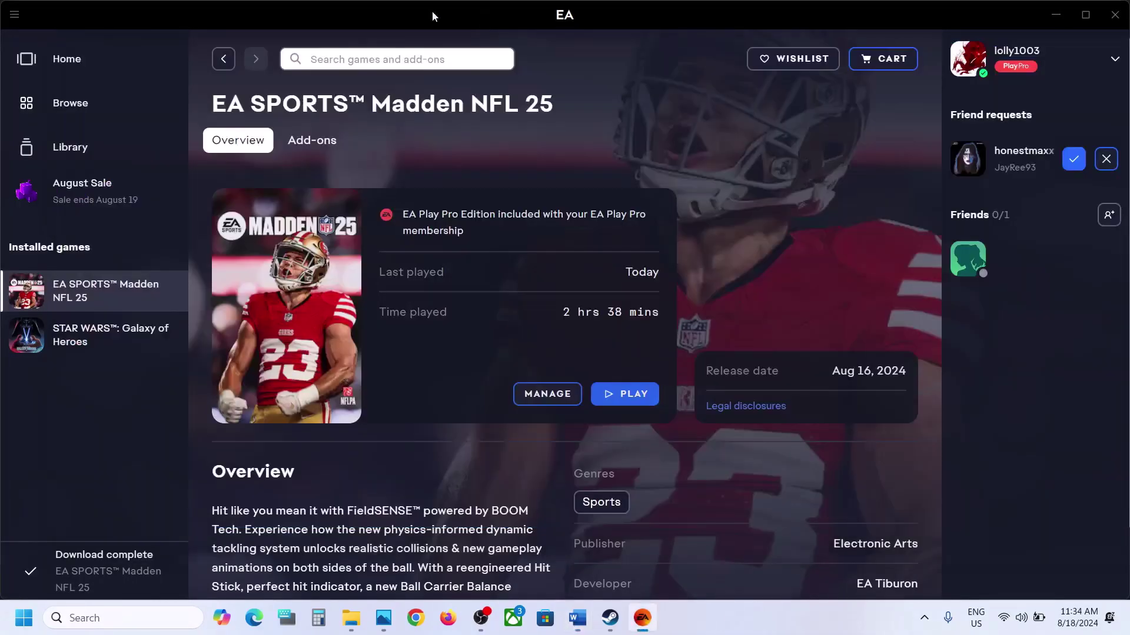
left_click(16, 15)
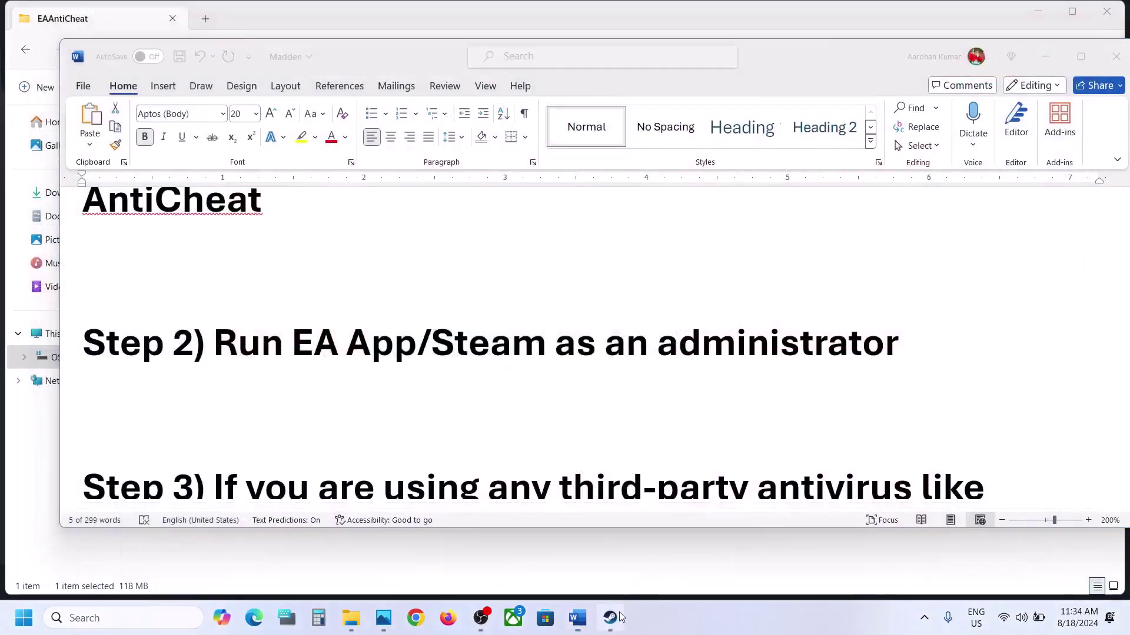
Step: Exit the Steam client from its Steam menu
left_click(610, 618)
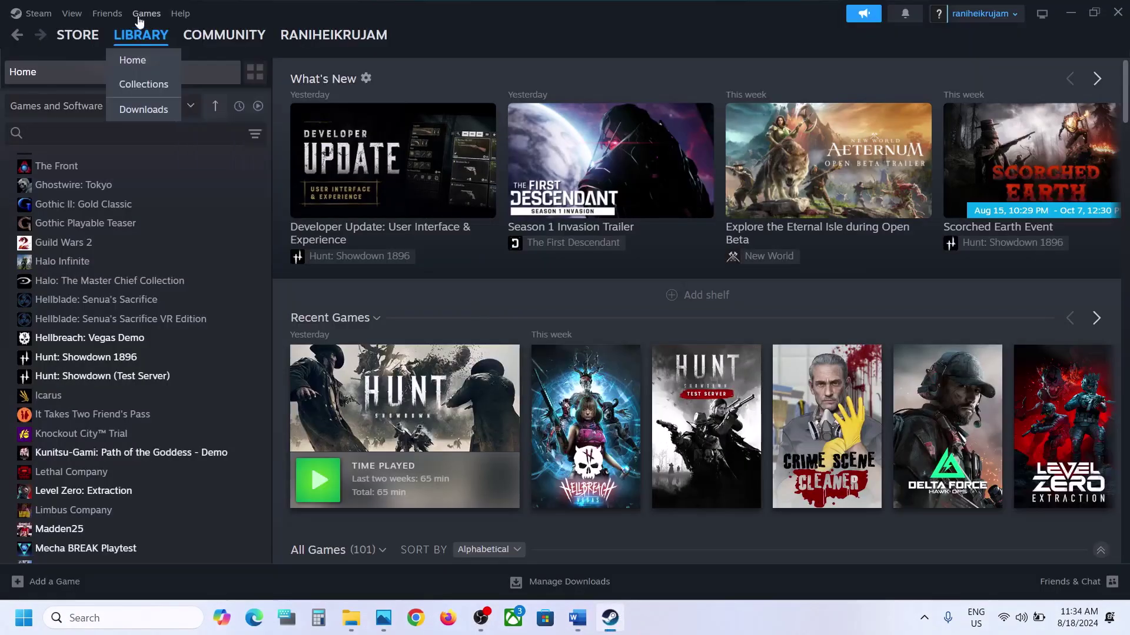
left_click(34, 13)
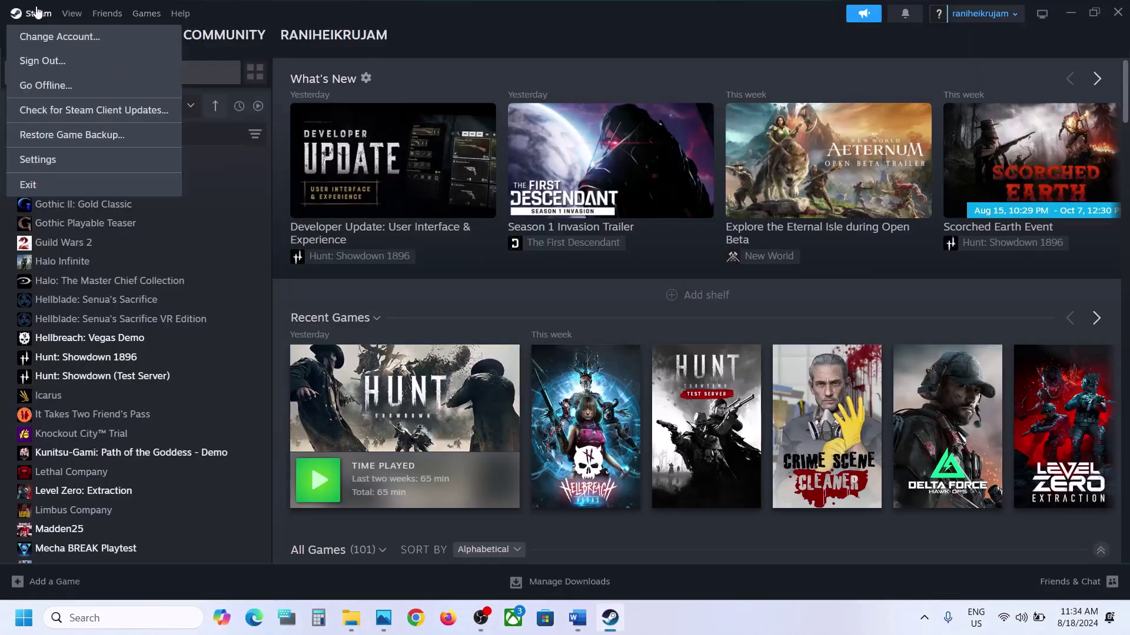
left_click(64, 187)
Step: Search for EA and run the EA app as administrator
left_click(141, 623)
type("EA")
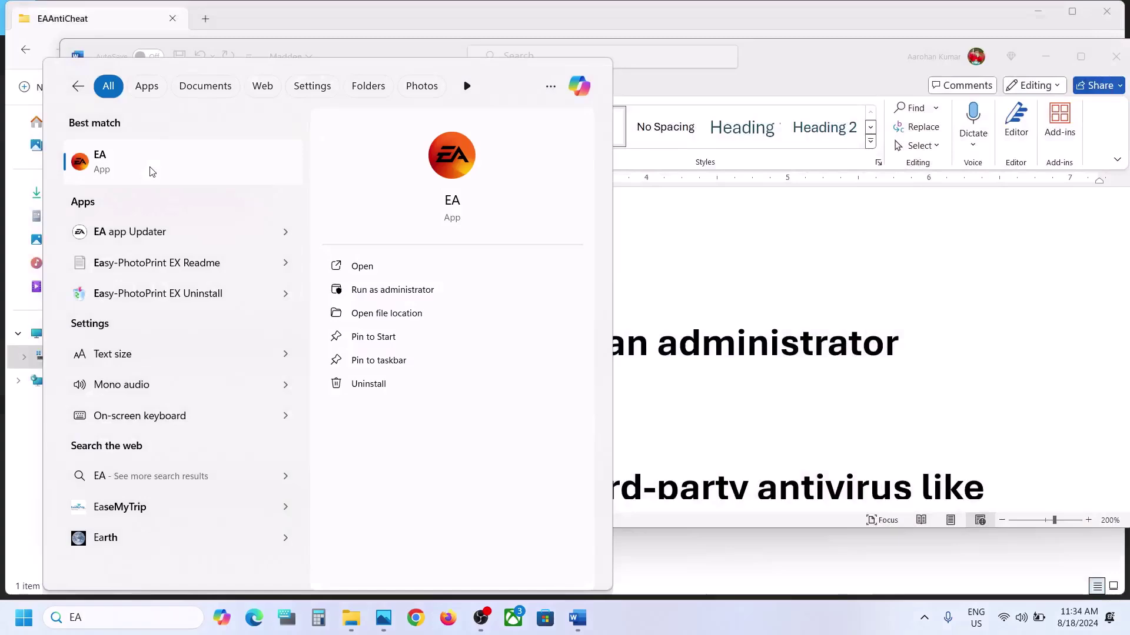
right_click(150, 171)
left_click(208, 187)
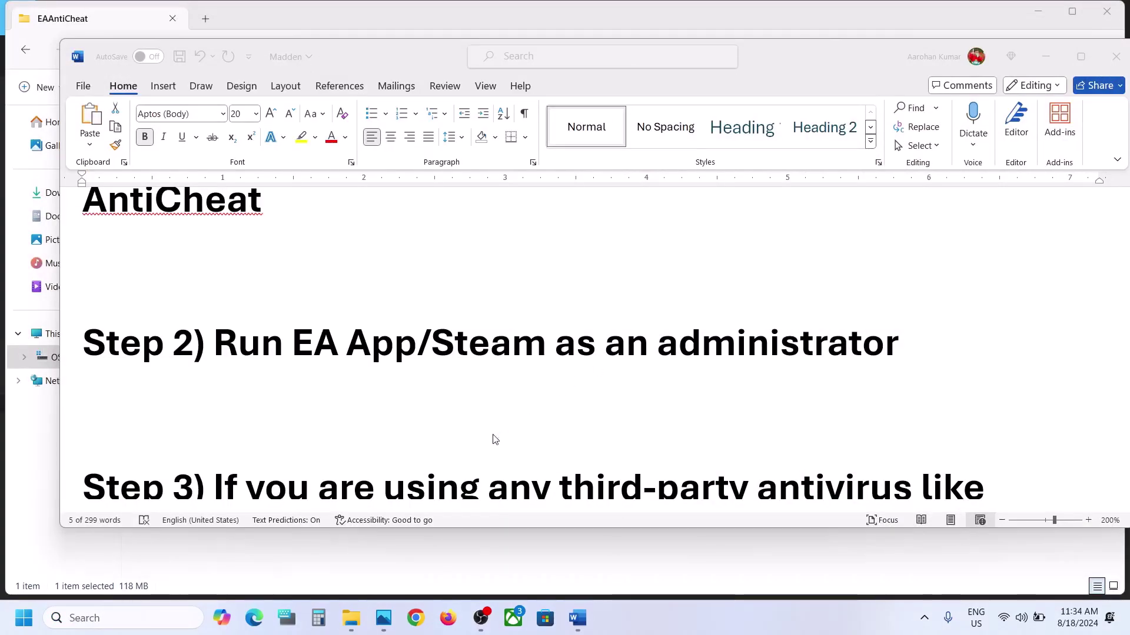
Step: Search for STEAM, run it as administrator, and continue past the Steam error
left_click(127, 622)
type("STE")
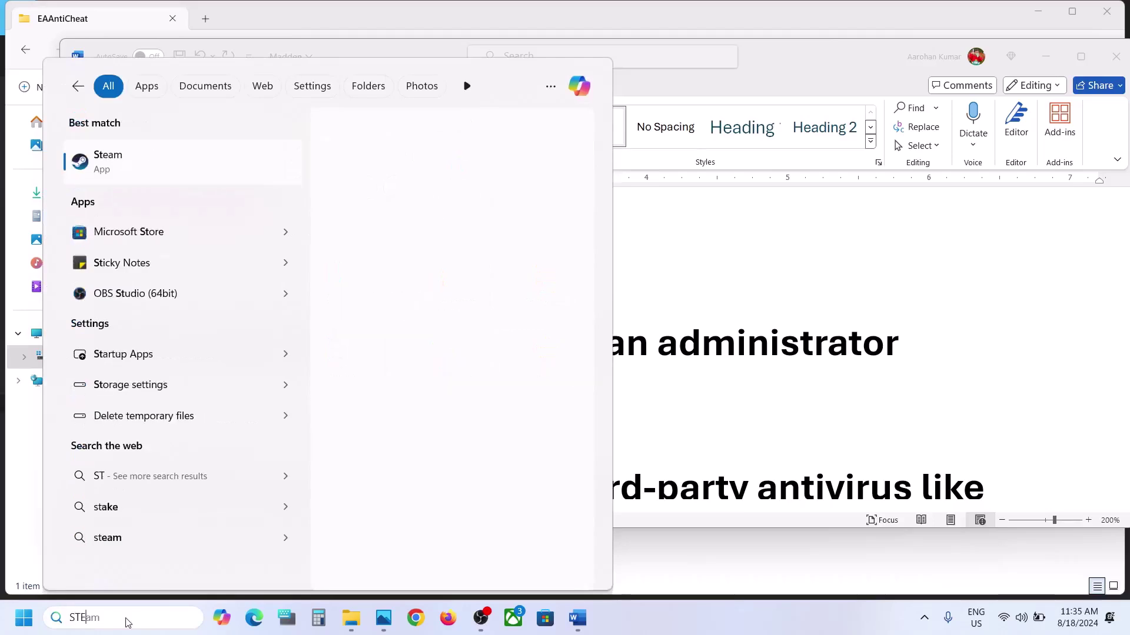
type("AM")
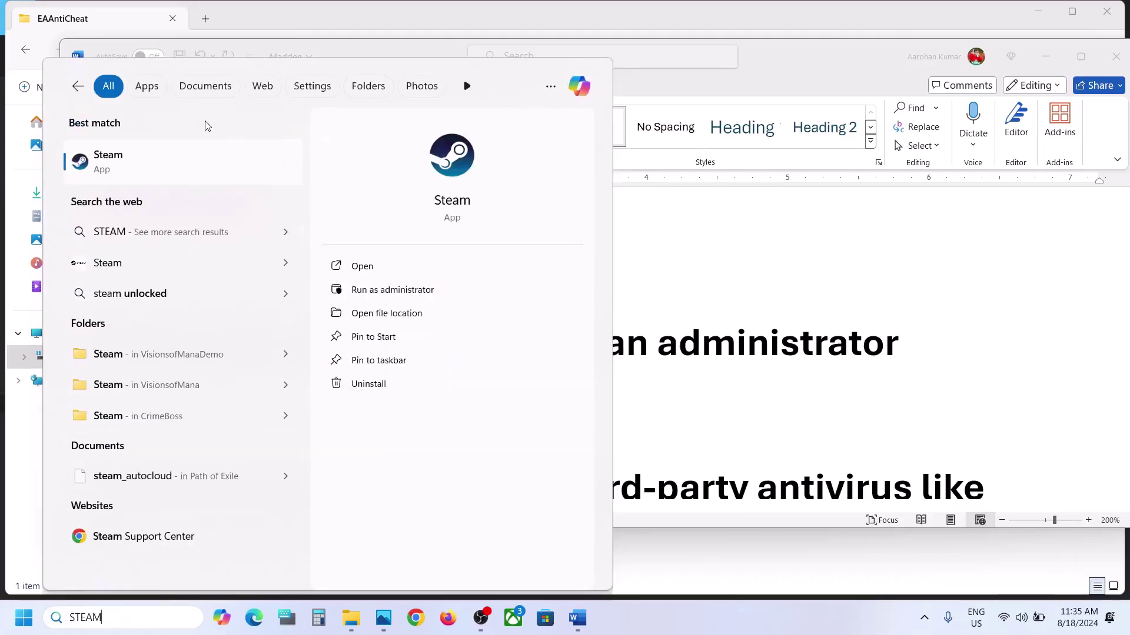
right_click(149, 160)
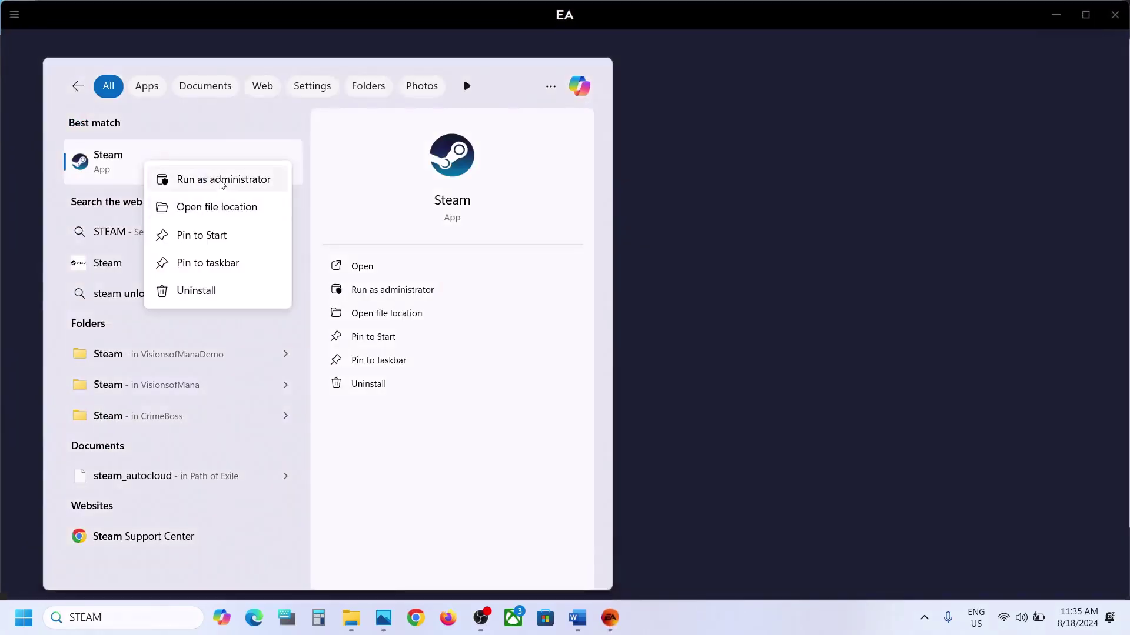
left_click(238, 180)
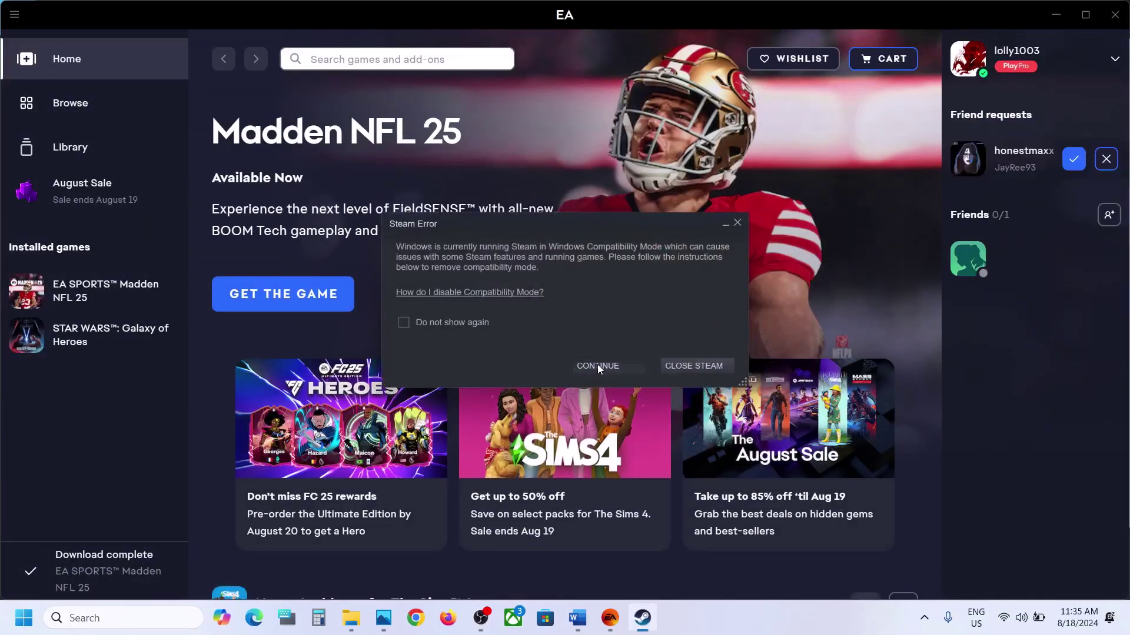
left_click(591, 434)
left_click(578, 618)
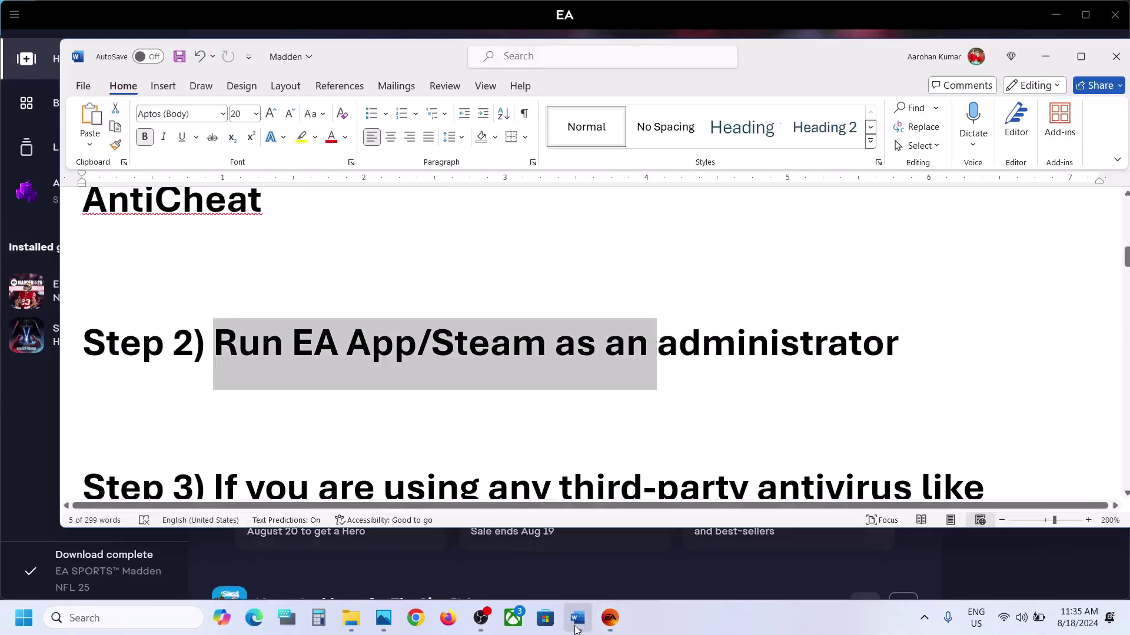
Step: Highlight Step 3's antivirus and Windows Security advice, then open Settings with Win+I
scroll(389, 389, "down", 2)
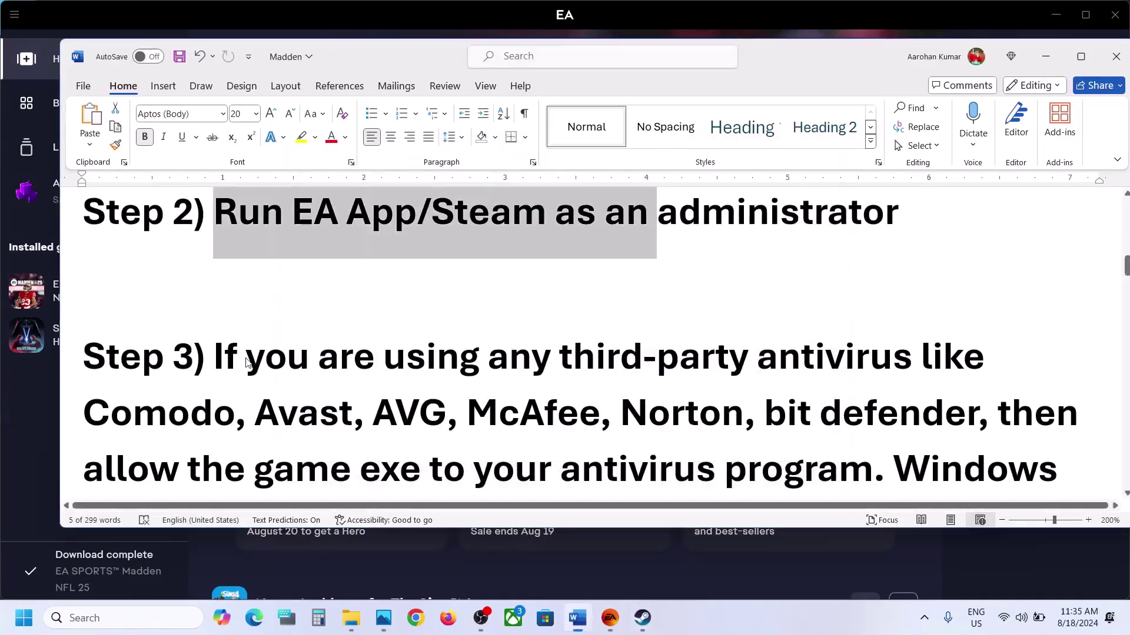
left_click_drag(216, 356, 648, 411)
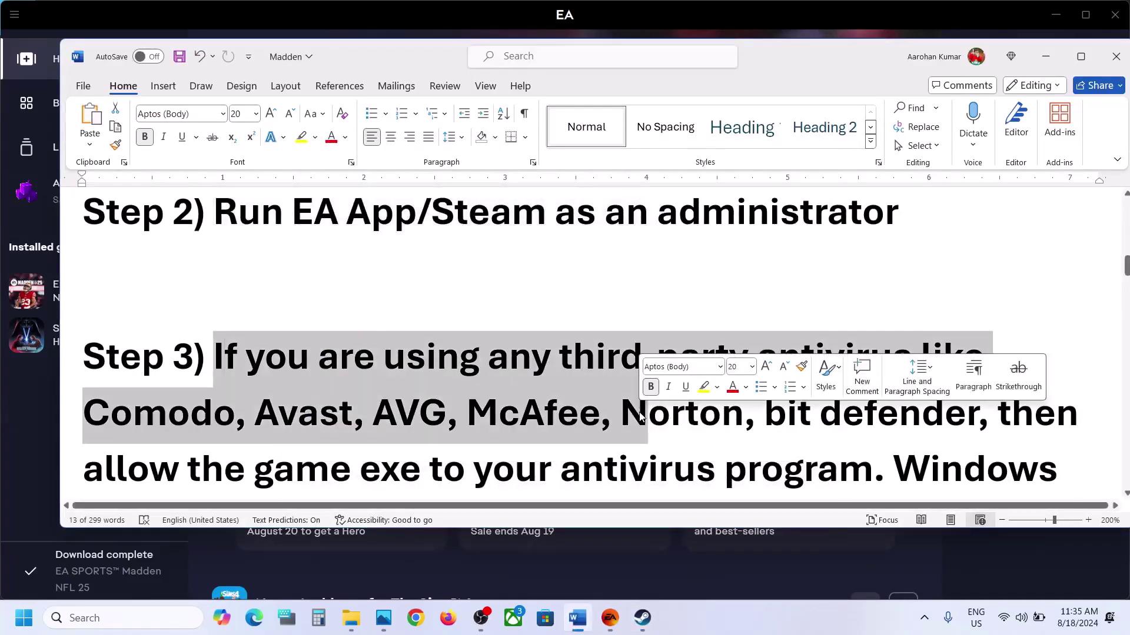
scroll(610, 394, "down", 2)
left_click(611, 395)
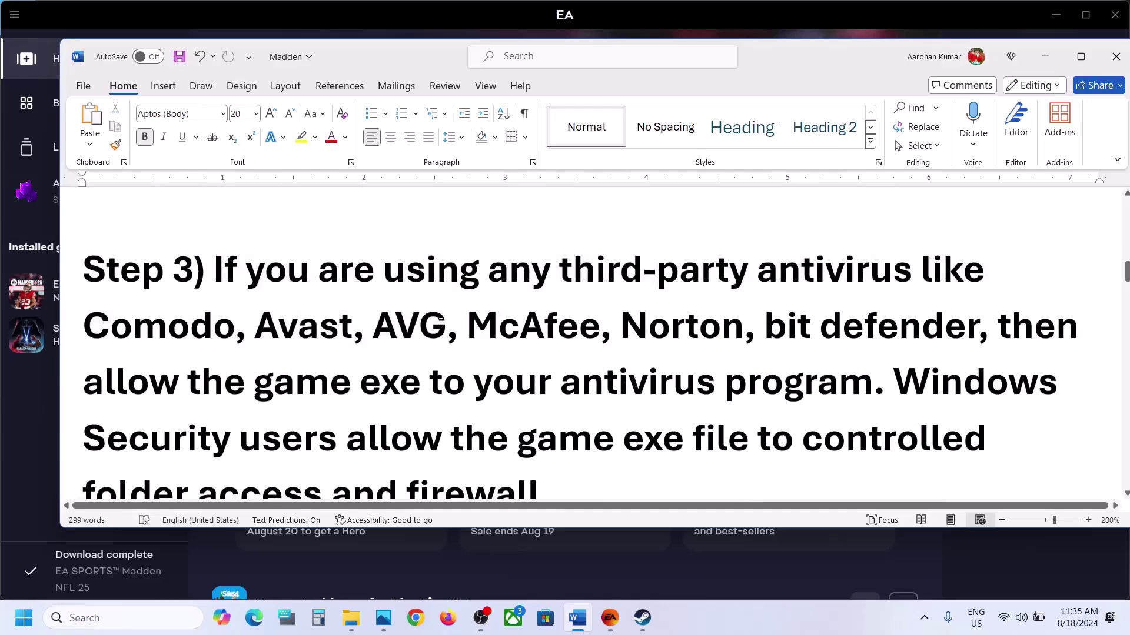
left_click_drag(445, 323, 817, 329)
left_click_drag(98, 385, 873, 389)
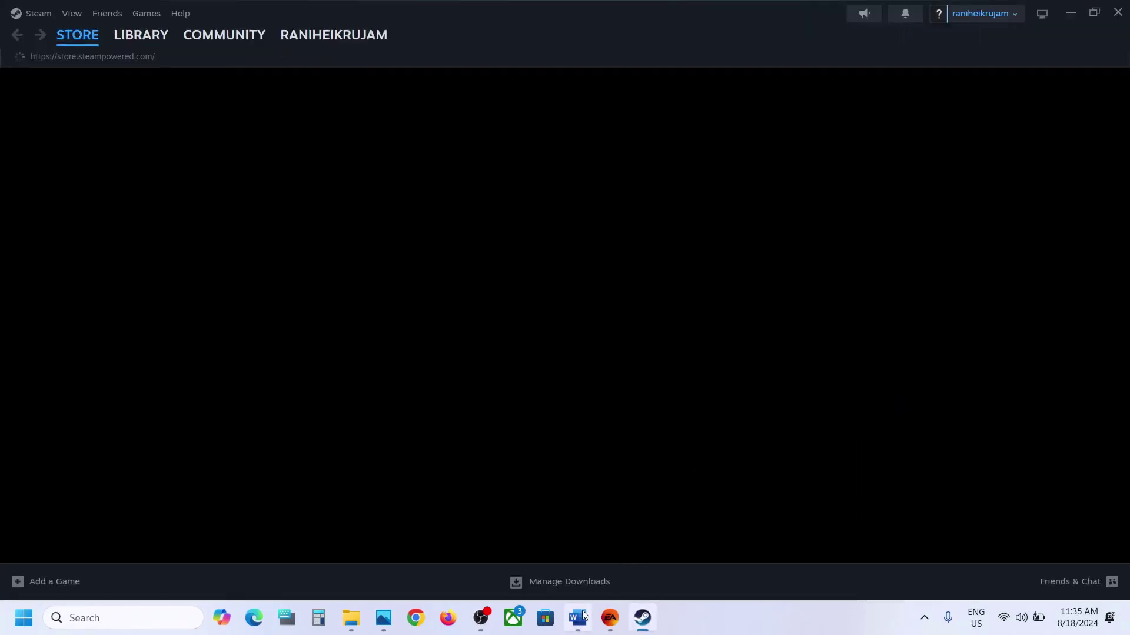
left_click(580, 616)
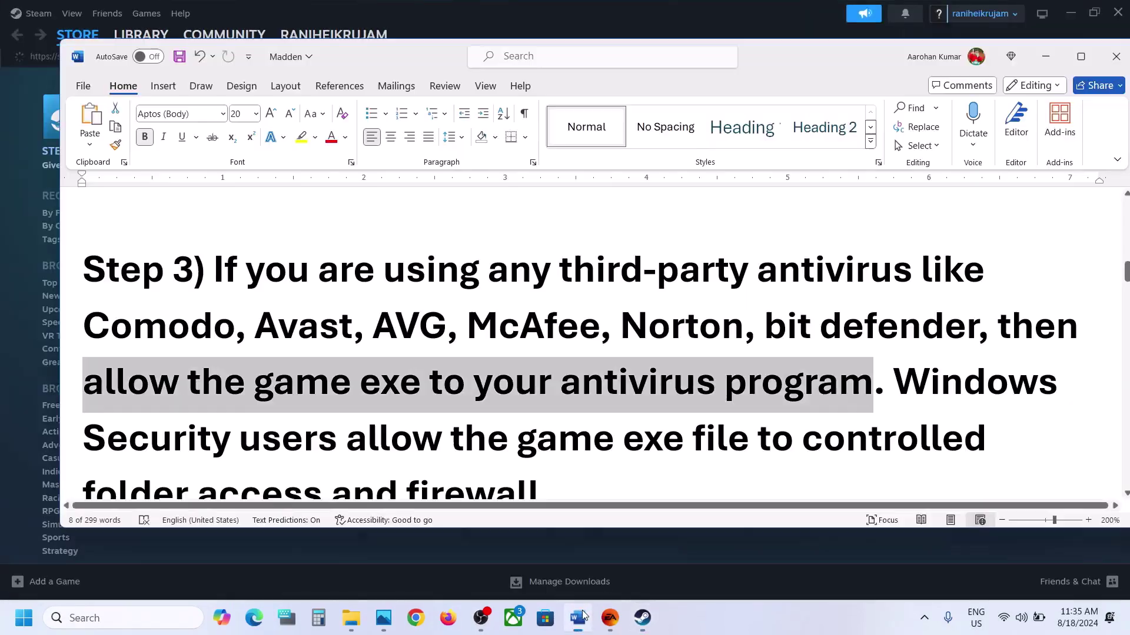
left_click_drag(886, 385, 353, 424)
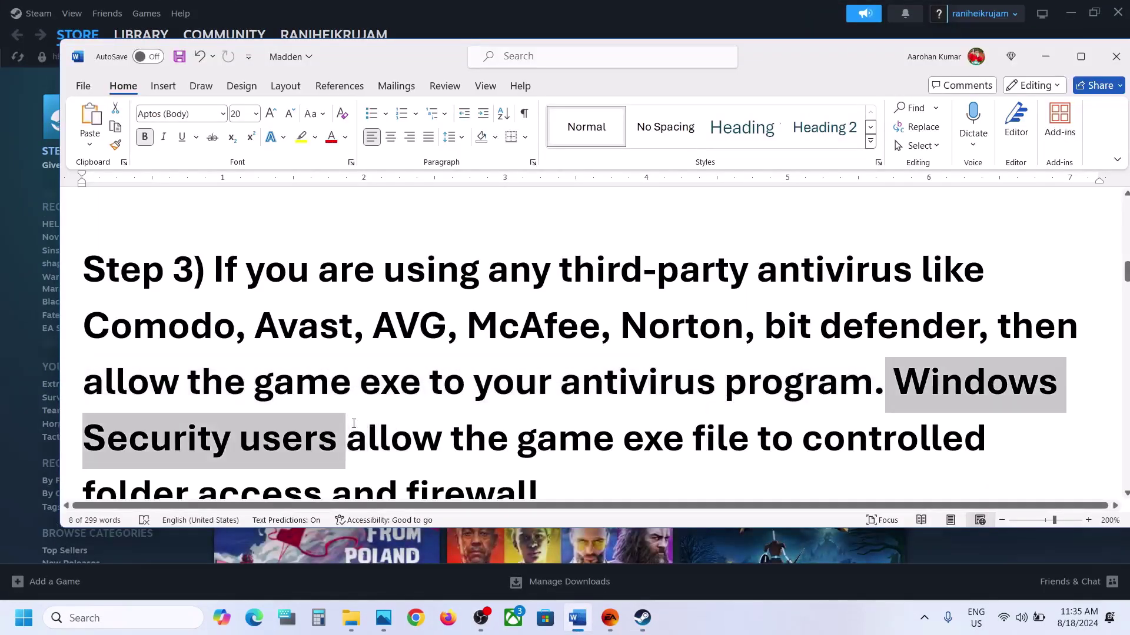
key("super+i")
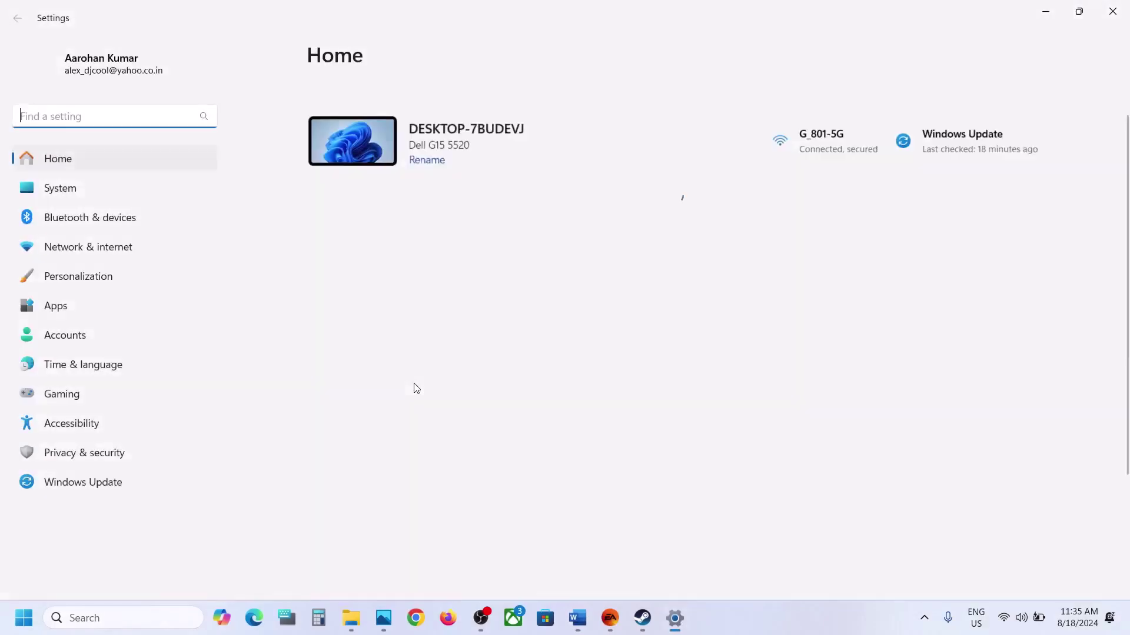
Step: Go through Windows Security's ransomware protection to the Controlled folder access allowed-apps list
left_click(108, 457)
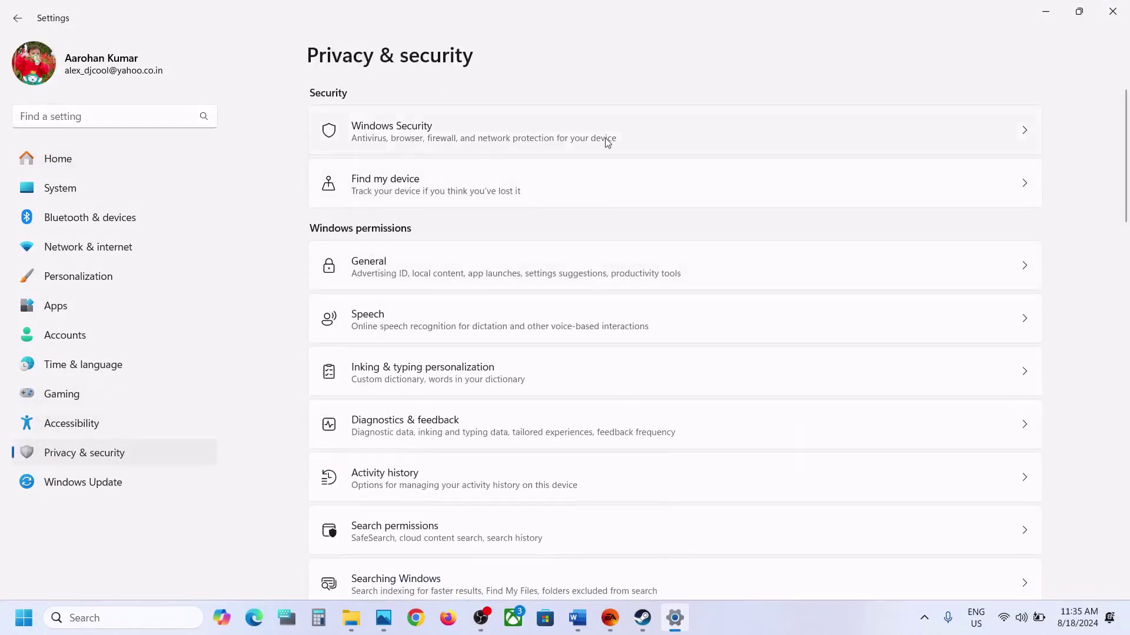
left_click(479, 116)
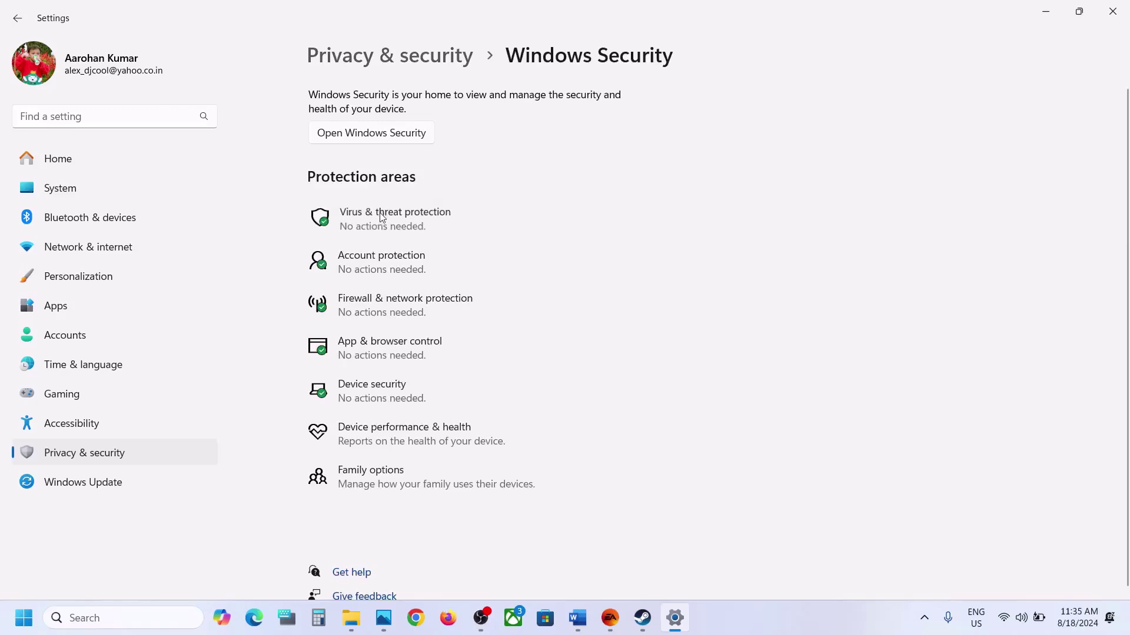
left_click(381, 218)
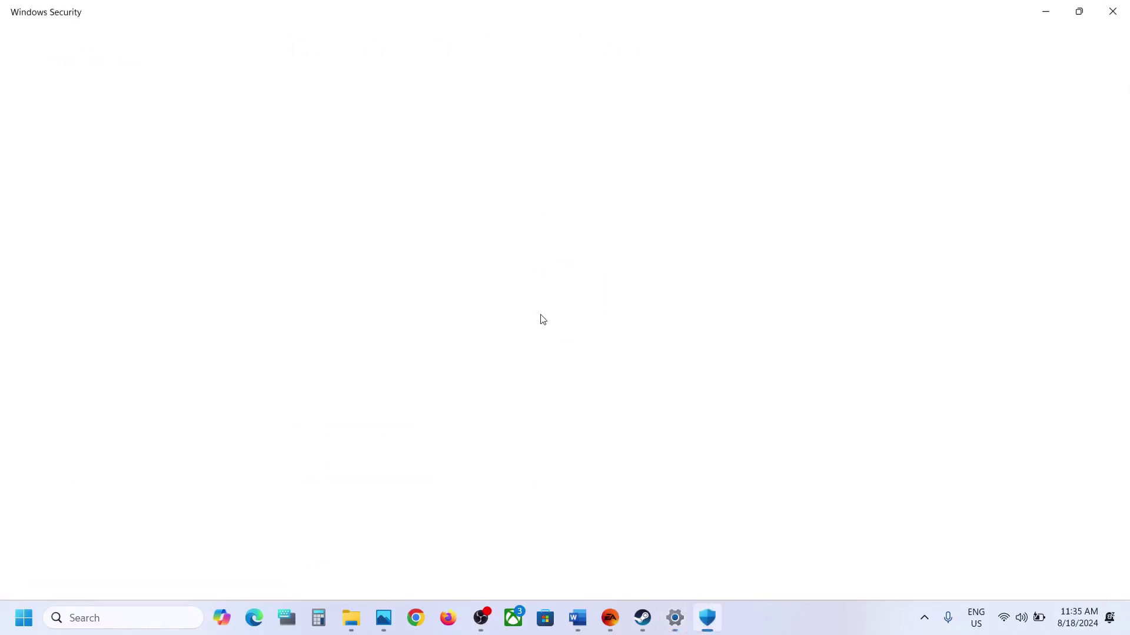
scroll(539, 318, "down", 8)
scroll(334, 560, "up", 1)
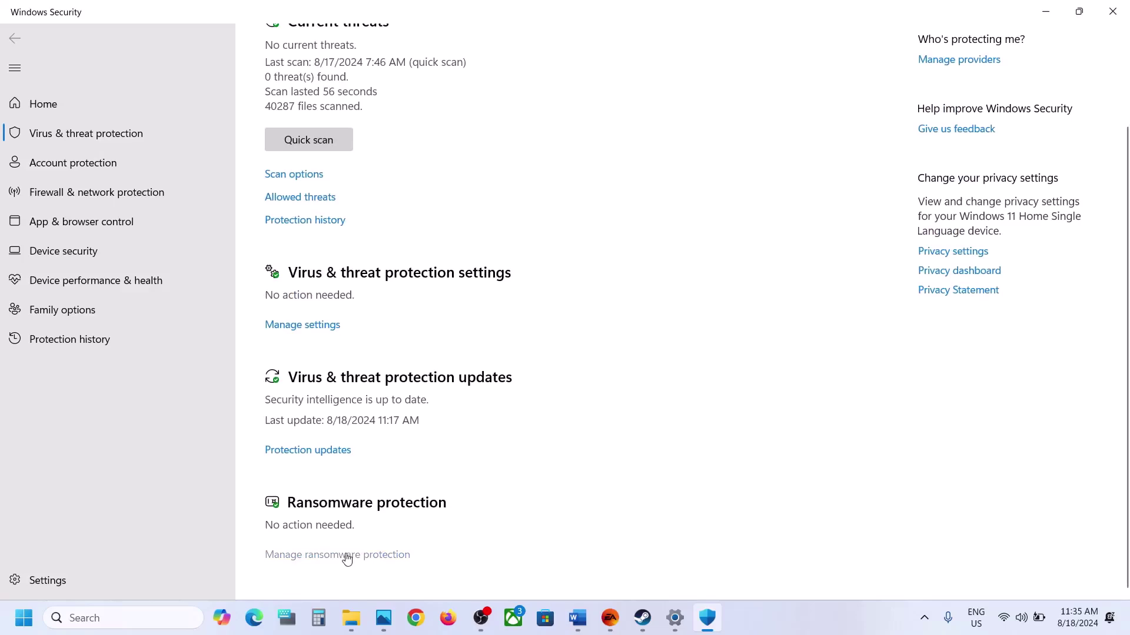
left_click(347, 555)
left_click(372, 302)
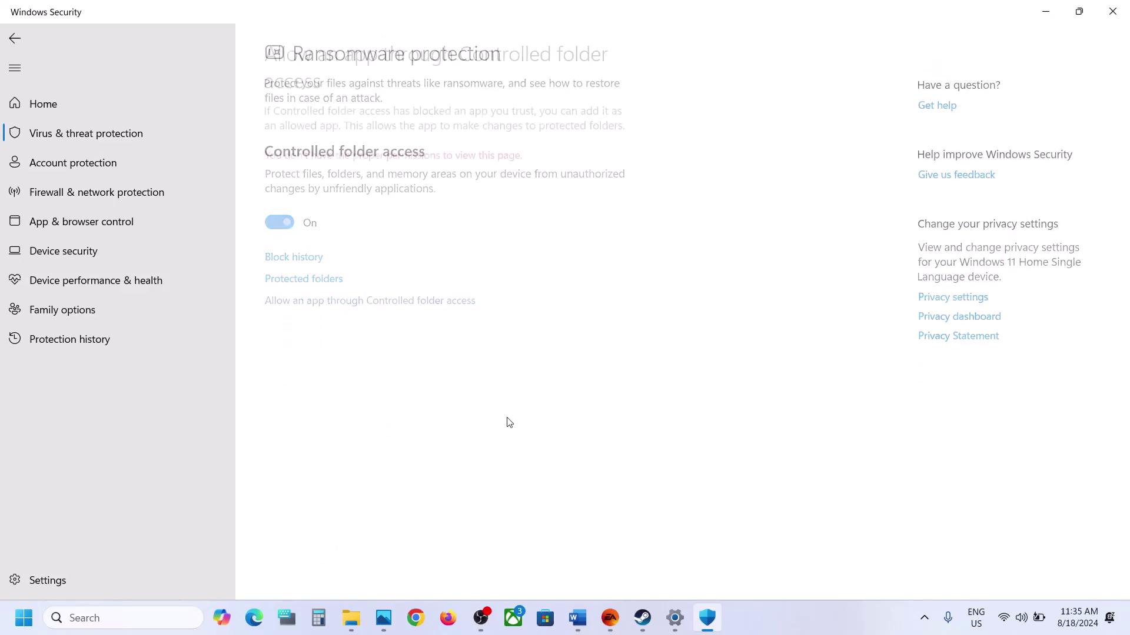
left_click(357, 67)
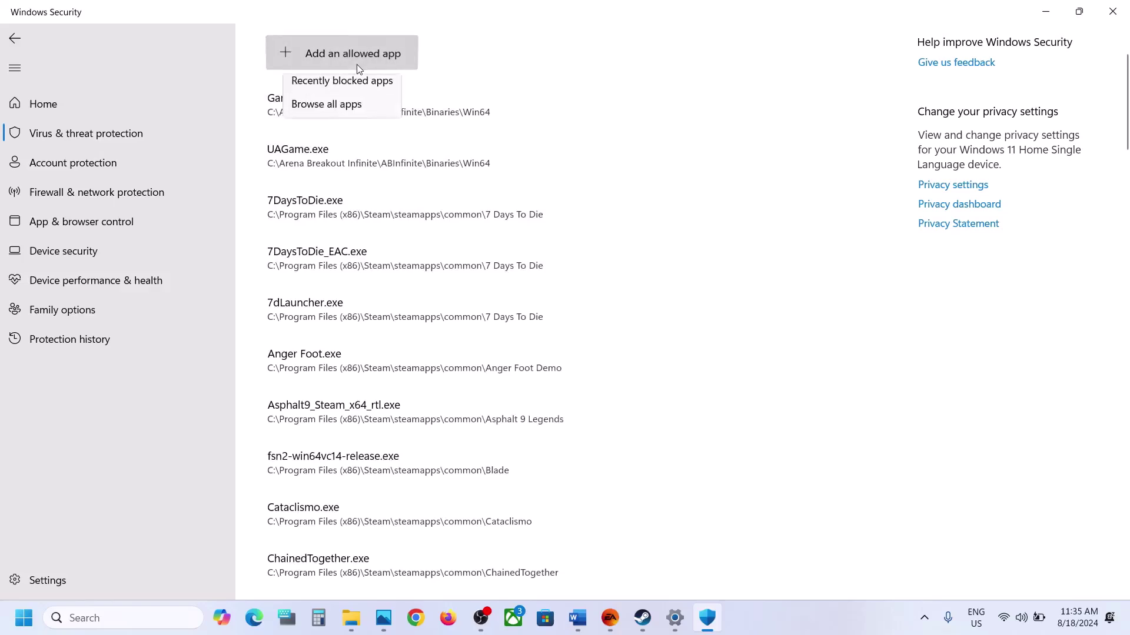
Step: Allow Madden25, Madden25_Trial and EAAntiCheat.GameServiceLauncher through Controlled folder access
left_click(331, 109)
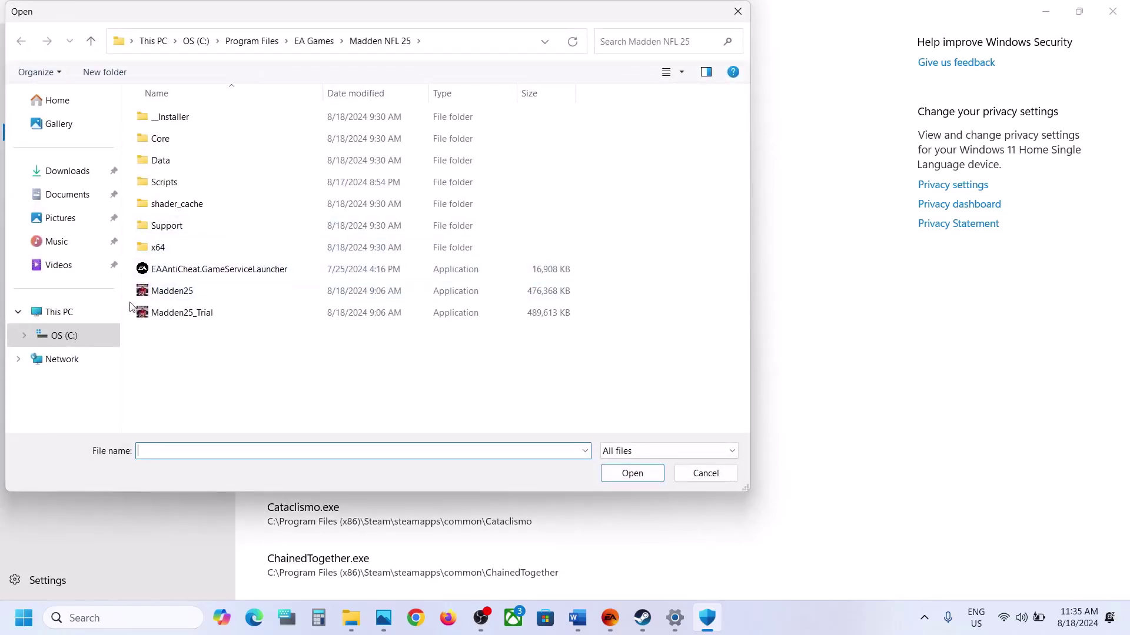
left_click(178, 292)
left_click(632, 473)
left_click(361, 55)
left_click(344, 111)
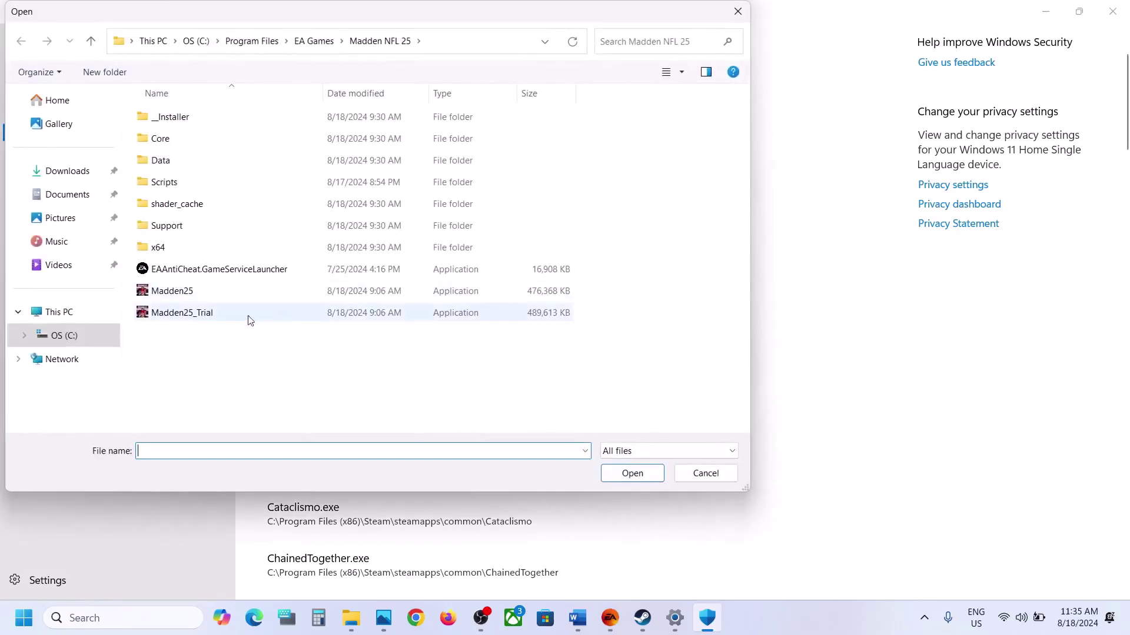
left_click(195, 318)
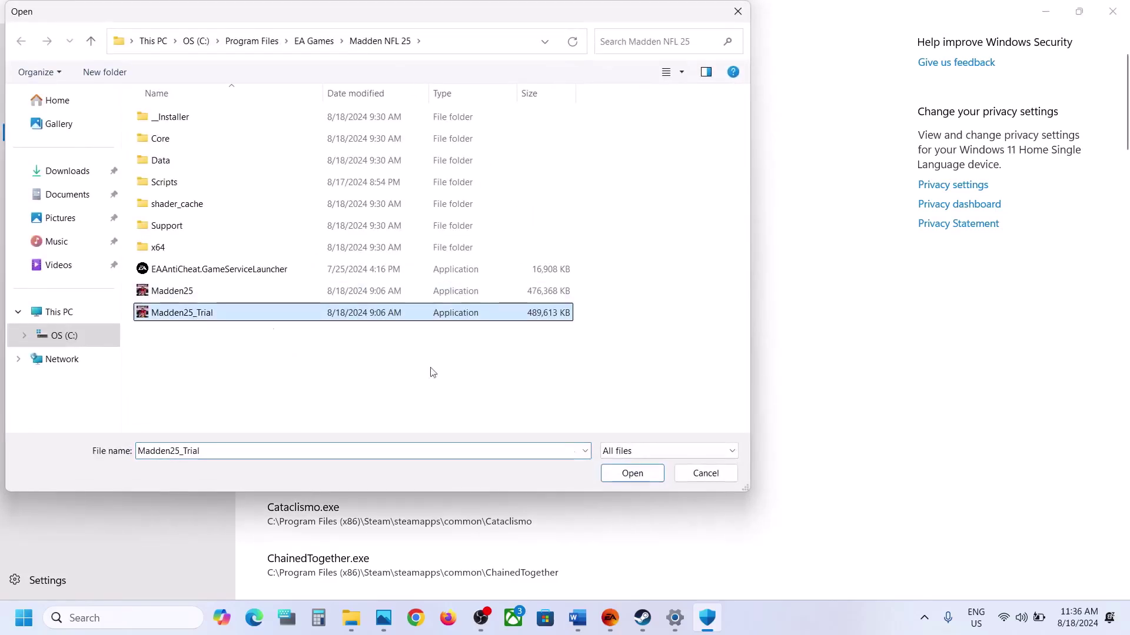
left_click(637, 478)
left_click(340, 47)
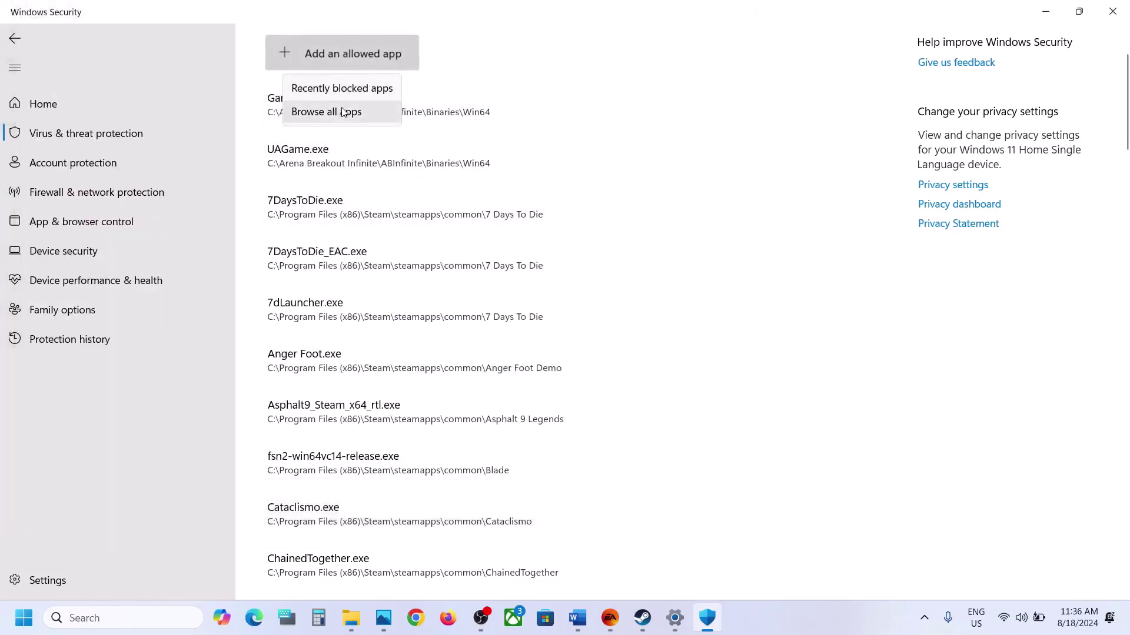
left_click(336, 117)
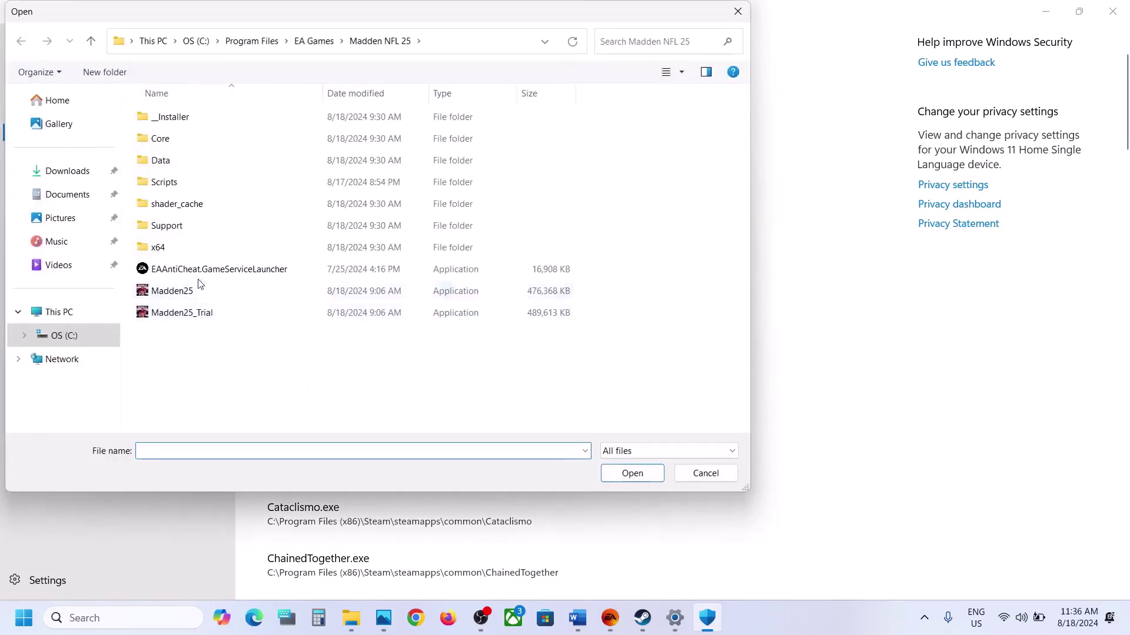
left_click(191, 271)
left_click(633, 473)
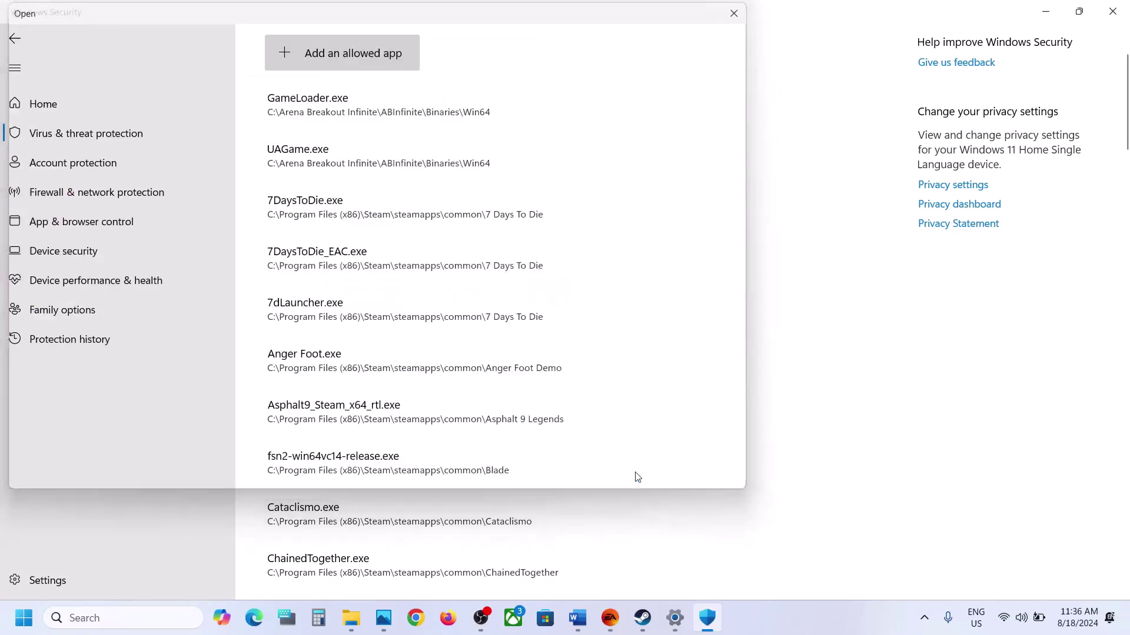
Step: Open the Windows Defender Firewall allowed-apps list through System and Security and unlock it with Change settings
left_click(120, 617)
type("CONTROL")
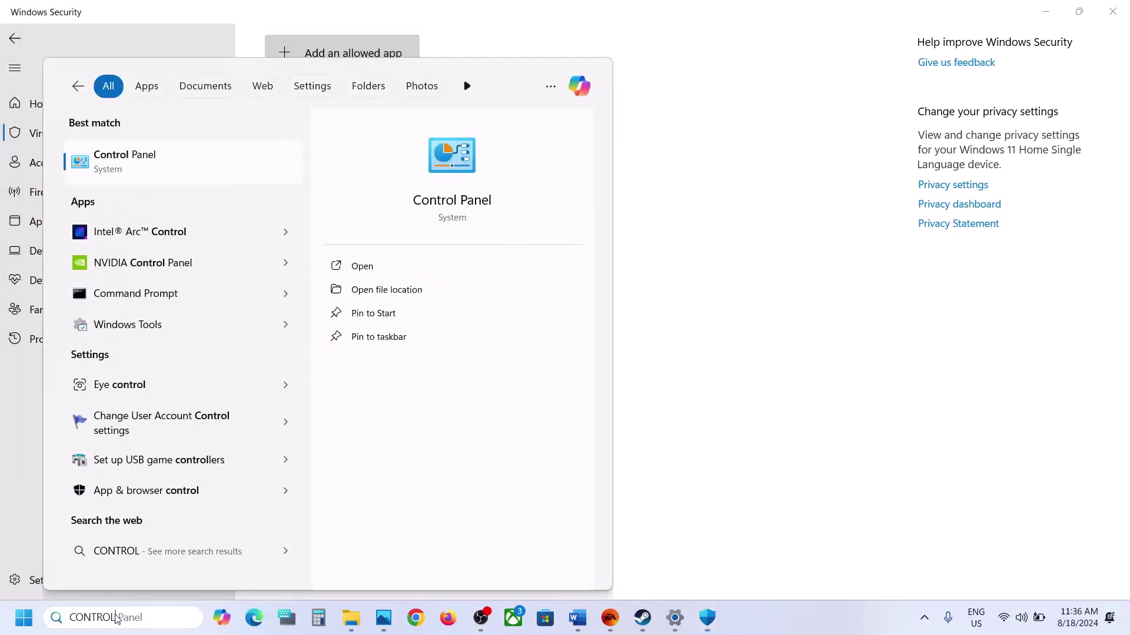
key("Return")
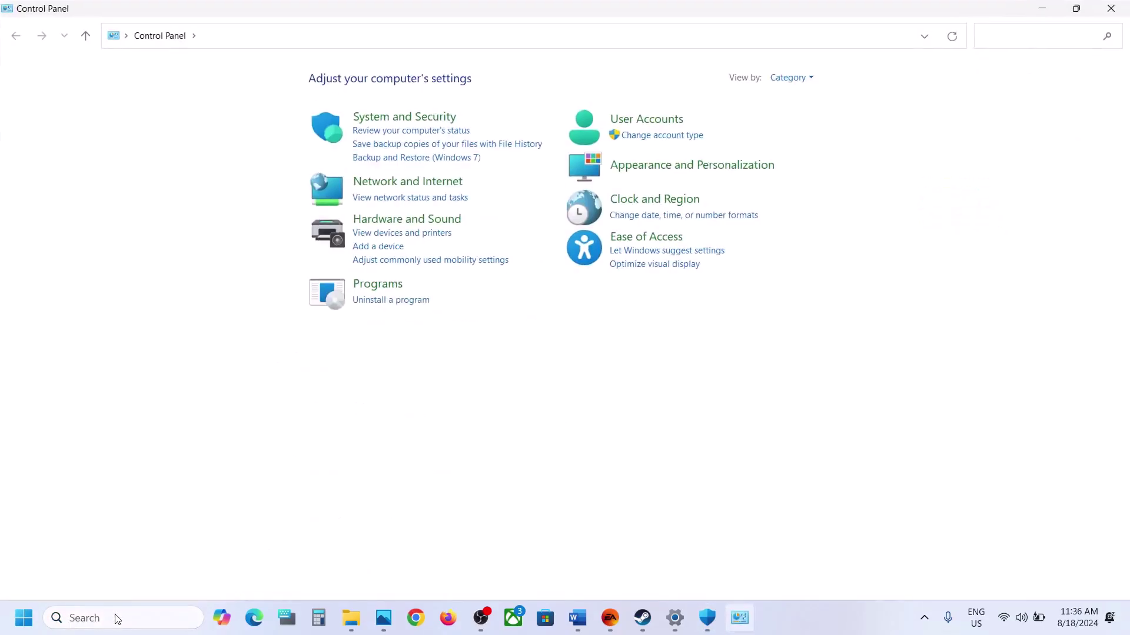
left_click(399, 117)
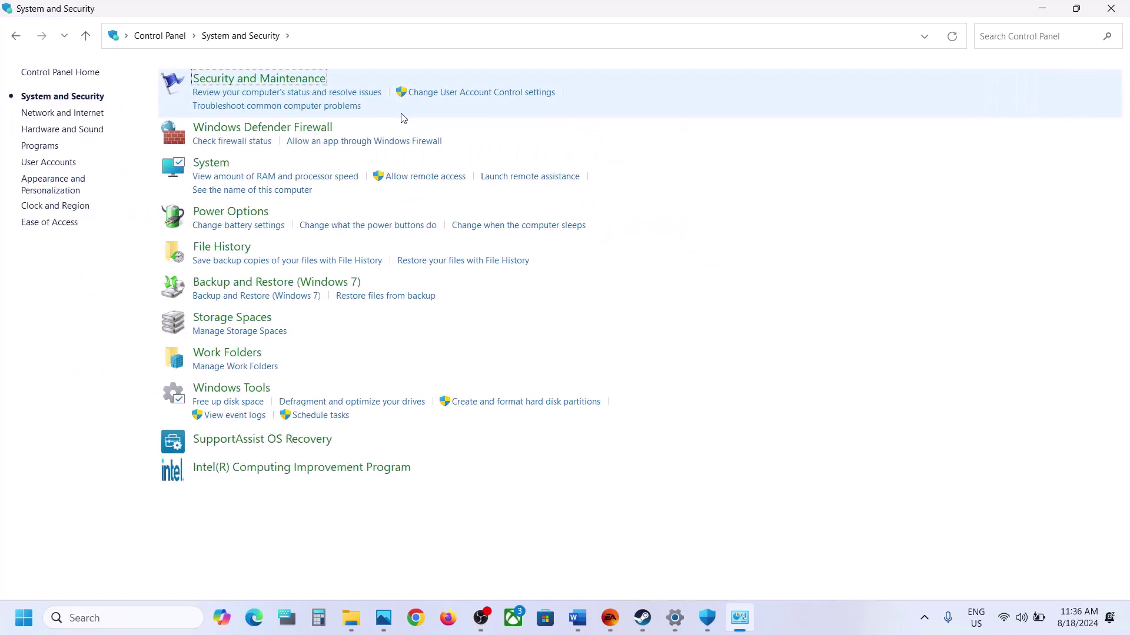
left_click(273, 129)
left_click(90, 113)
left_click(746, 111)
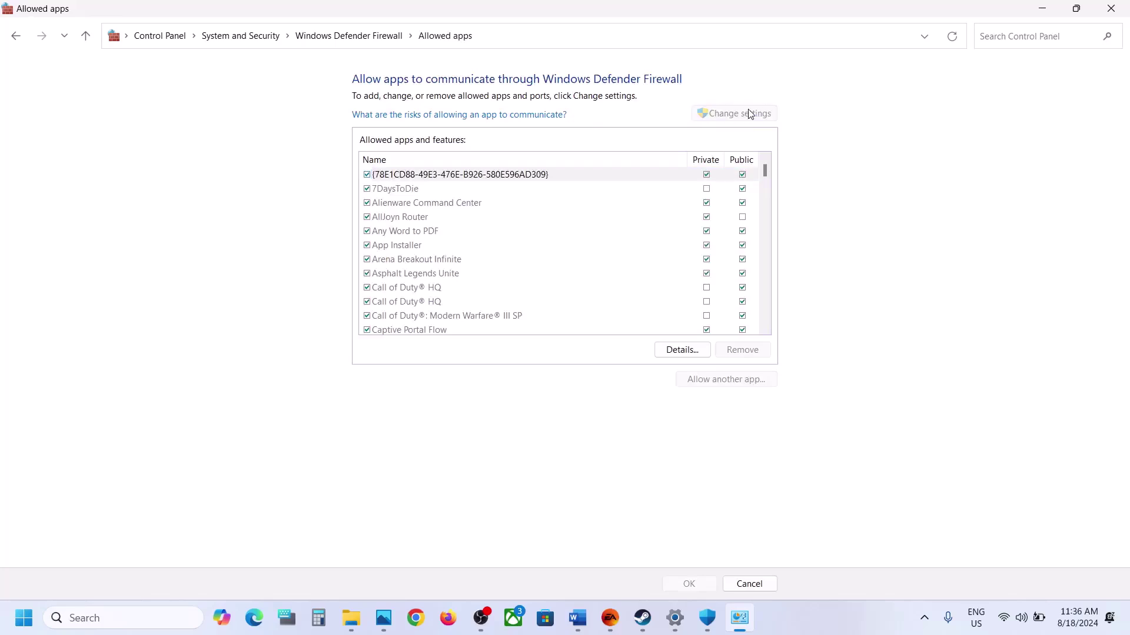
Step: Try adding Madden25 as an allowed firewall app and dismiss the already-listed message
left_click(723, 379)
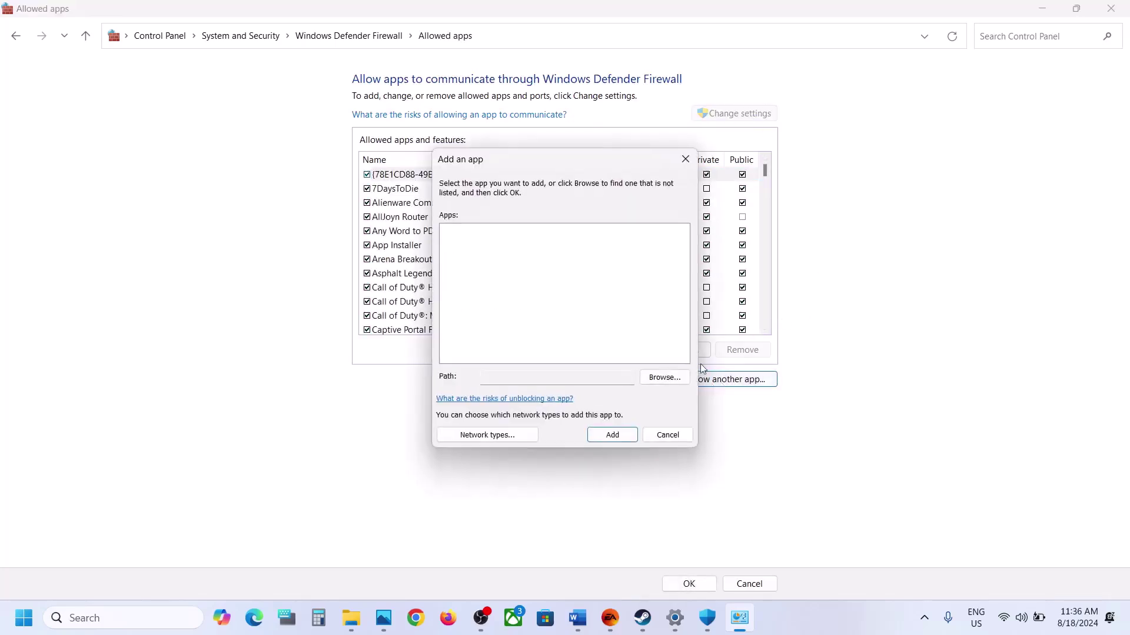
left_click(661, 375)
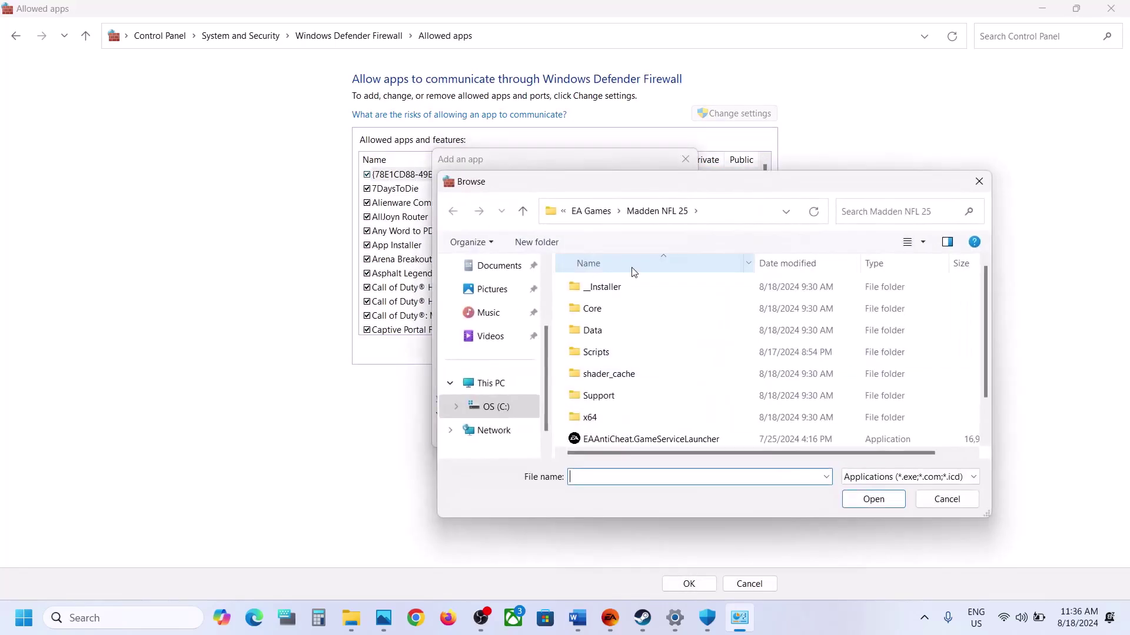
scroll(681, 327, "down", 1)
left_click(652, 413)
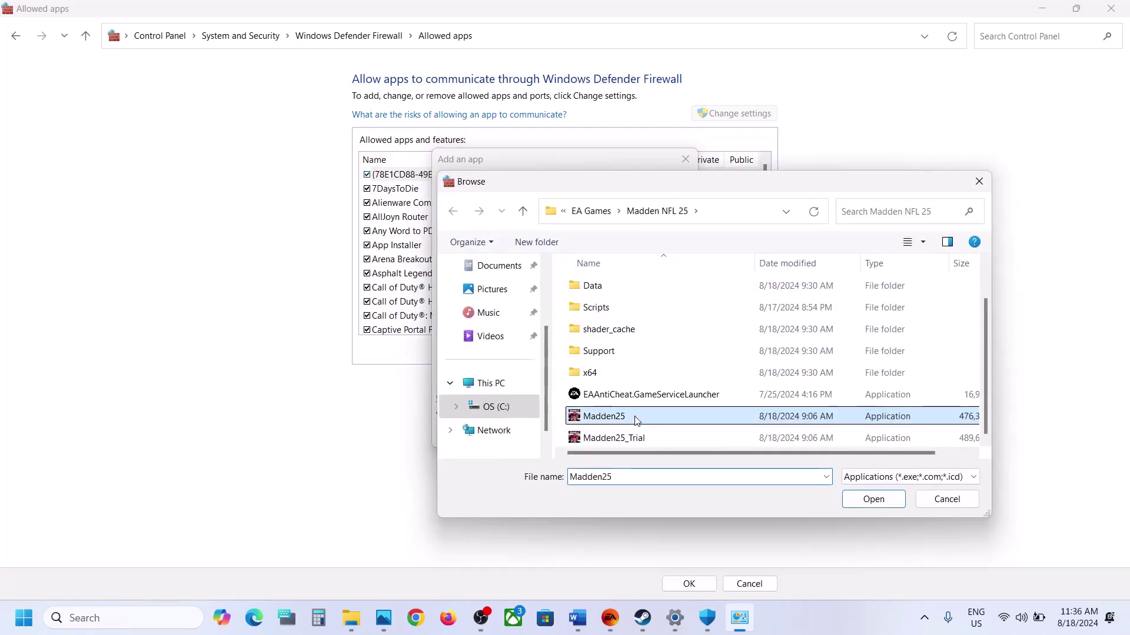
left_click(873, 498)
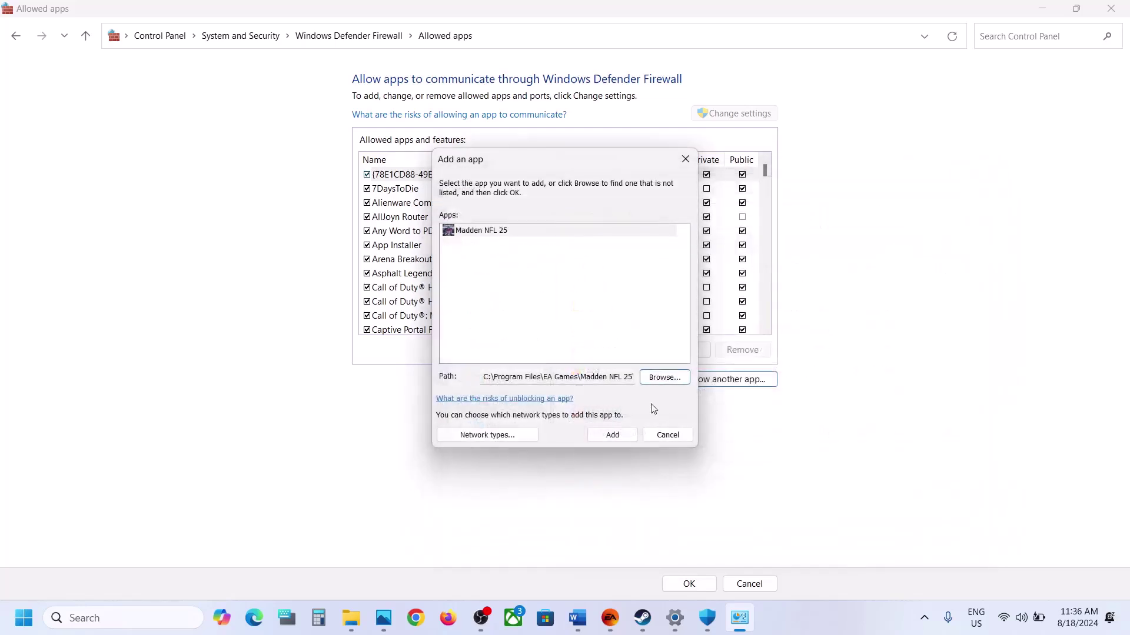
left_click(609, 437)
left_click(655, 363)
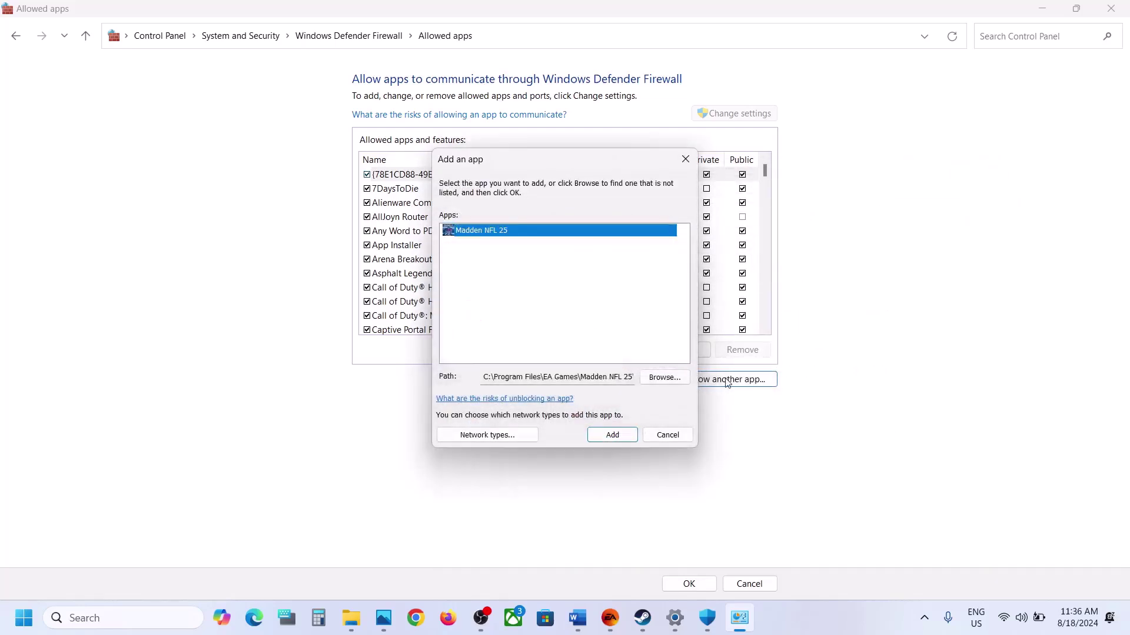
Step: Try adding Madden25_Trial to the firewall exceptions and dismiss the already-listed message
left_click(664, 378)
scroll(631, 409, "down", 1)
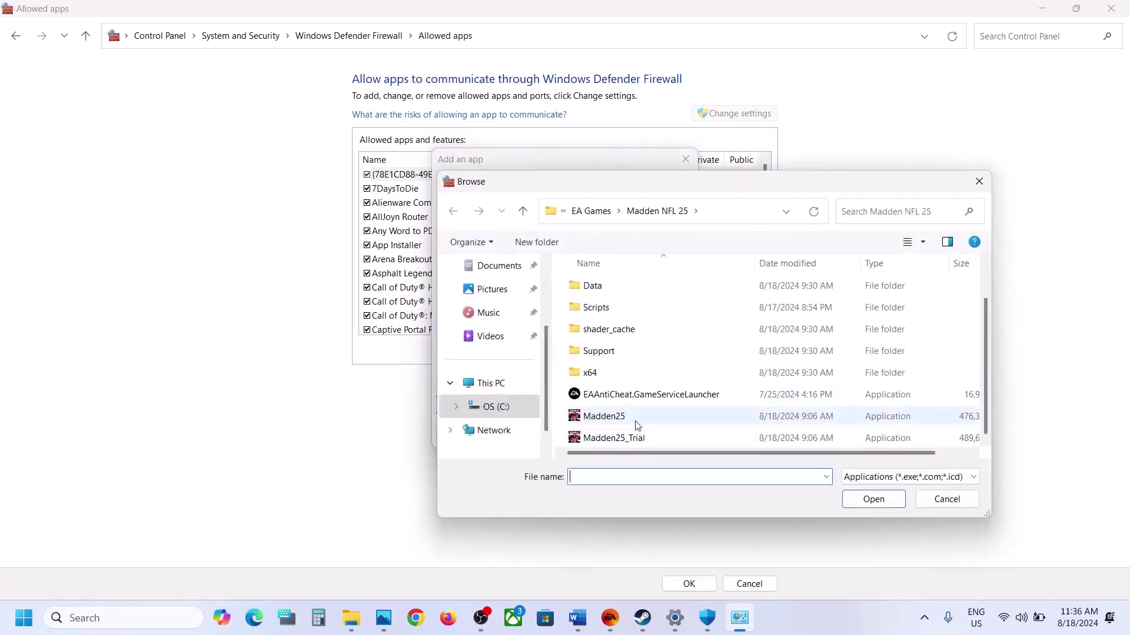
left_click(633, 438)
left_click(870, 498)
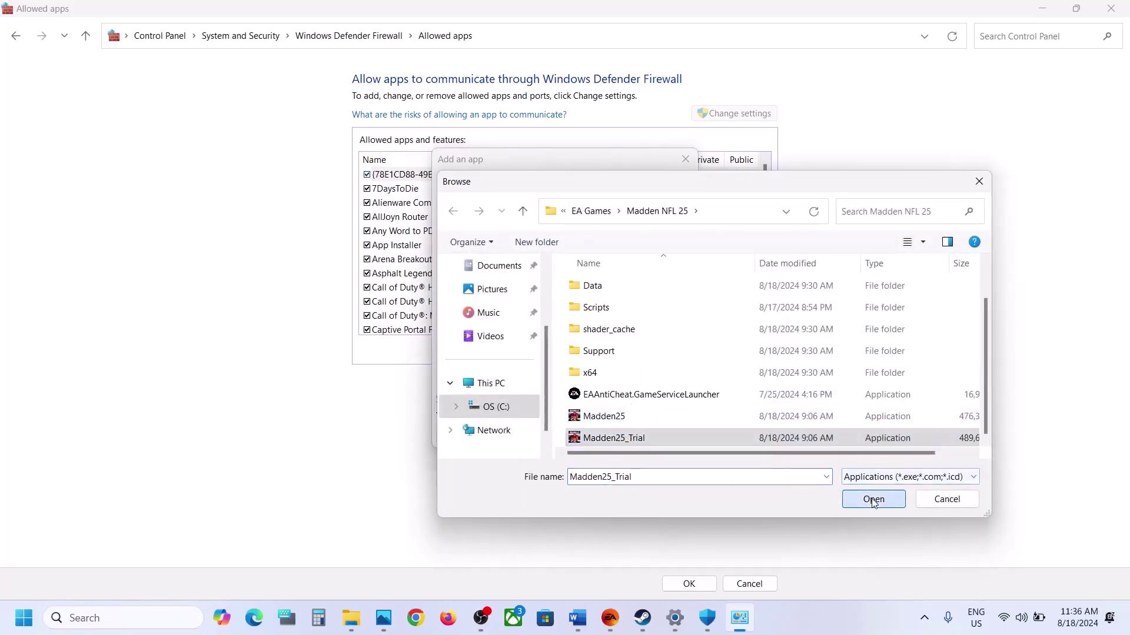
left_click(605, 438)
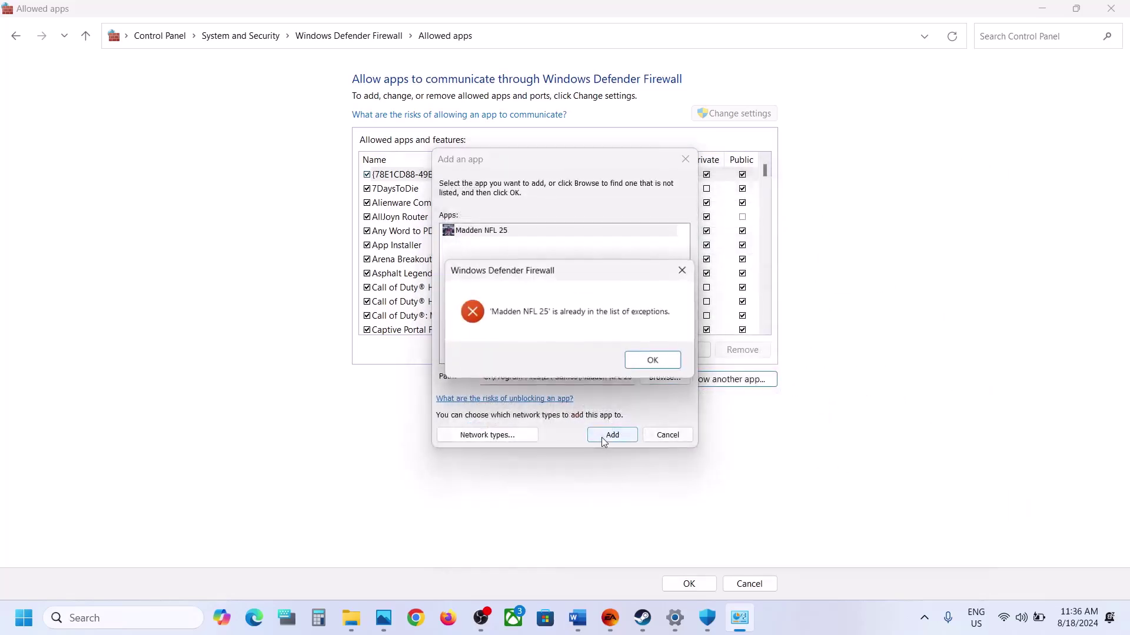
left_click(652, 360)
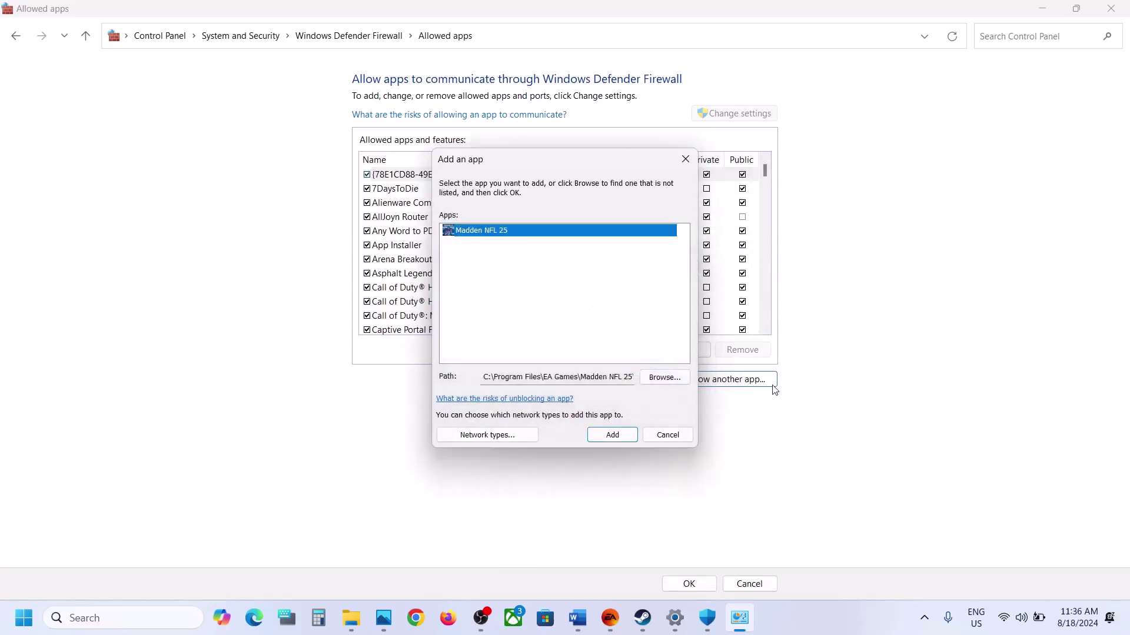
Step: Try adding EAAntiCheat.GameServiceLauncher, dismiss the message, cancel, and jump to the Madden entries
left_click(662, 385)
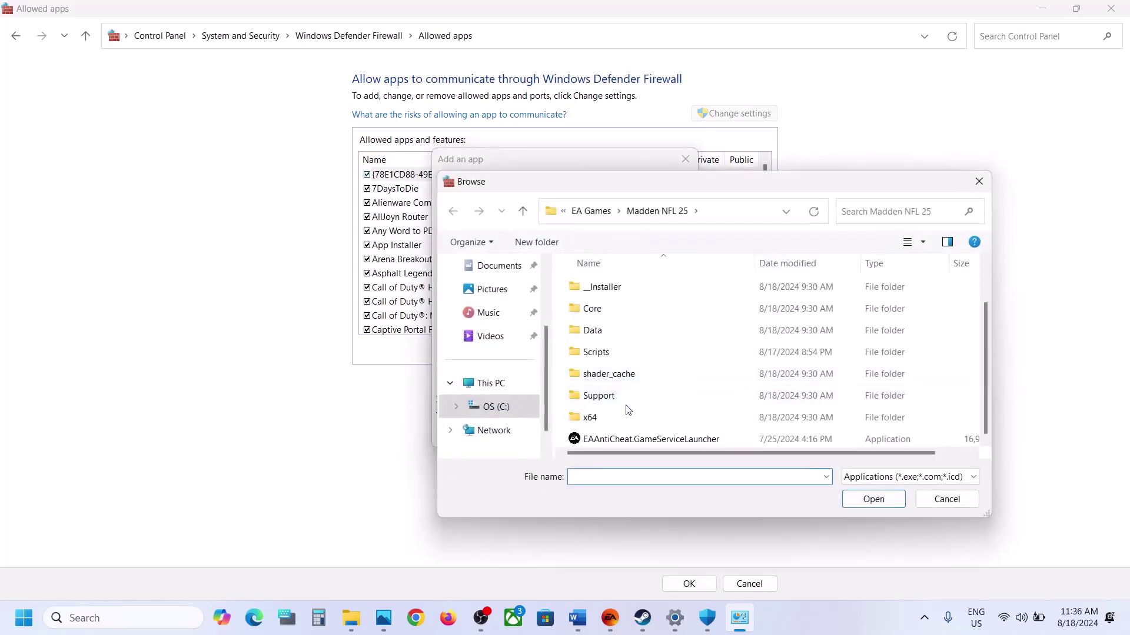
left_click(643, 401)
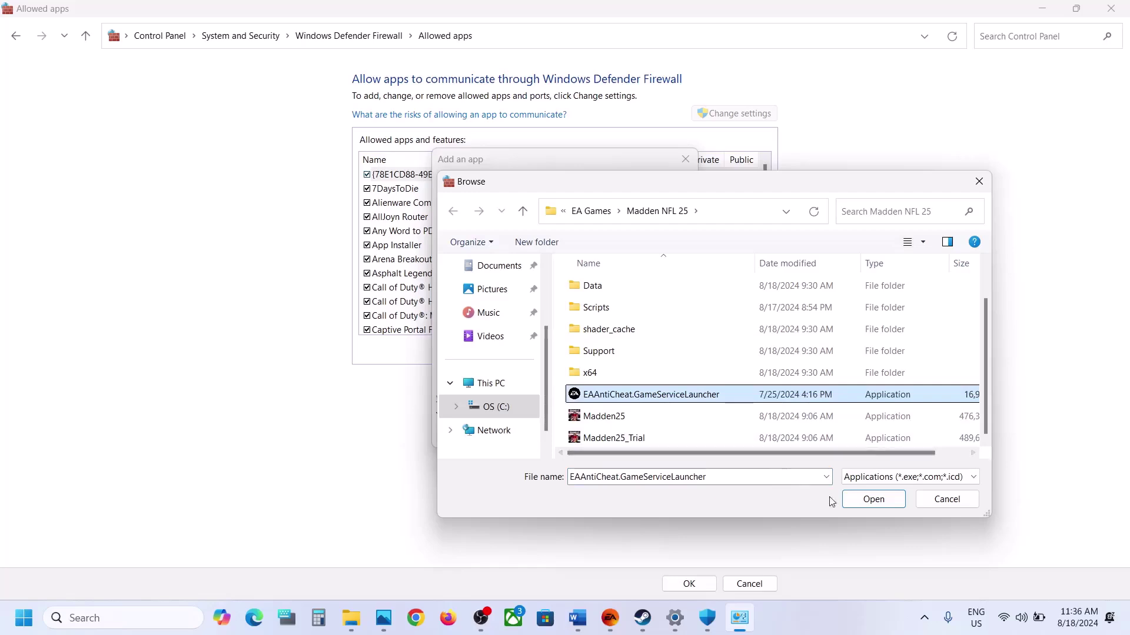
left_click(861, 500)
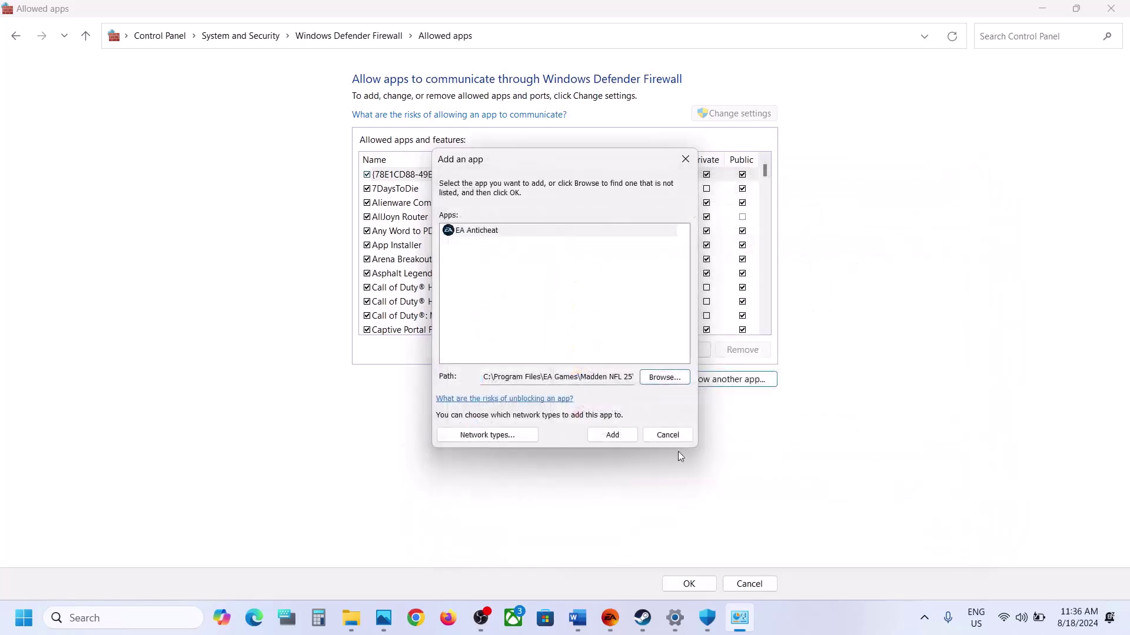
left_click(601, 430)
left_click(648, 359)
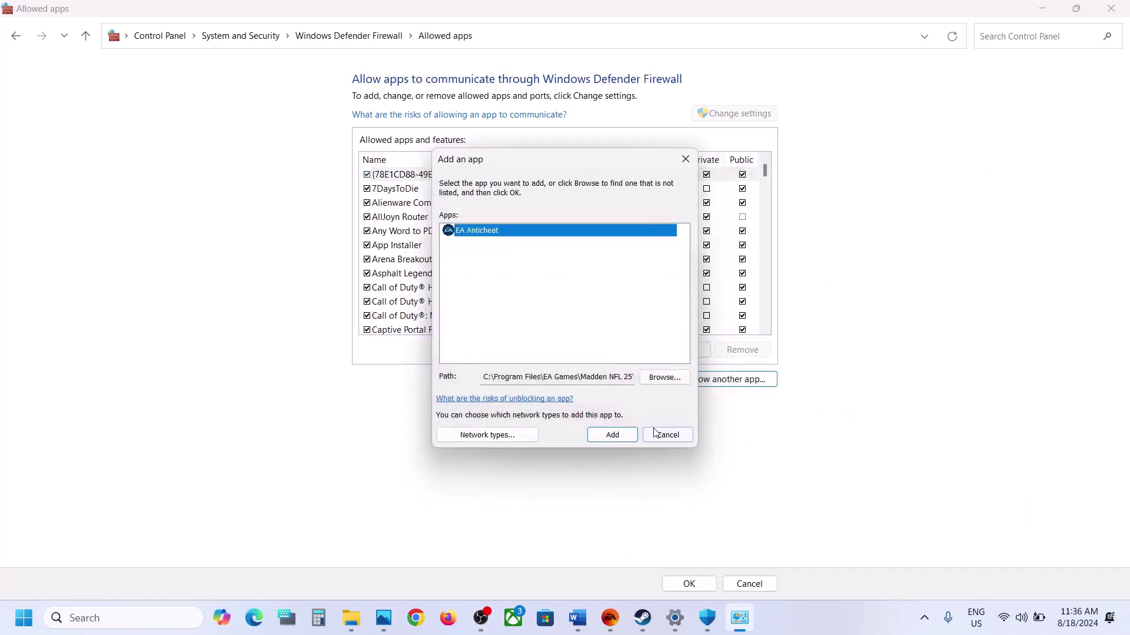
left_click(655, 433)
left_click(472, 298)
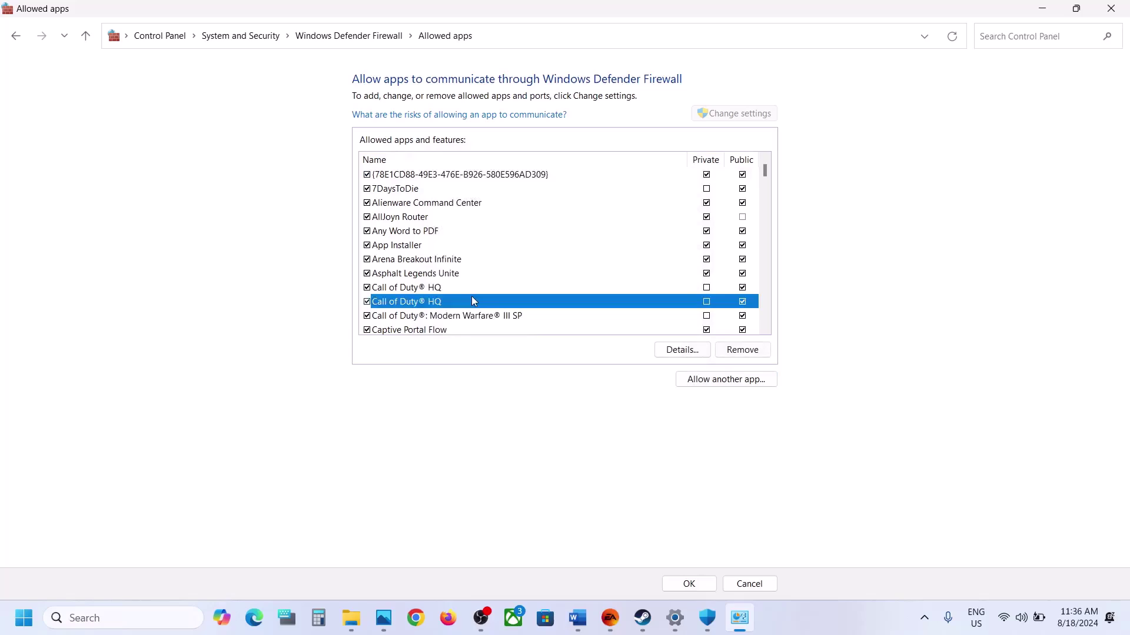
key("m")
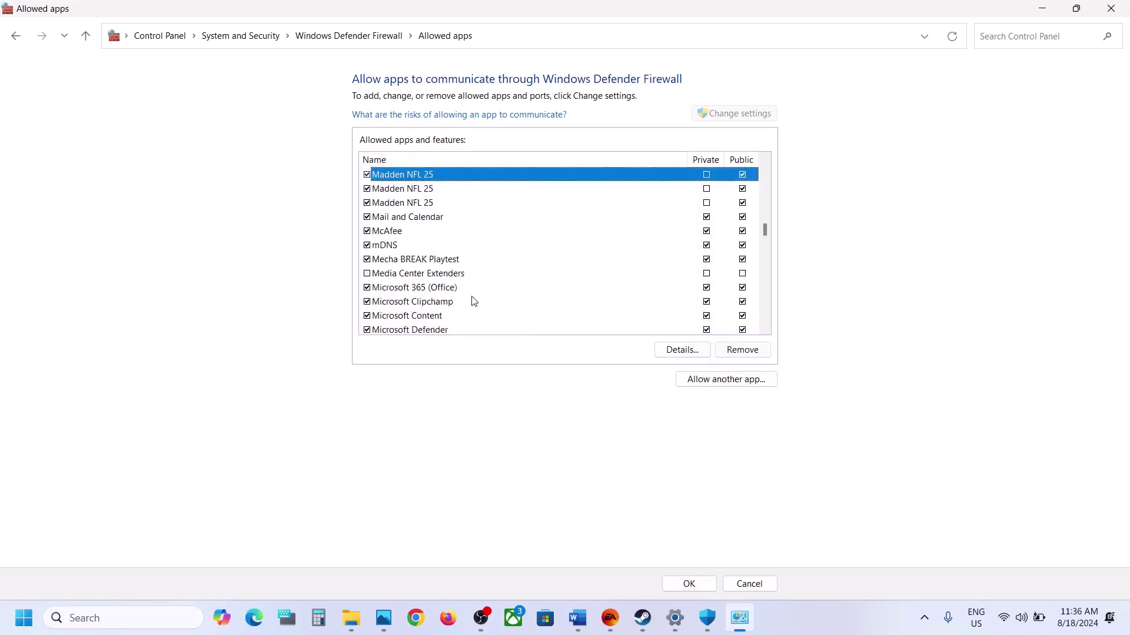
Step: Close the Control Panel, Windows Security and Settings windows
left_click(1117, 16)
left_click(1117, 16)
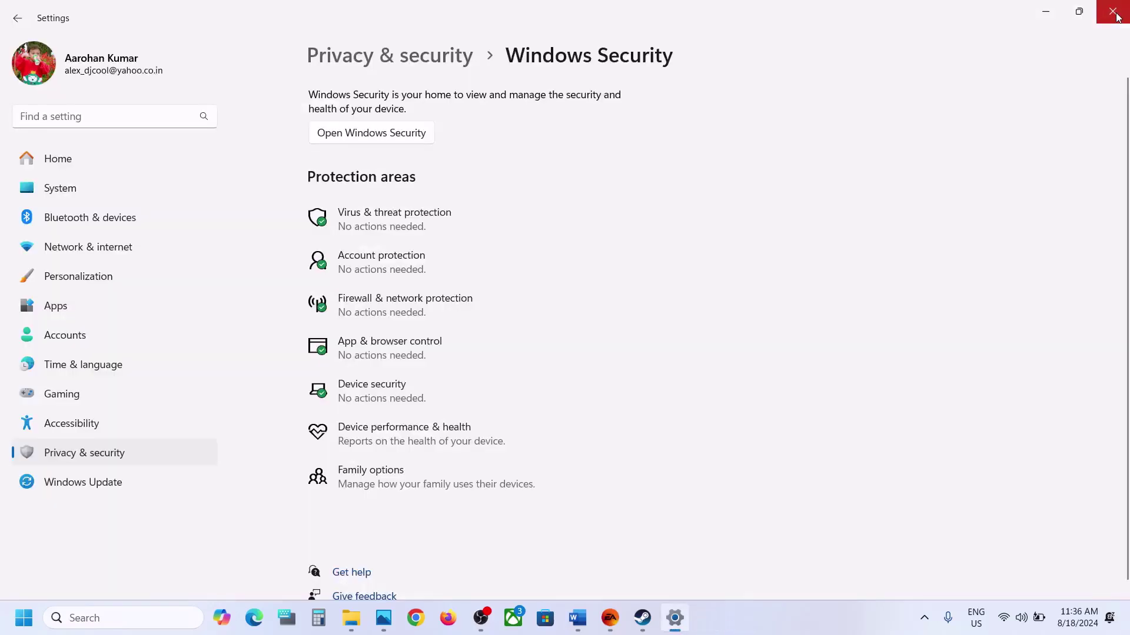
left_click(1117, 16)
Step: Highlight Step 4's run-as-administrator instruction and bring up the EAAntiCheat installer folder
scroll(460, 322, "down", 5)
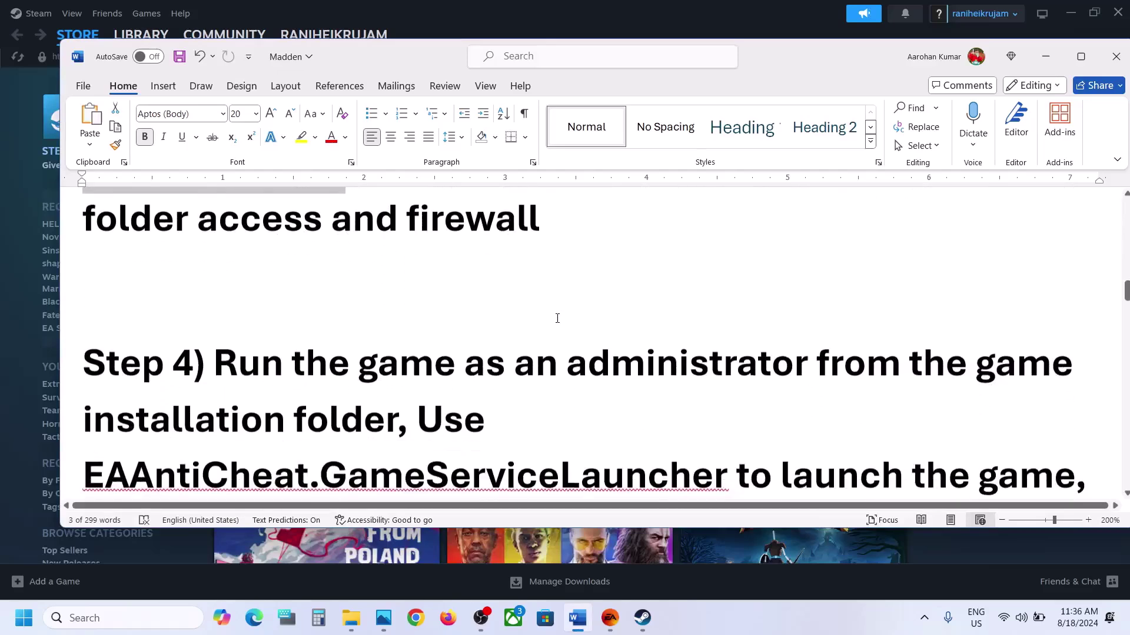
left_click_drag(230, 348, 408, 406)
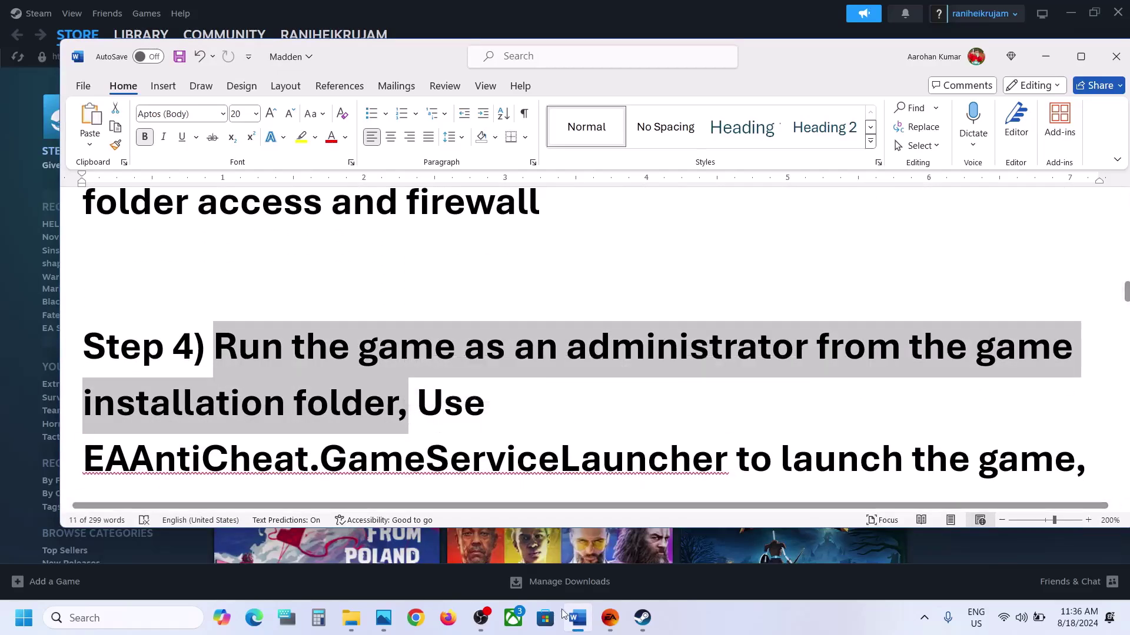
left_click(610, 618)
left_click(351, 618)
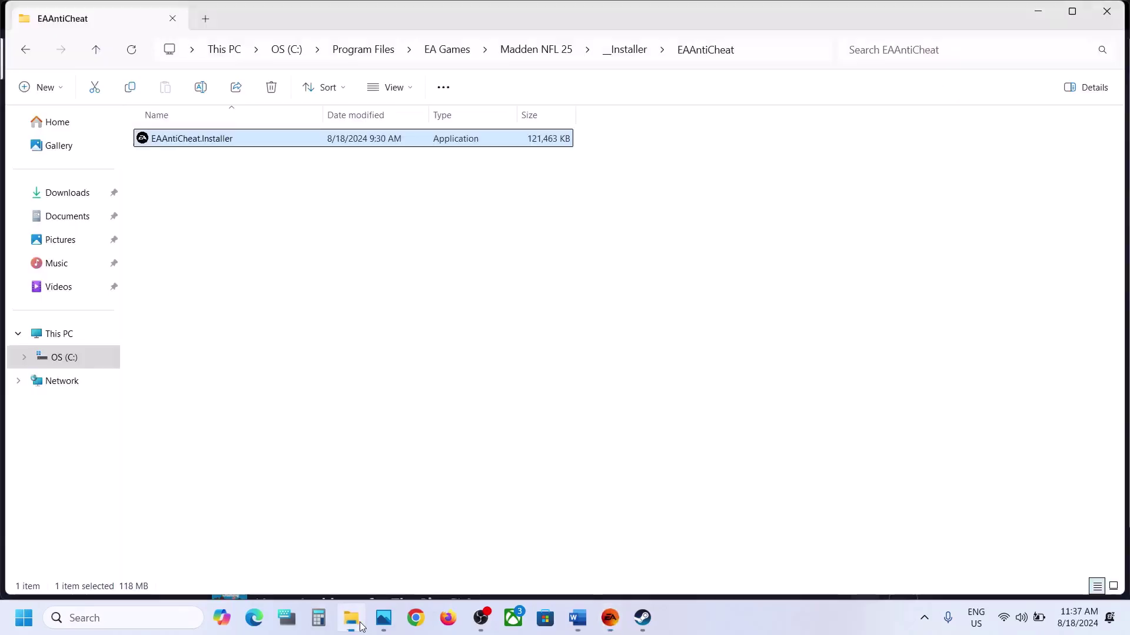
Step: Go up to the Madden NFL 25 folder and open Madden25's Compatibility properties
left_click(97, 49)
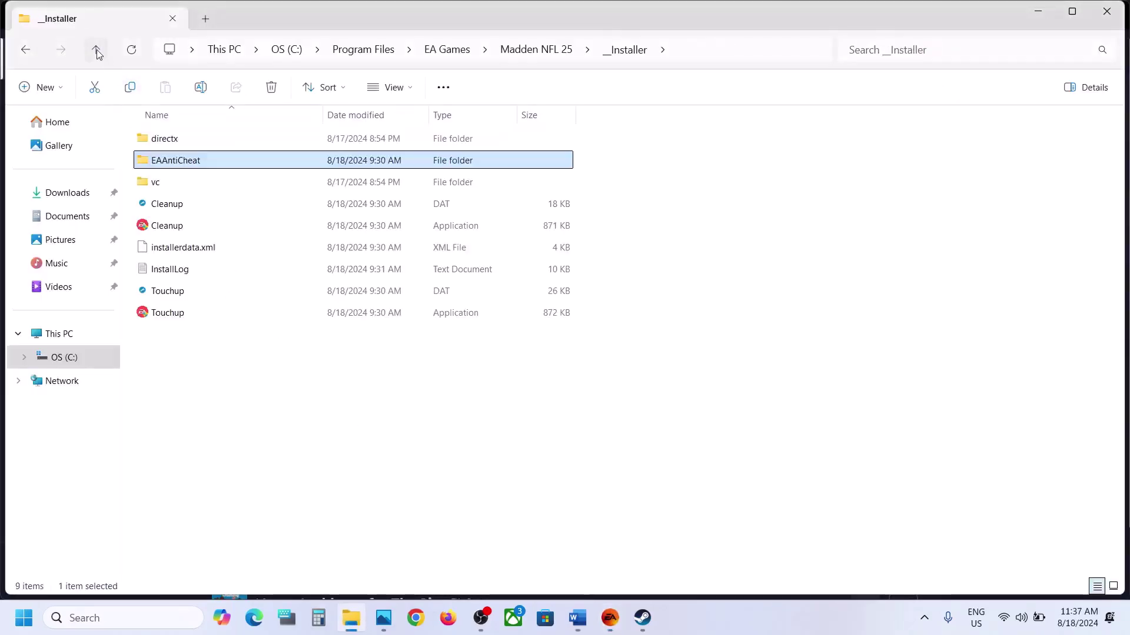
left_click(97, 49)
scroll(276, 365, "down", 2)
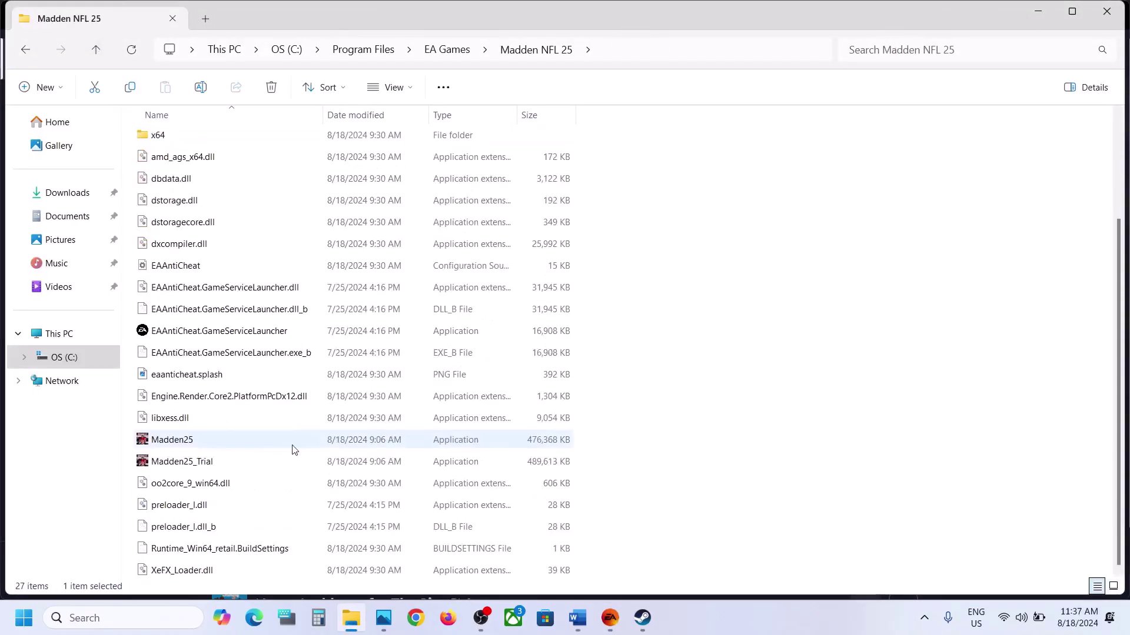
right_click(192, 440)
left_click(247, 318)
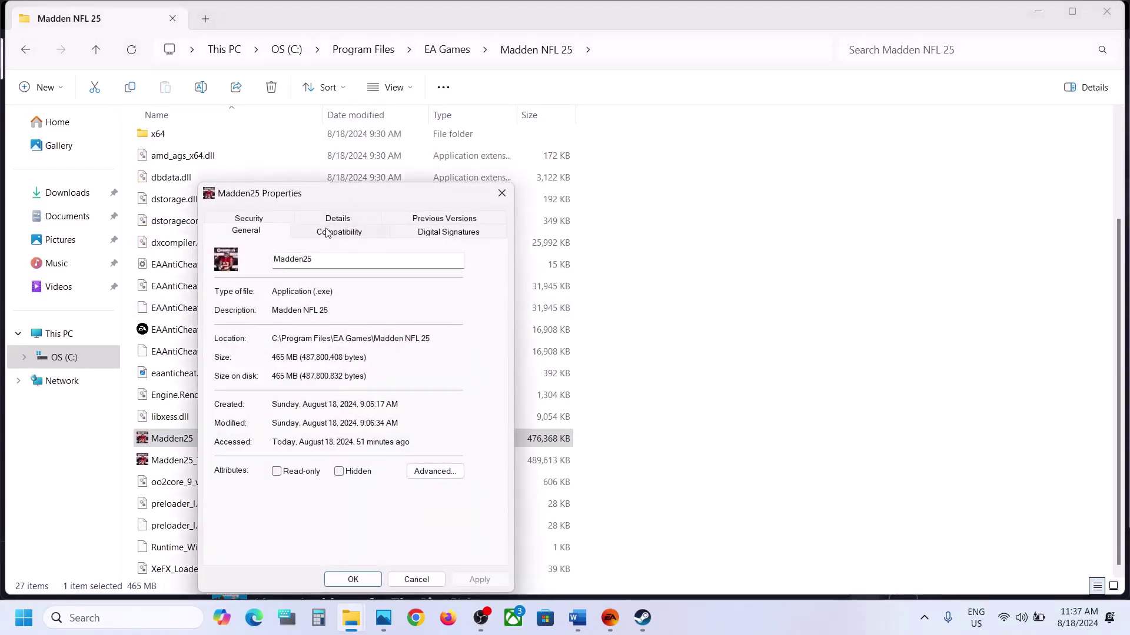
left_click(328, 233)
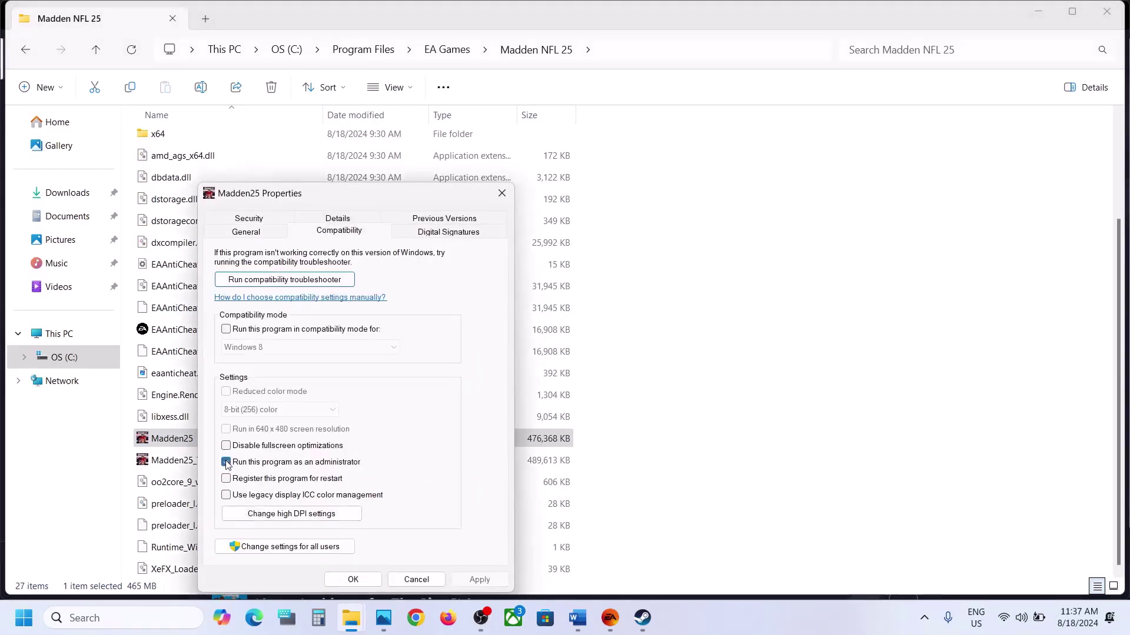
Step: Set Madden25 to run as administrator in Windows 8 compatibility mode and apply
left_click(474, 580)
left_click(226, 330)
left_click(261, 348)
left_click(256, 398)
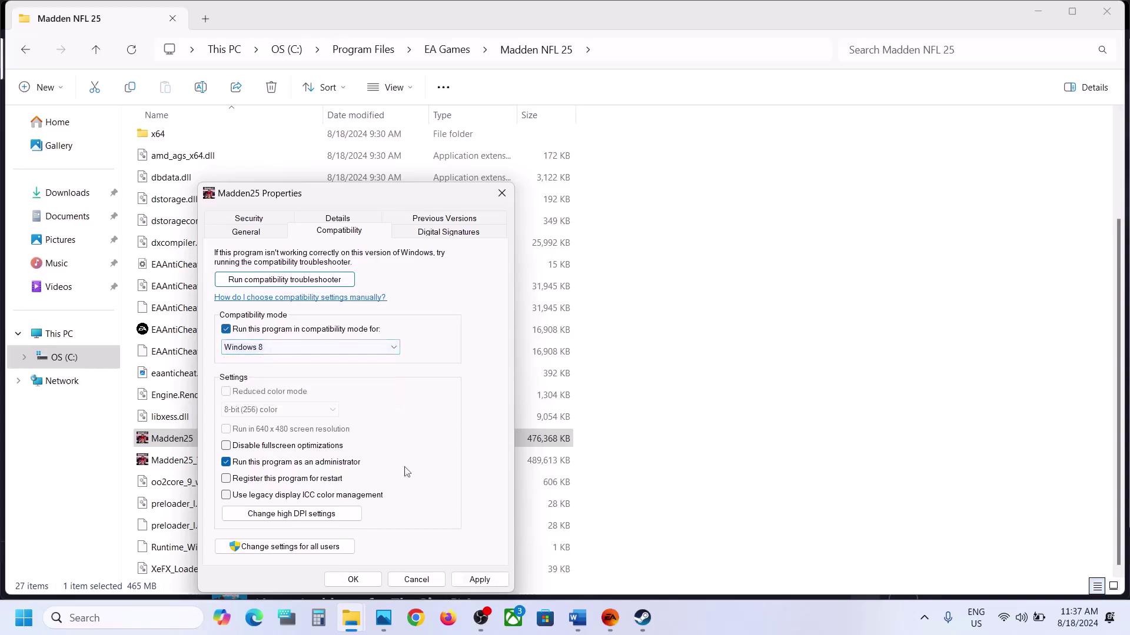
left_click(478, 579)
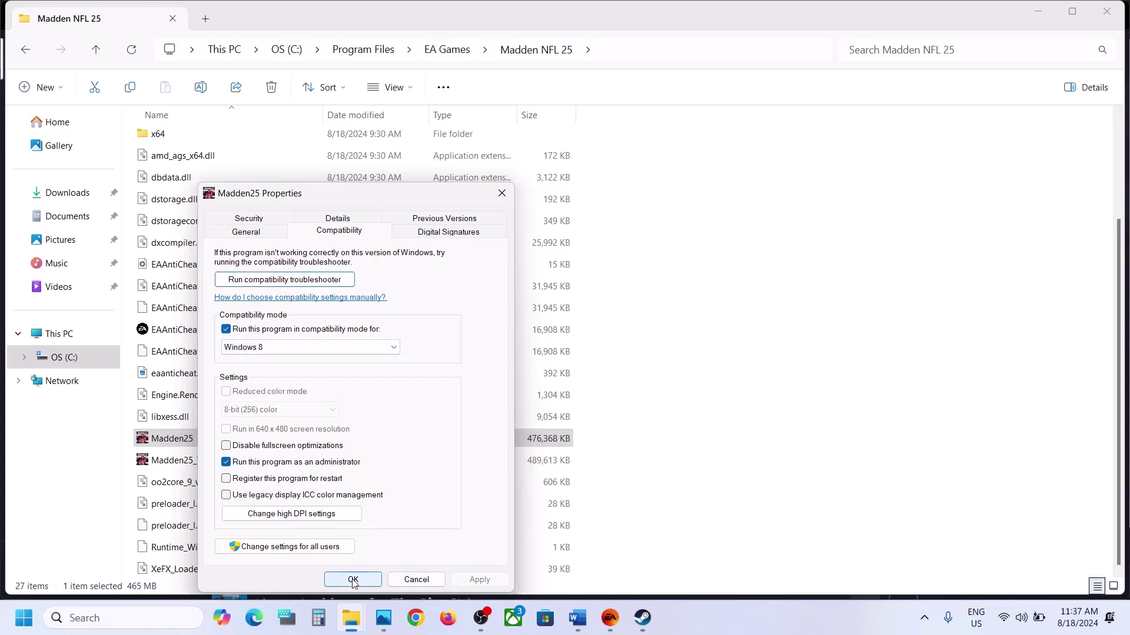
Step: Switch compatibility mode to Windows 7, disable fullscreen optimizations, and apply
left_click(295, 348)
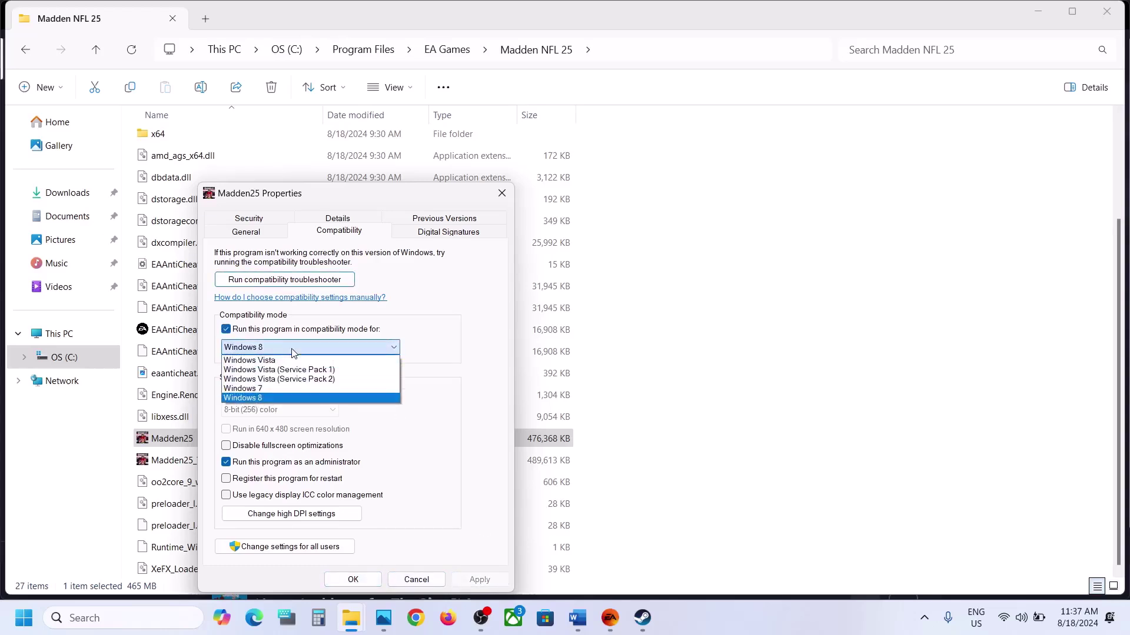
left_click(273, 389)
left_click(479, 580)
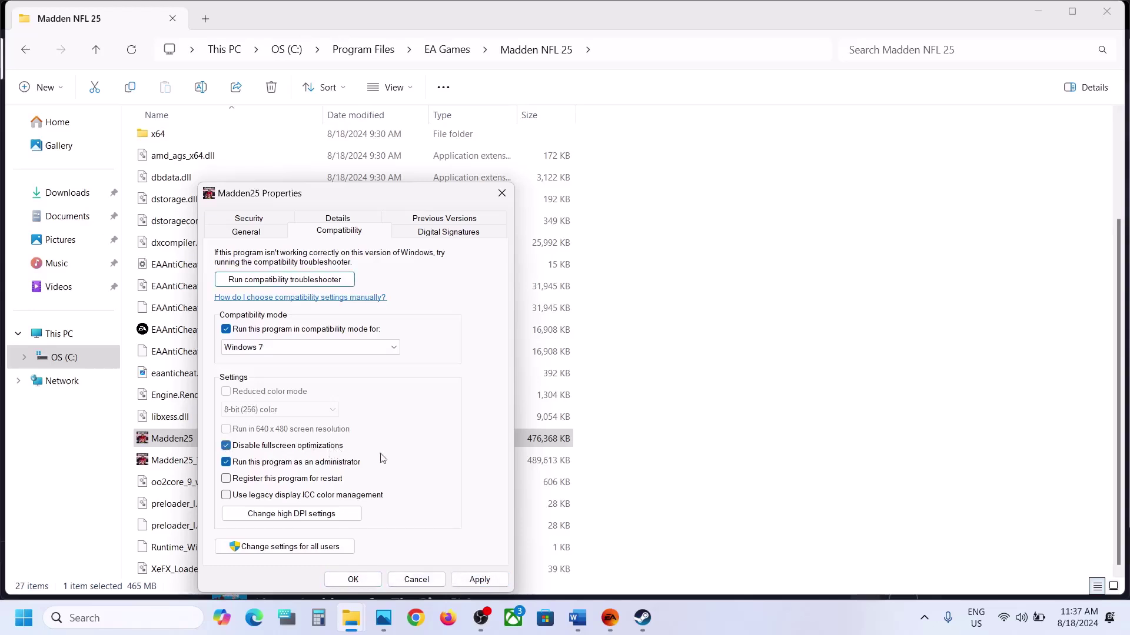
left_click(467, 581)
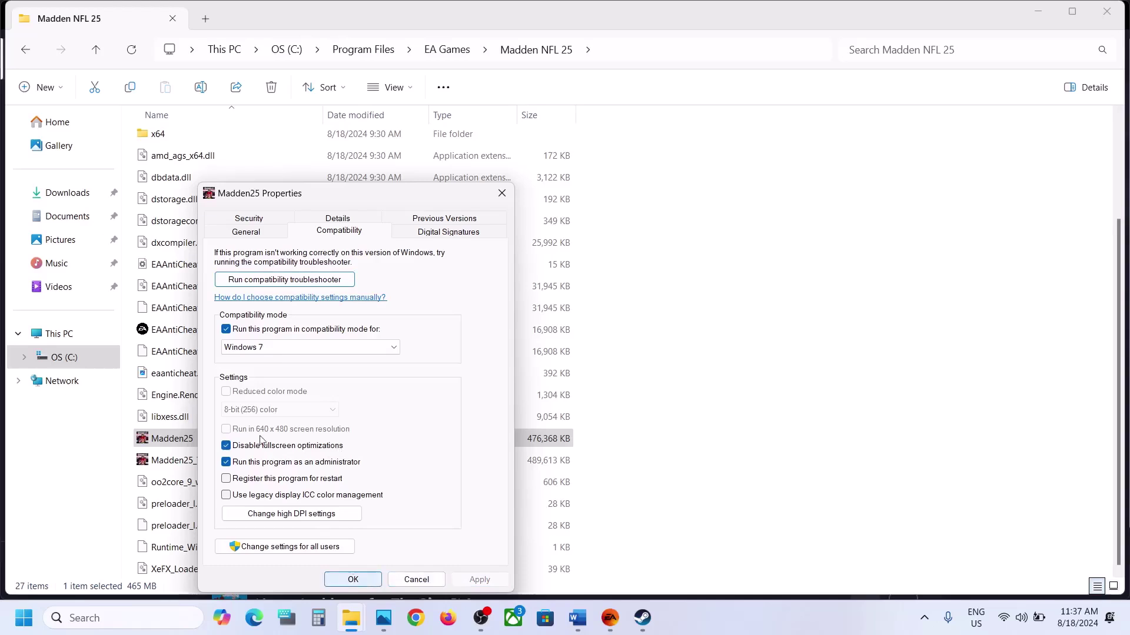
Step: Clear all of Madden25's compatibility options, apply, and close Properties
left_click(227, 329)
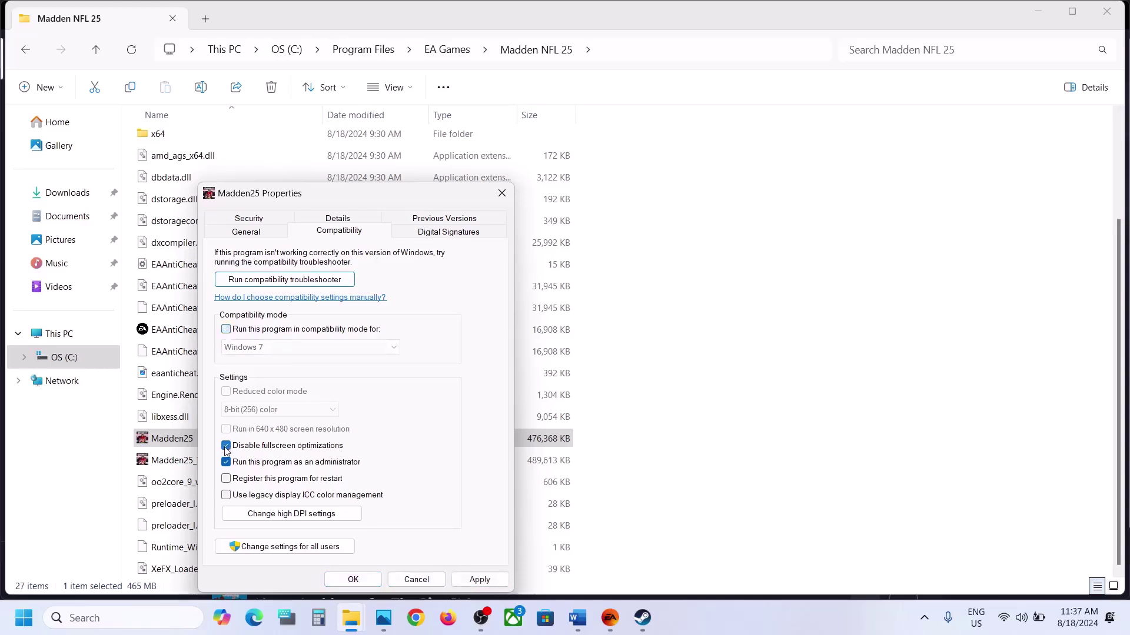
left_click(480, 579)
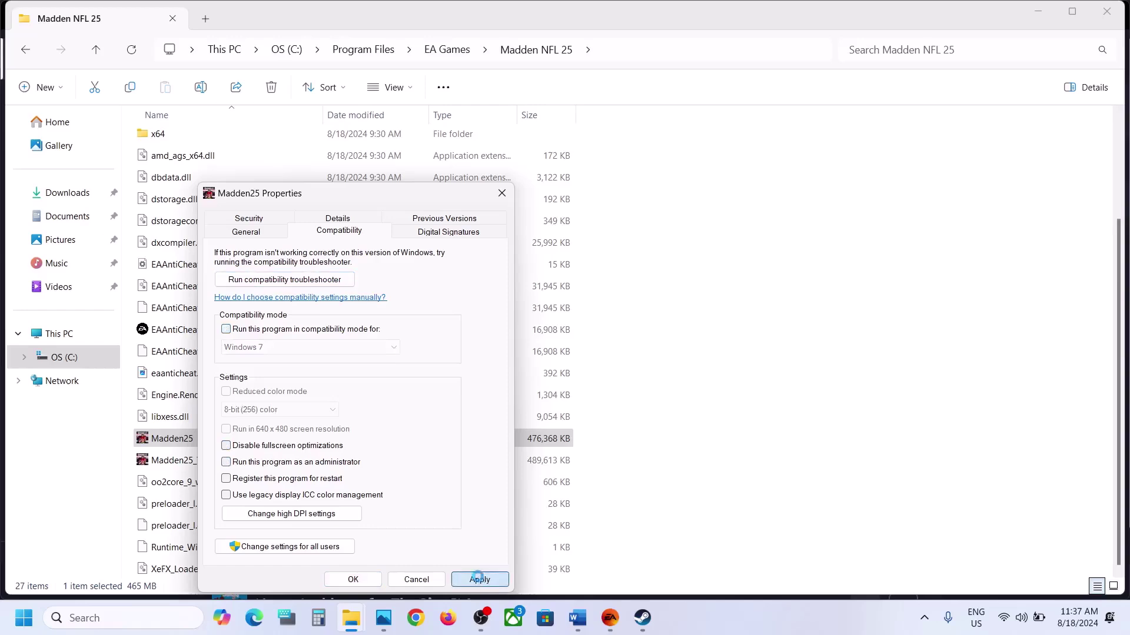
left_click(371, 580)
left_click(578, 624)
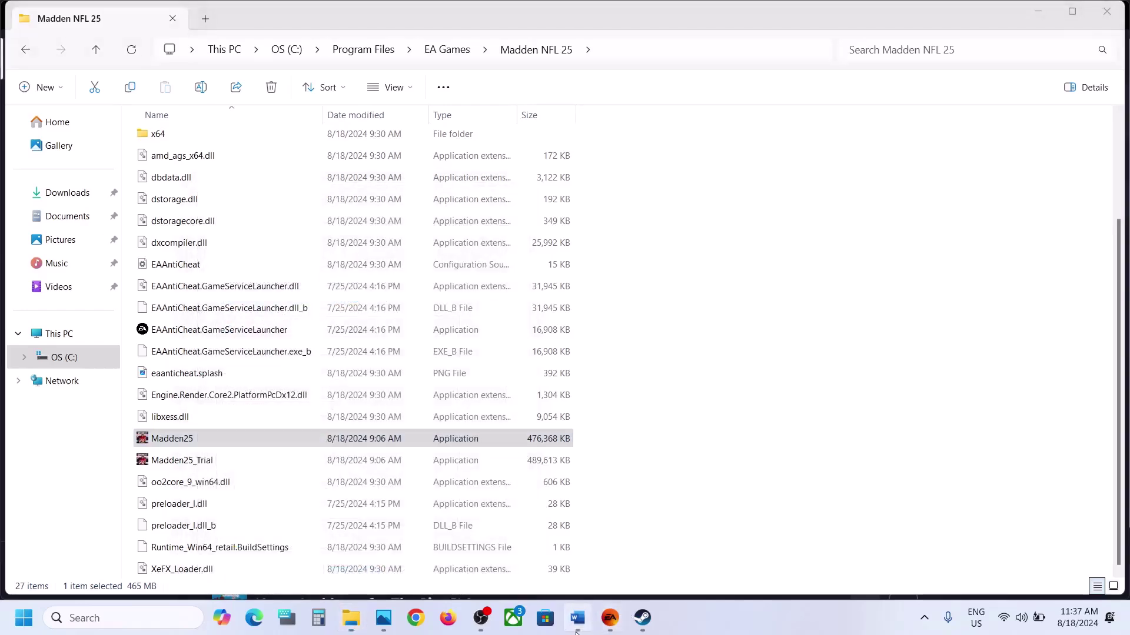
Step: Highlight the EAAntiCheat.GameServiceLauncher tip in Word, then launch that launcher from the game folder
scroll(434, 417, "down", 5)
scroll(434, 417, "up", 3)
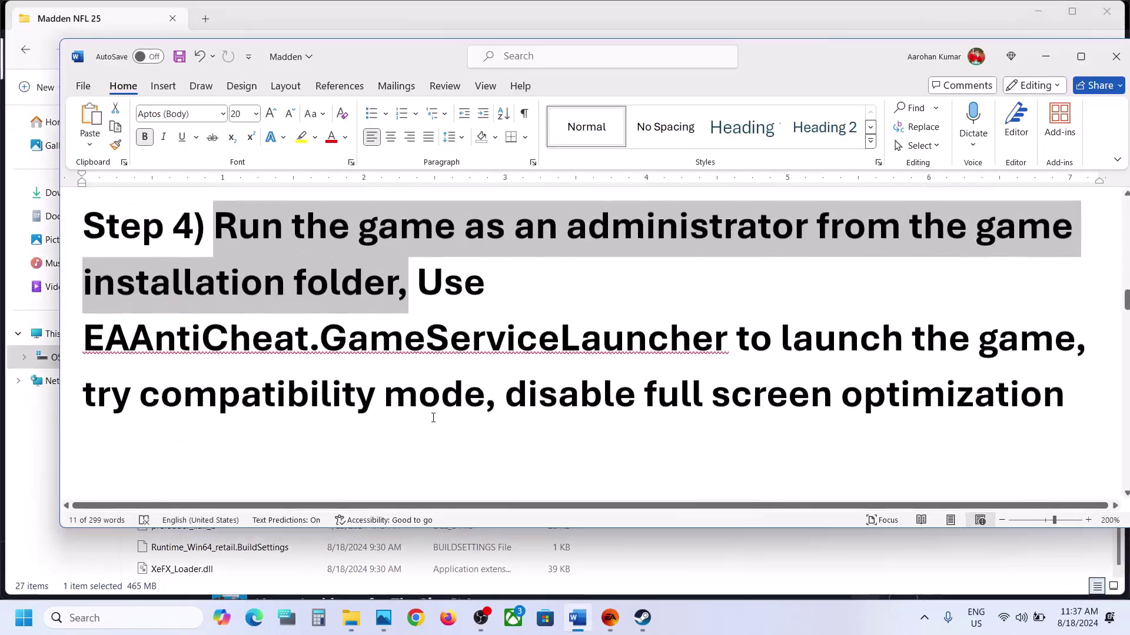
left_click_drag(426, 273, 733, 341)
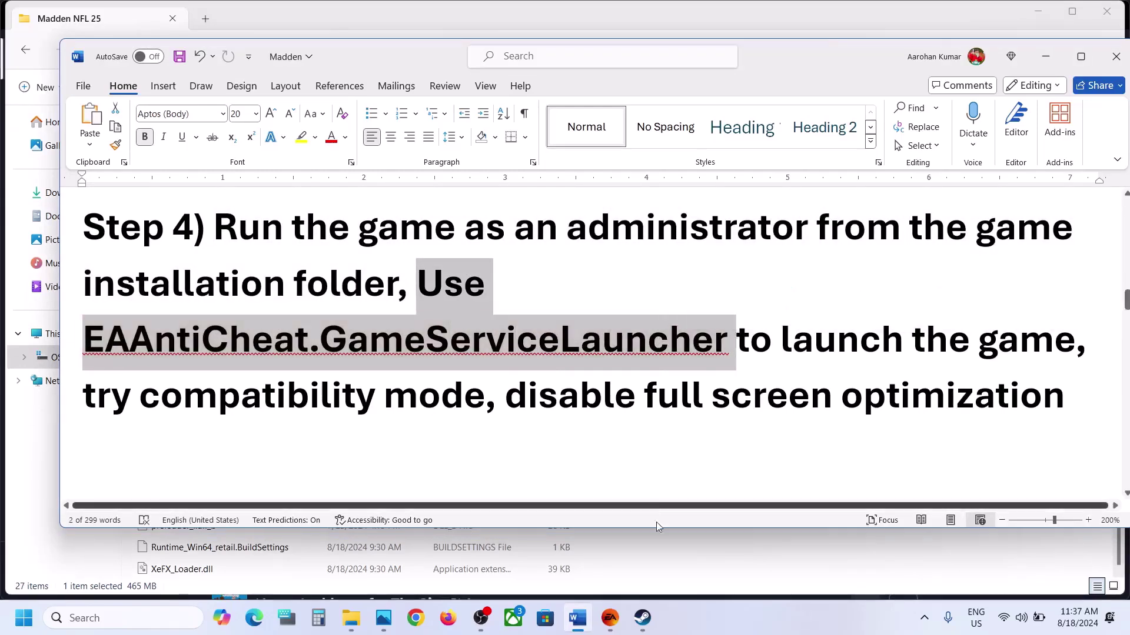
left_click(671, 574)
left_click(185, 330)
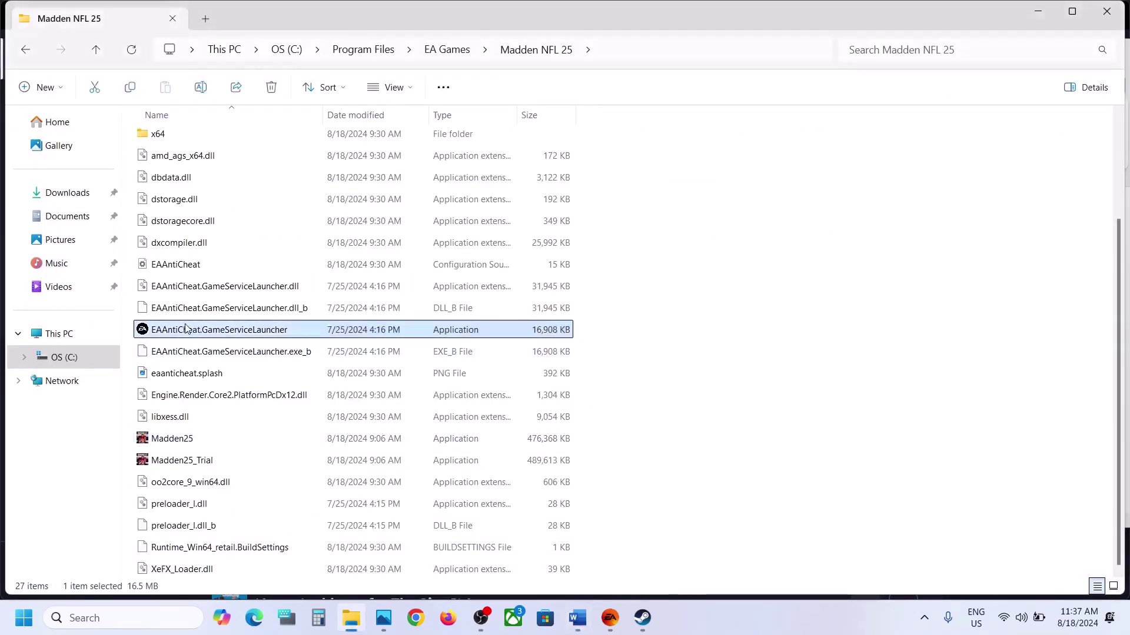
double_click(231, 331)
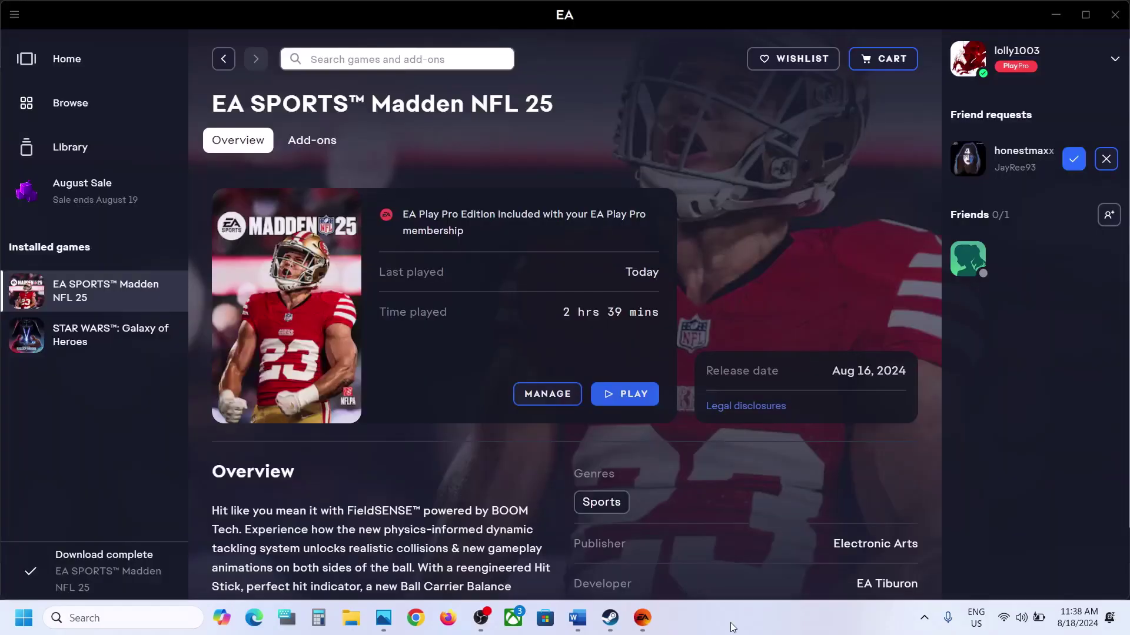
Step: Highlight Step 5's Repair/Verify the game files advice in the Word notes
left_click(577, 617)
scroll(471, 392, "down", 3)
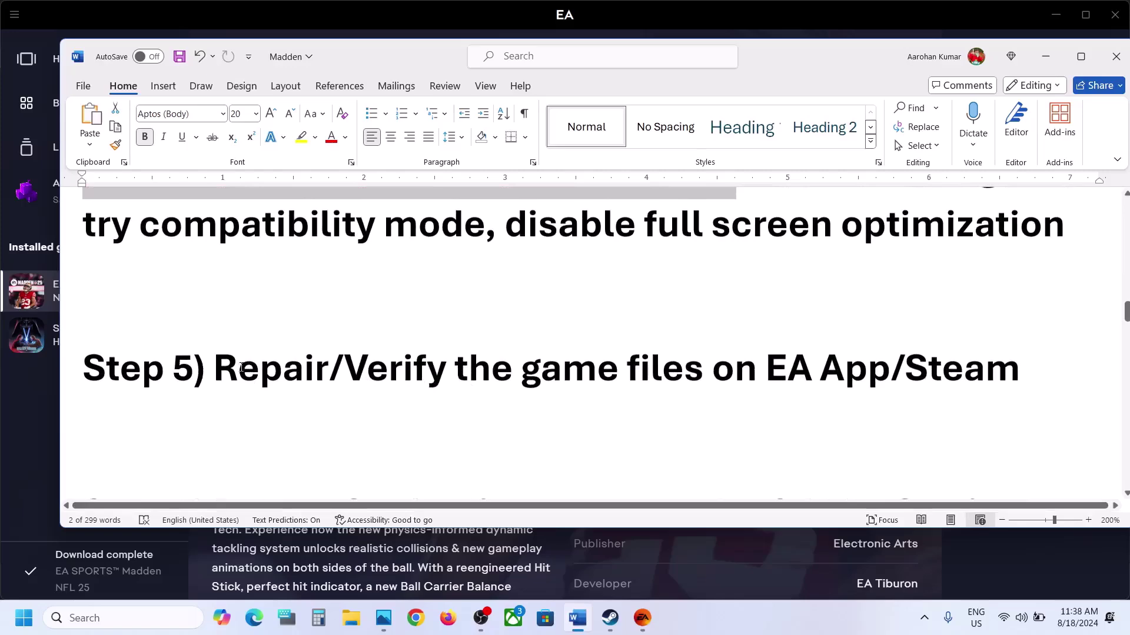
left_click_drag(227, 368, 686, 391)
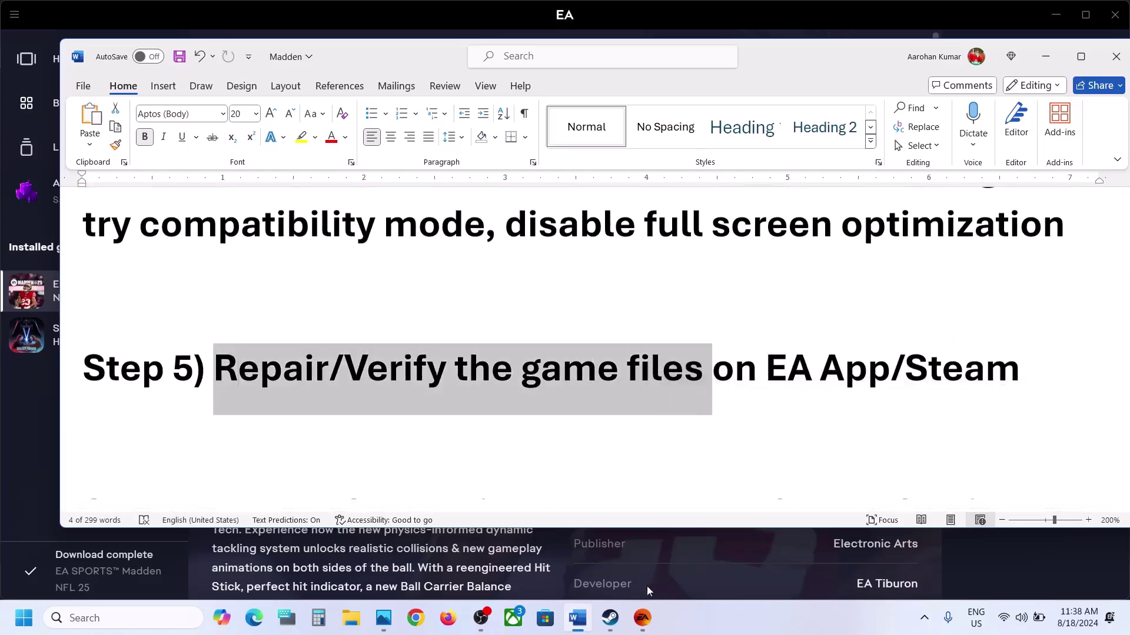
Step: Show the MANAGE options with Repair for Madden NFL 25 in the EA app, then go to Steam
left_click(643, 619)
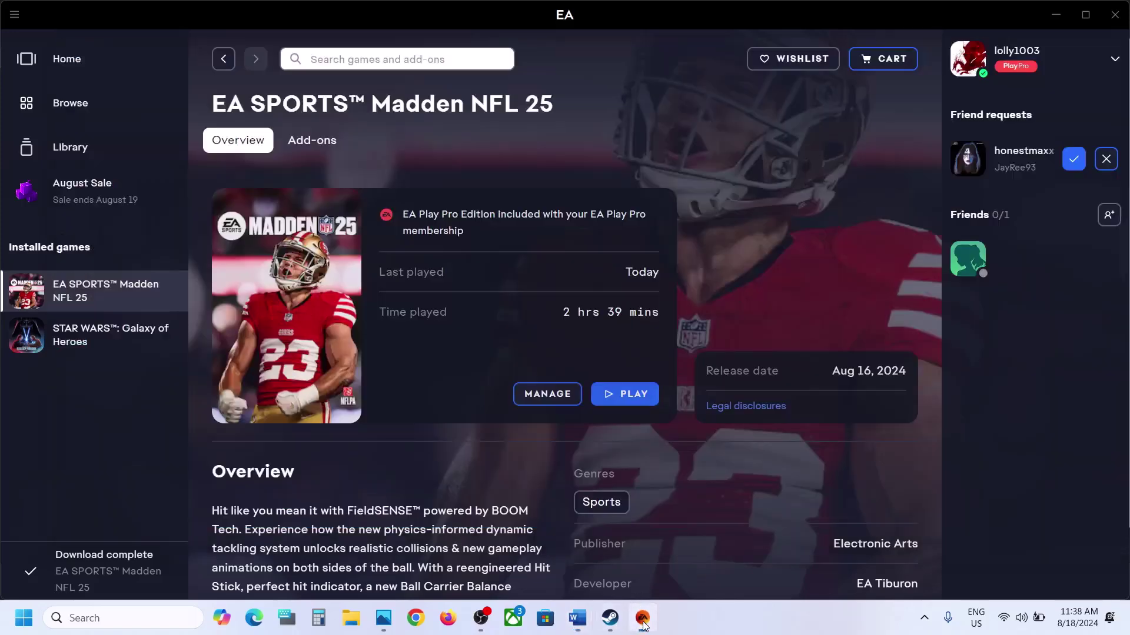
left_click(546, 400)
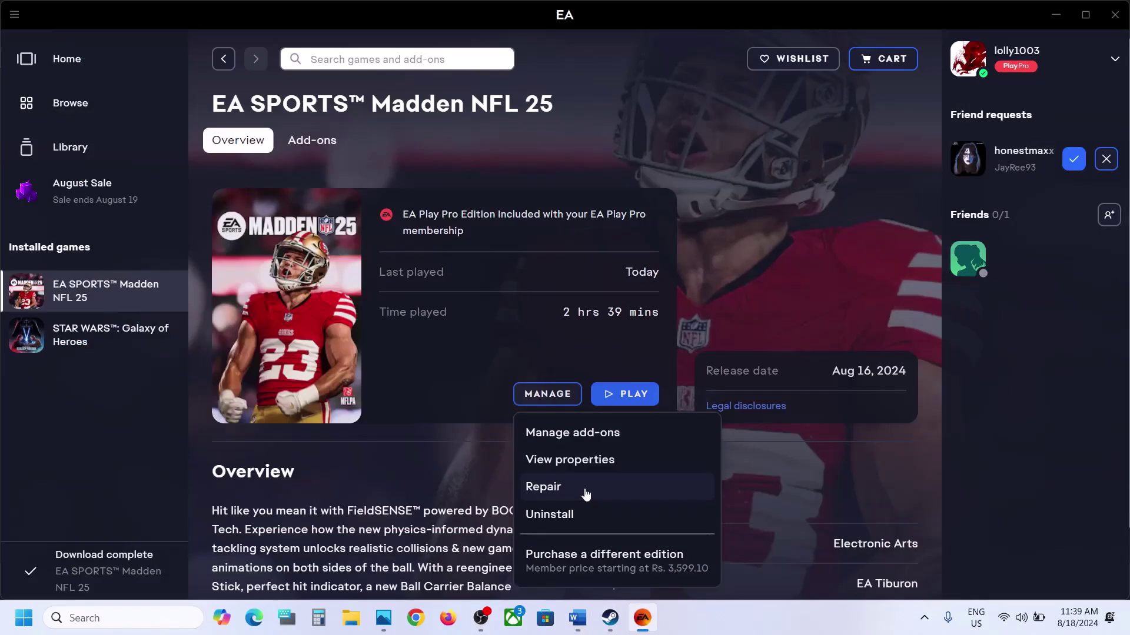
left_click(610, 618)
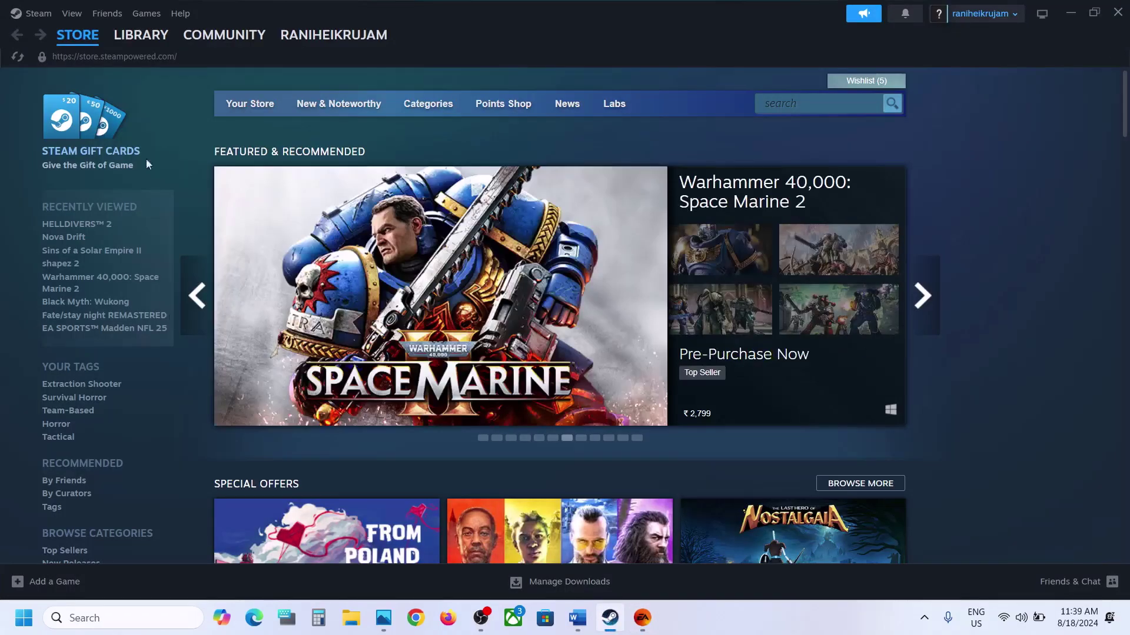
Step: Show the Installed Files page of Hunt: Showdown 1896's Properties in the Steam library, then close it
left_click(135, 42)
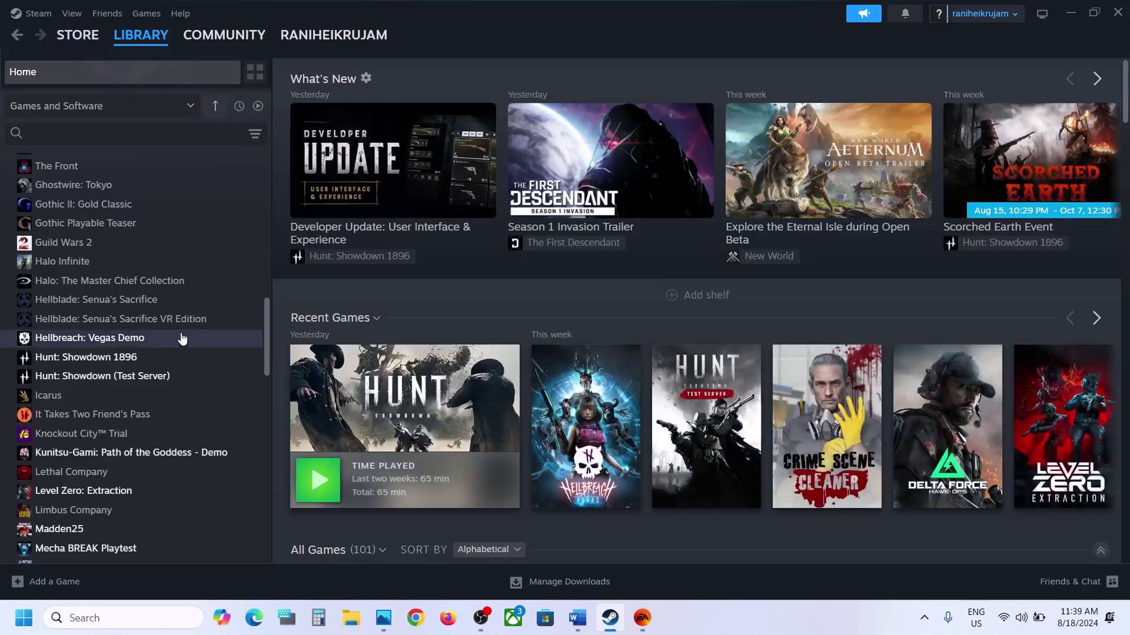
right_click(139, 361)
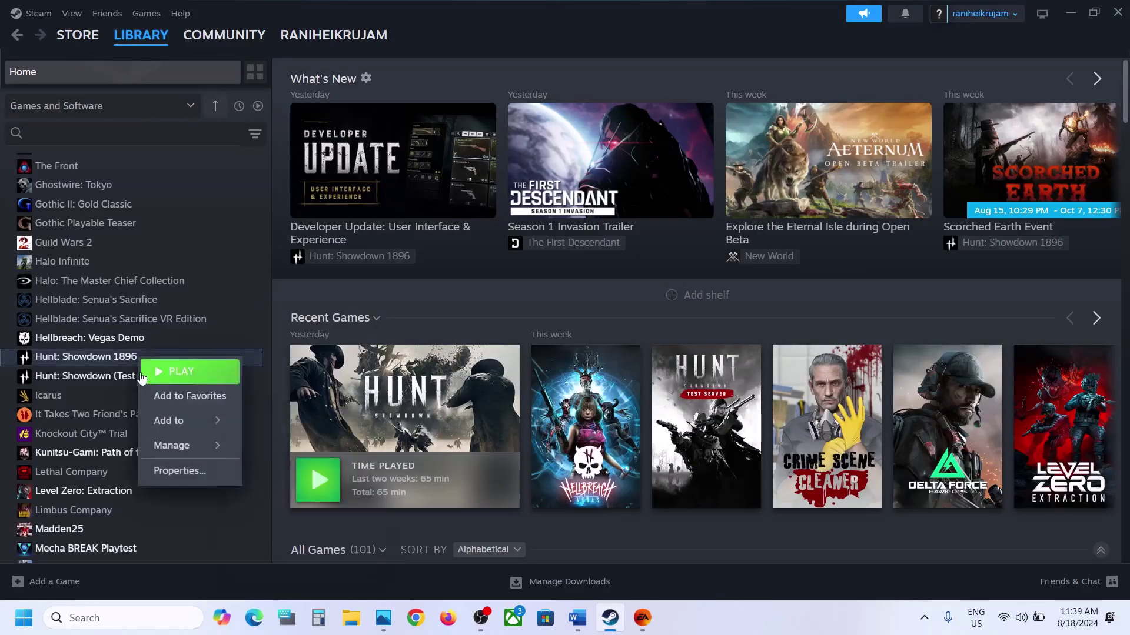
left_click(200, 473)
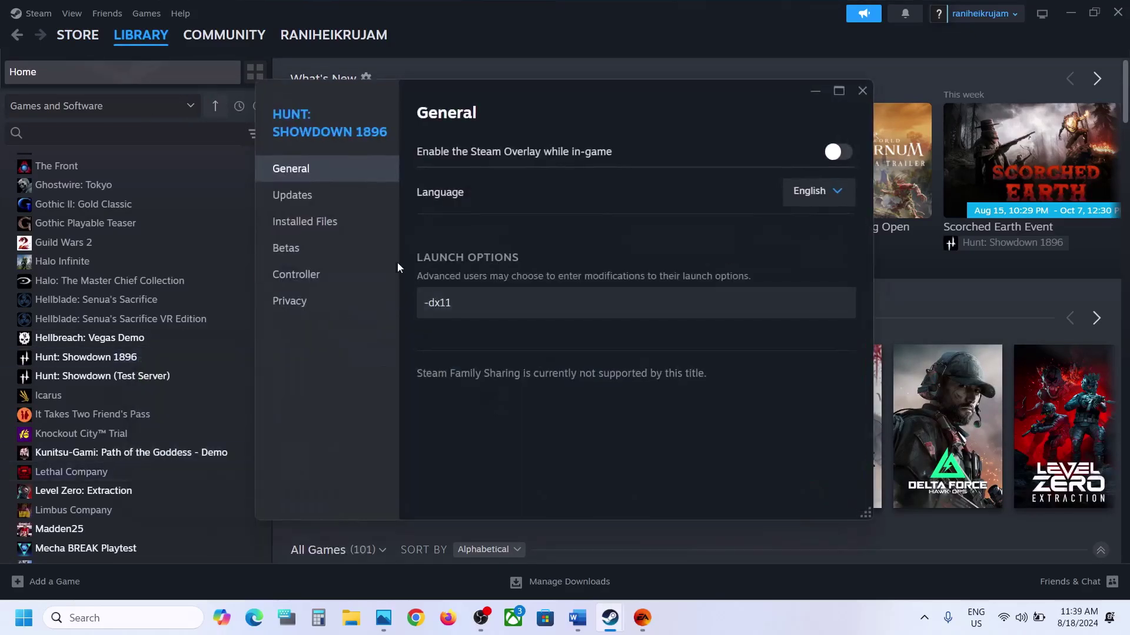
left_click(348, 224)
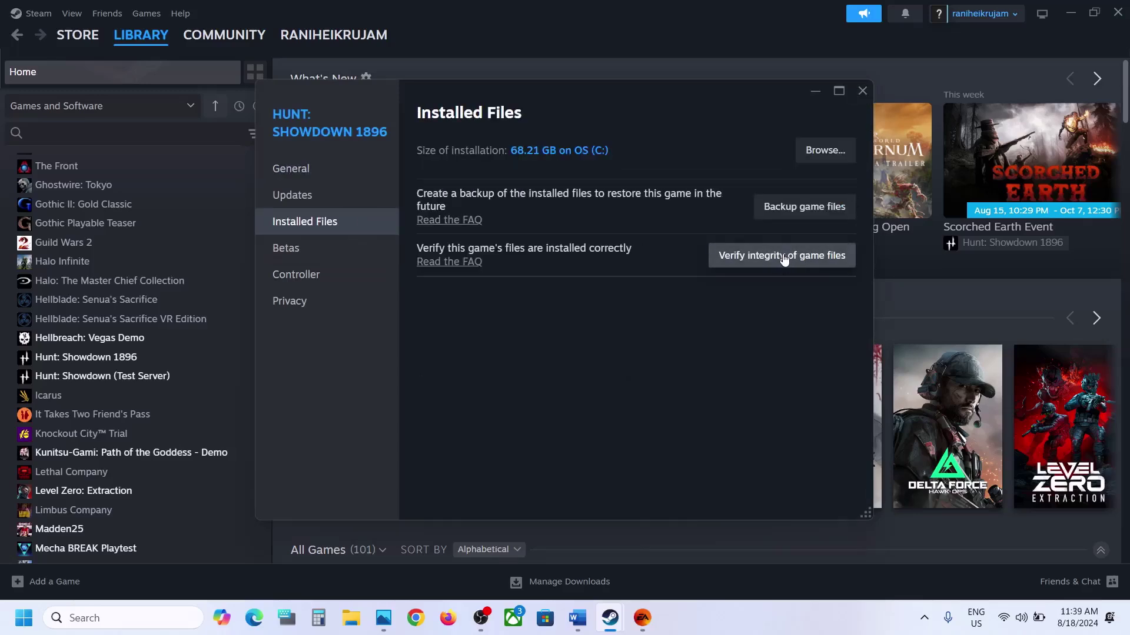
left_click(863, 91)
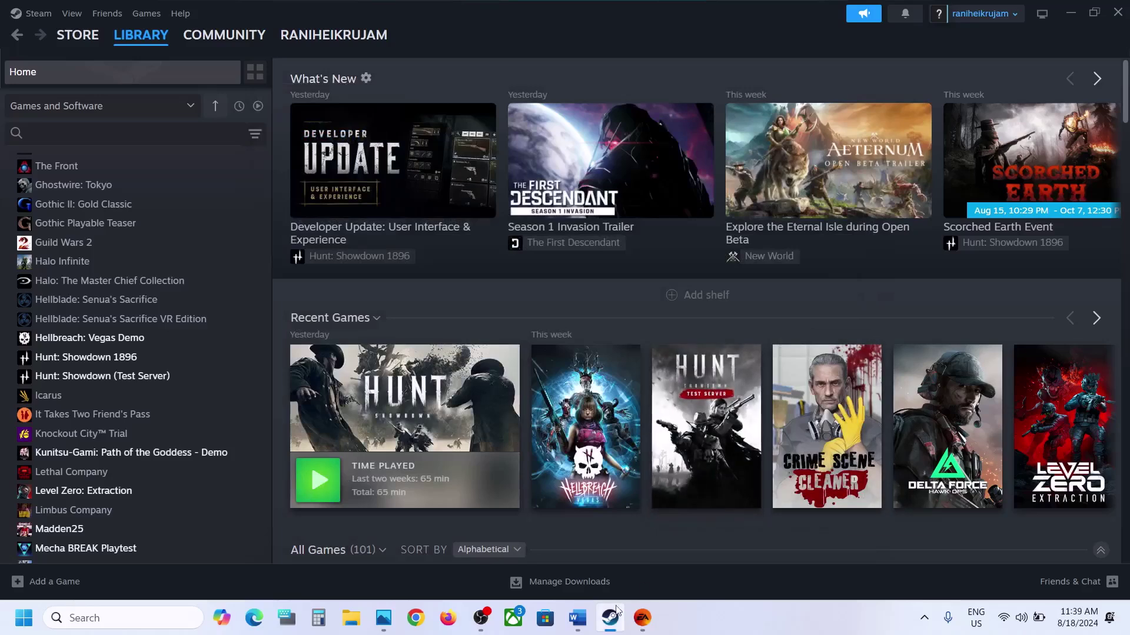
Step: Return to the Word notes at Step 6
left_click(577, 618)
scroll(440, 359, "down", 5)
scroll(442, 360, "up", 1)
Step: Highlight Step 6's lost-settings warning and open Documents\Madden NFL 25 in File Explorer
left_click_drag(215, 285, 1036, 284)
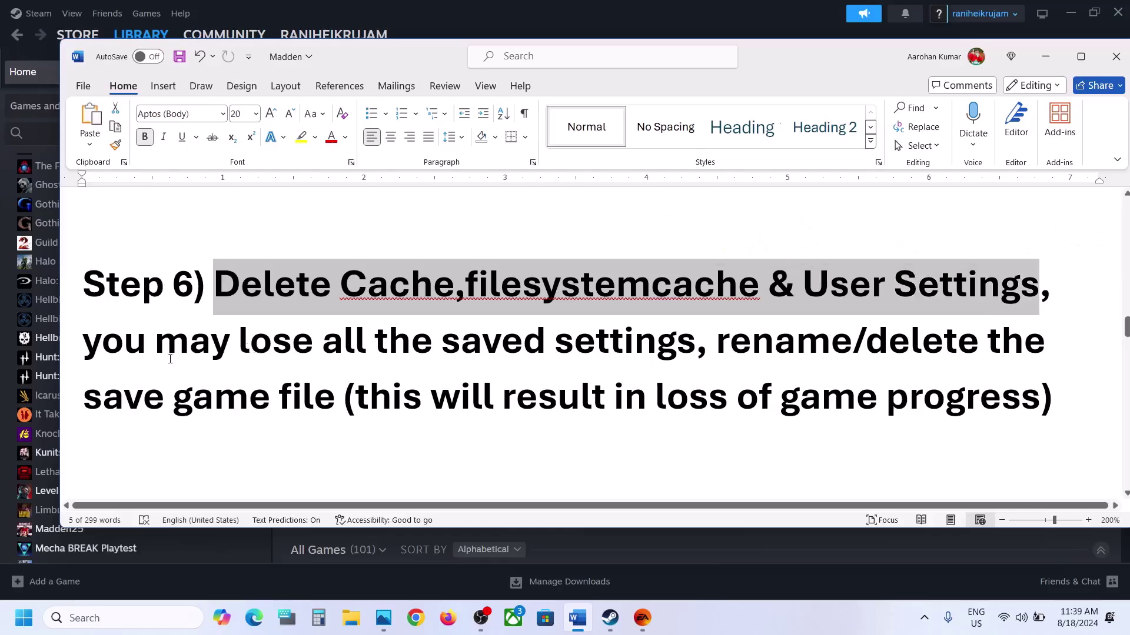
left_click_drag(108, 355, 612, 331)
left_click(349, 616)
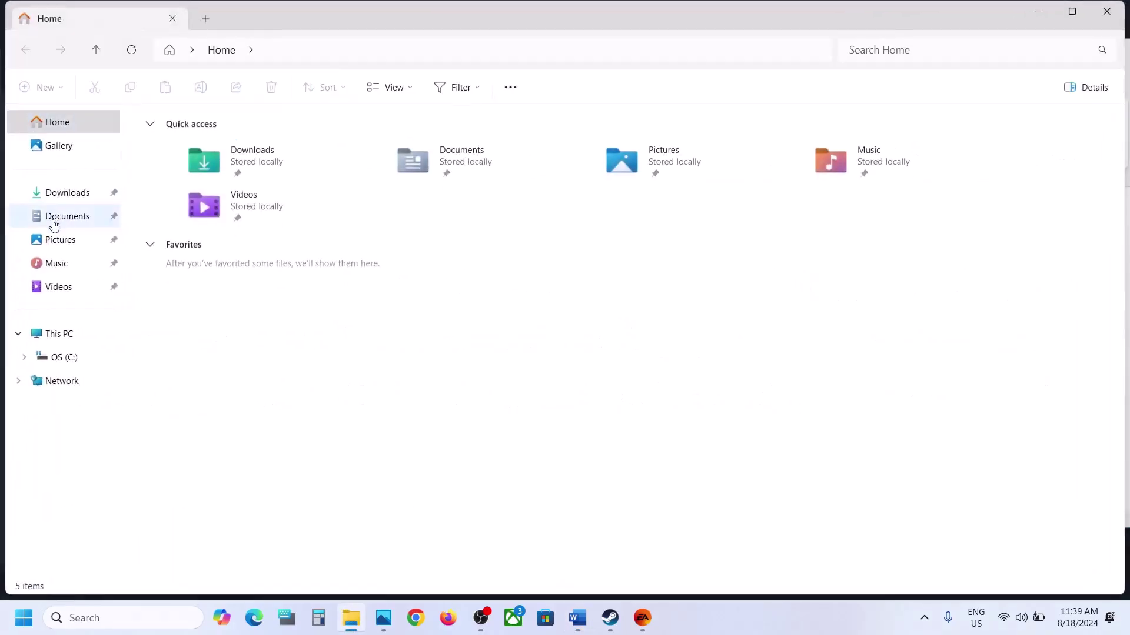
left_click(53, 221)
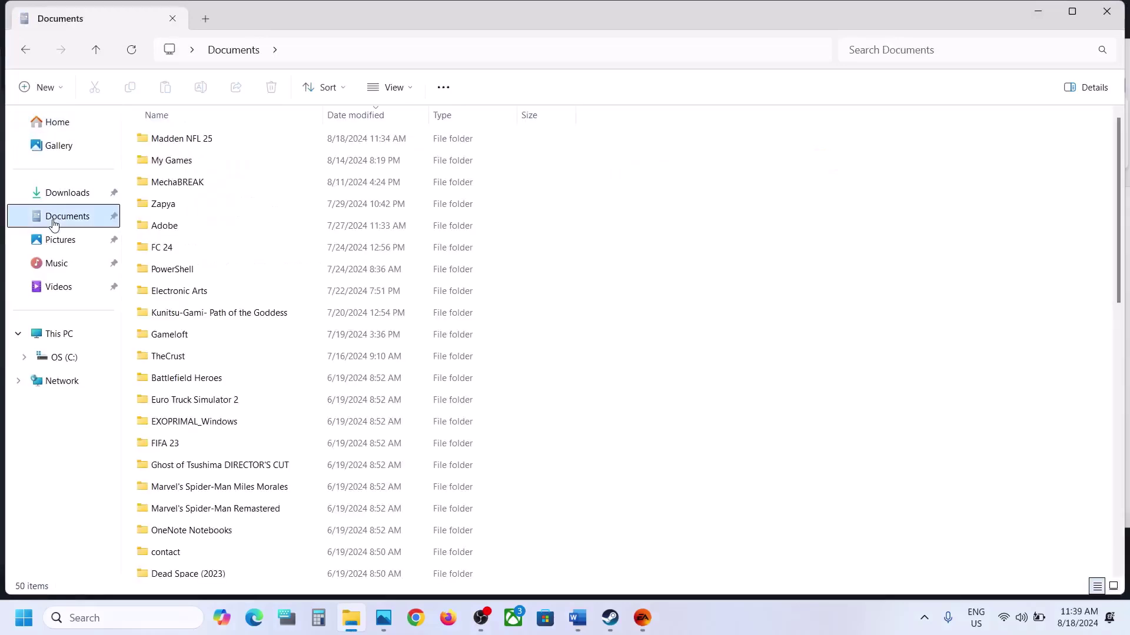
double_click(193, 140)
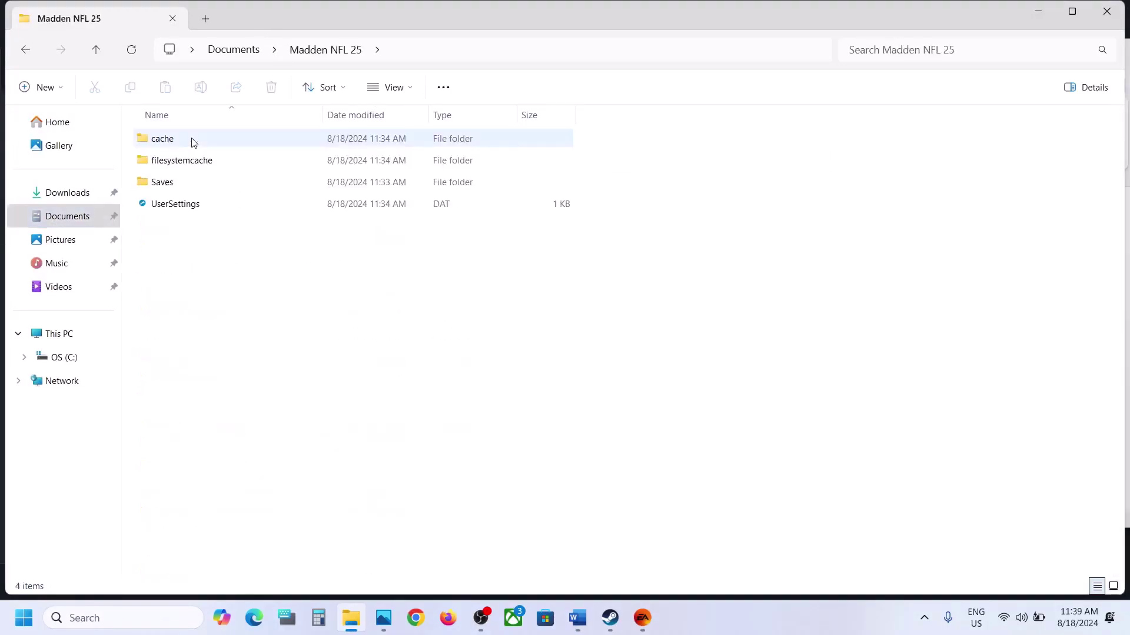
Step: Delete the cache, filesystemcache and UserSettings folders, then go back up to Documents
left_click(183, 144)
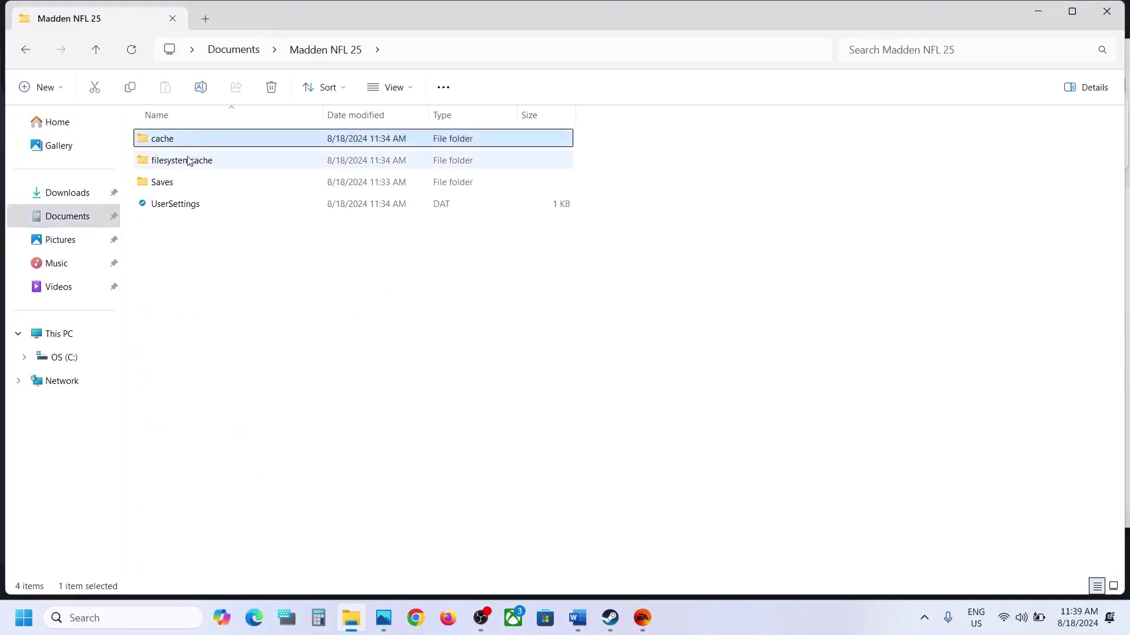
left_click(187, 161)
left_click(187, 161, "ctrl")
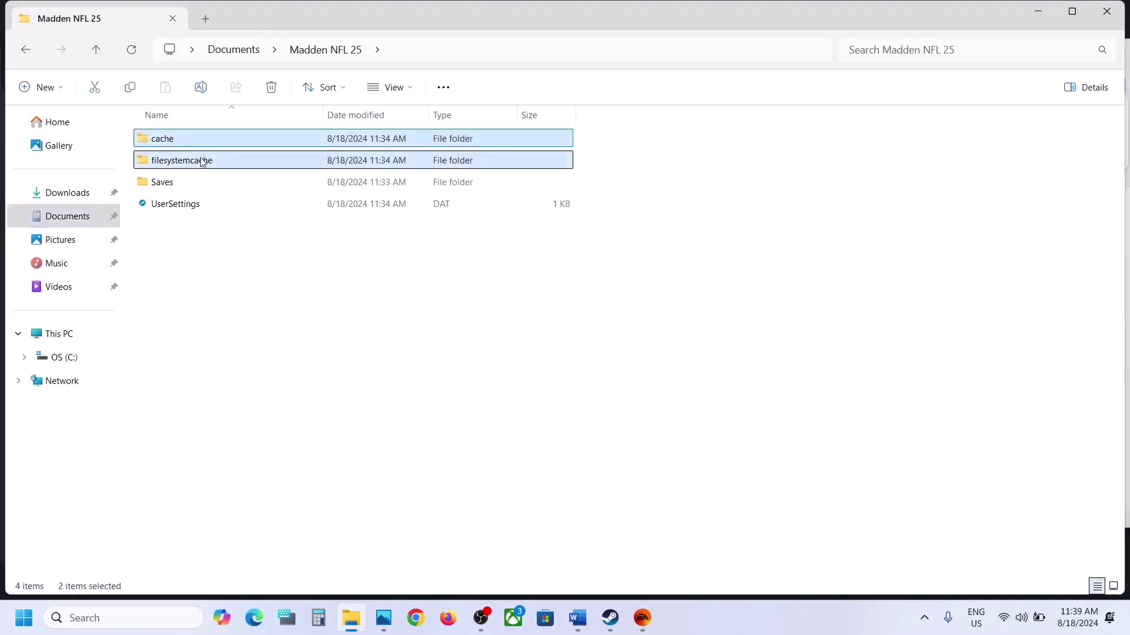
right_click(182, 209)
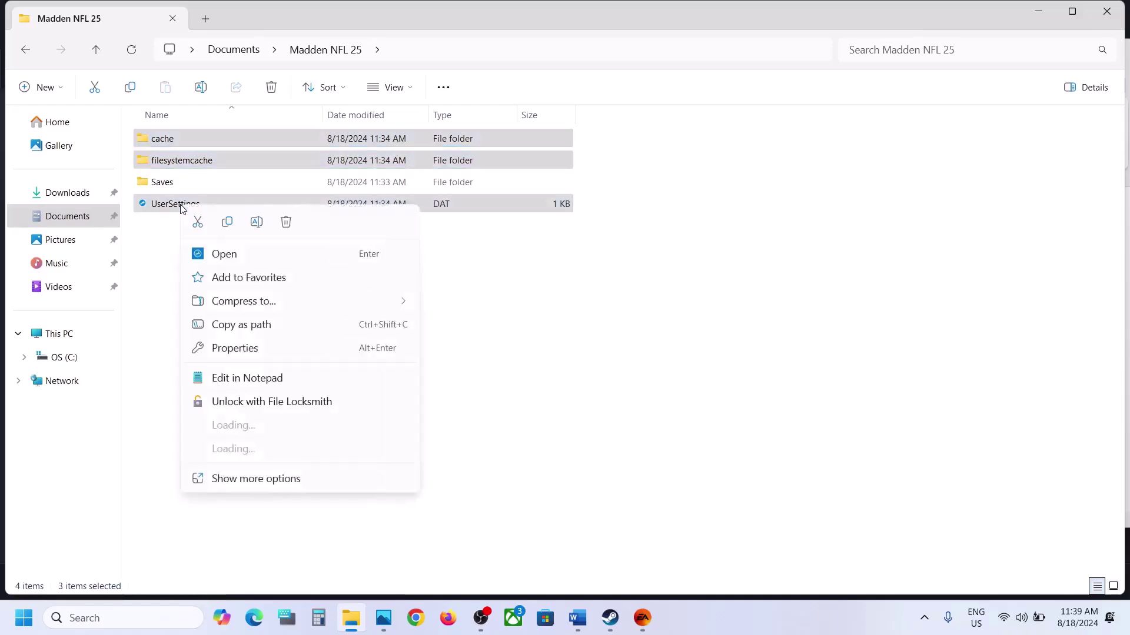
left_click(286, 223)
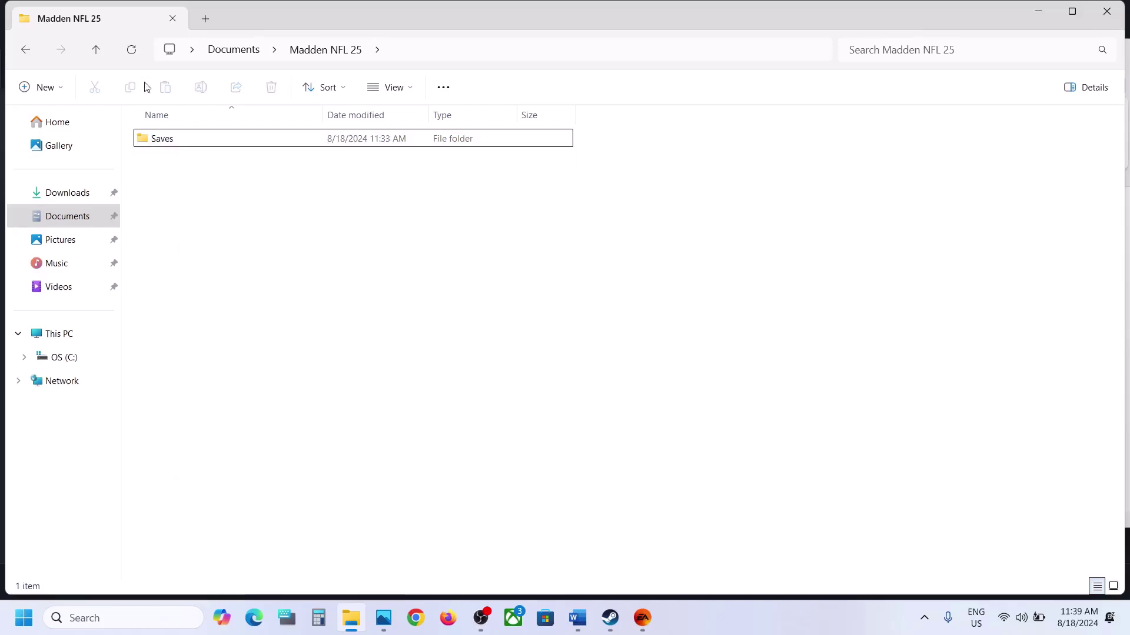
left_click(96, 52)
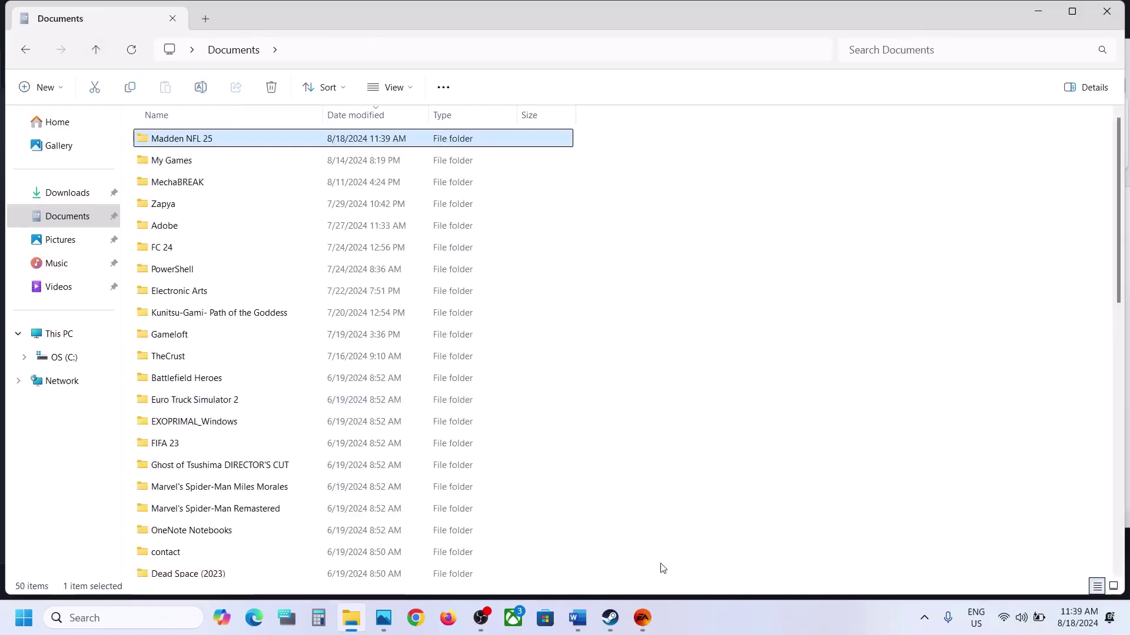
Step: Highlight the game-progress-loss warning in the Word notes, then clear the highlight
left_click(590, 616)
left_click_drag(718, 344, 1043, 396)
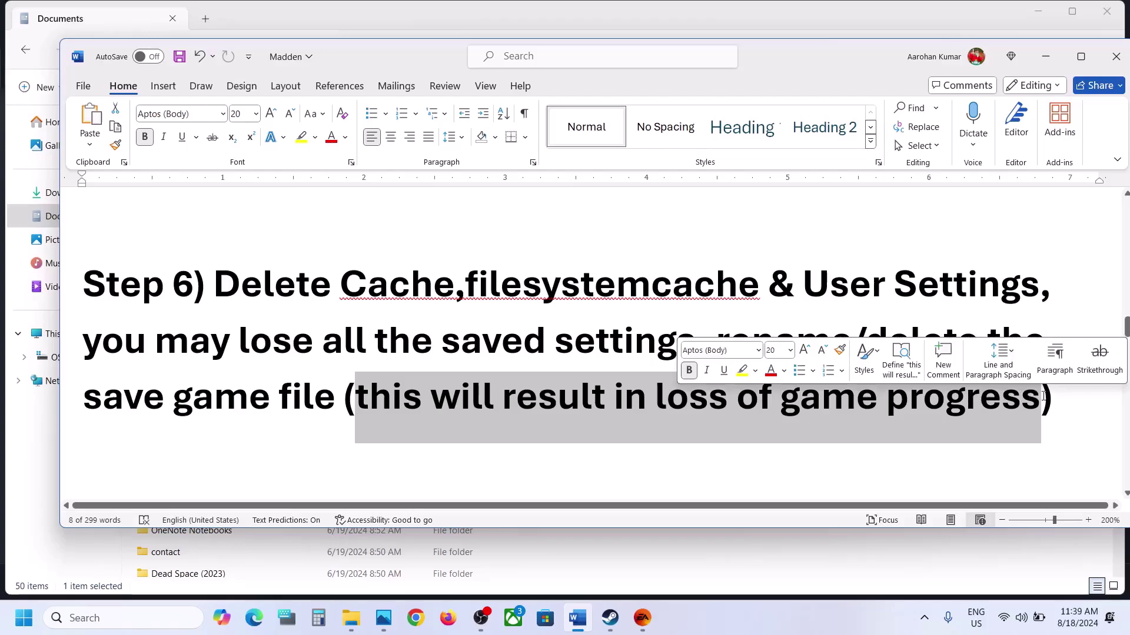
left_click(545, 340)
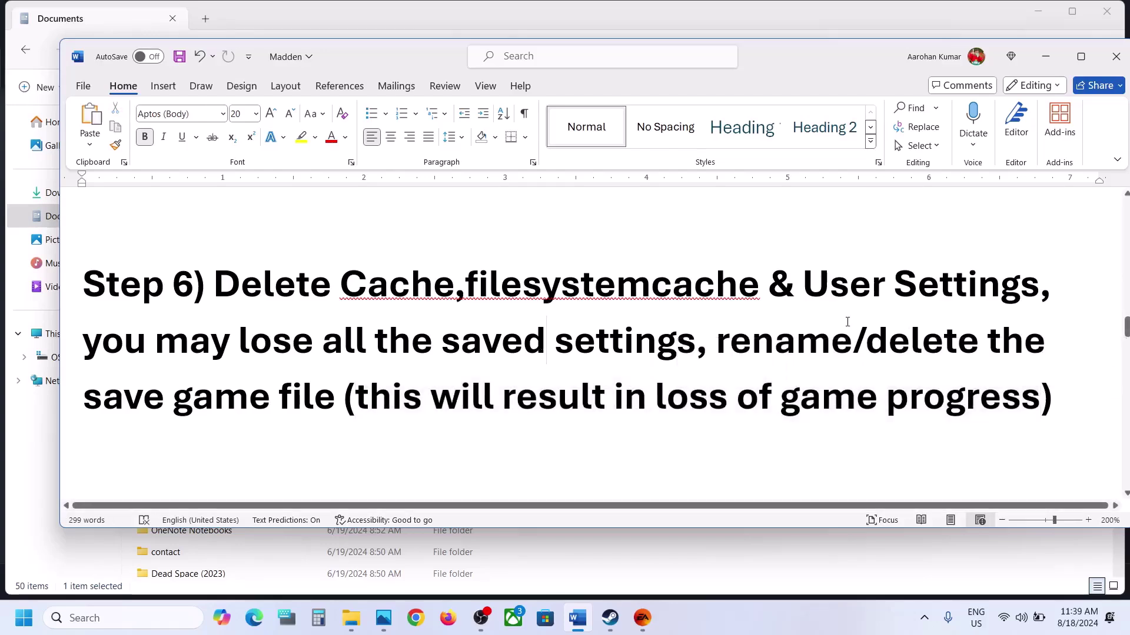
Step: Copy the Madden NFL 25 folder, try pasting it into Documents, and cancel the paste
left_click(351, 618)
right_click(203, 145)
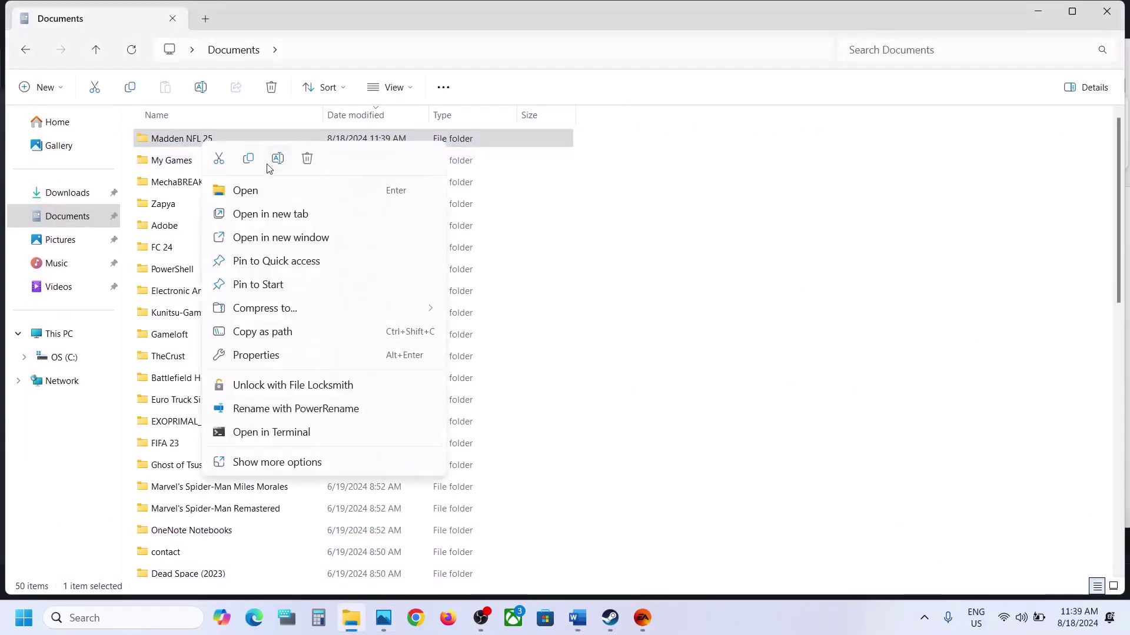
left_click(248, 164)
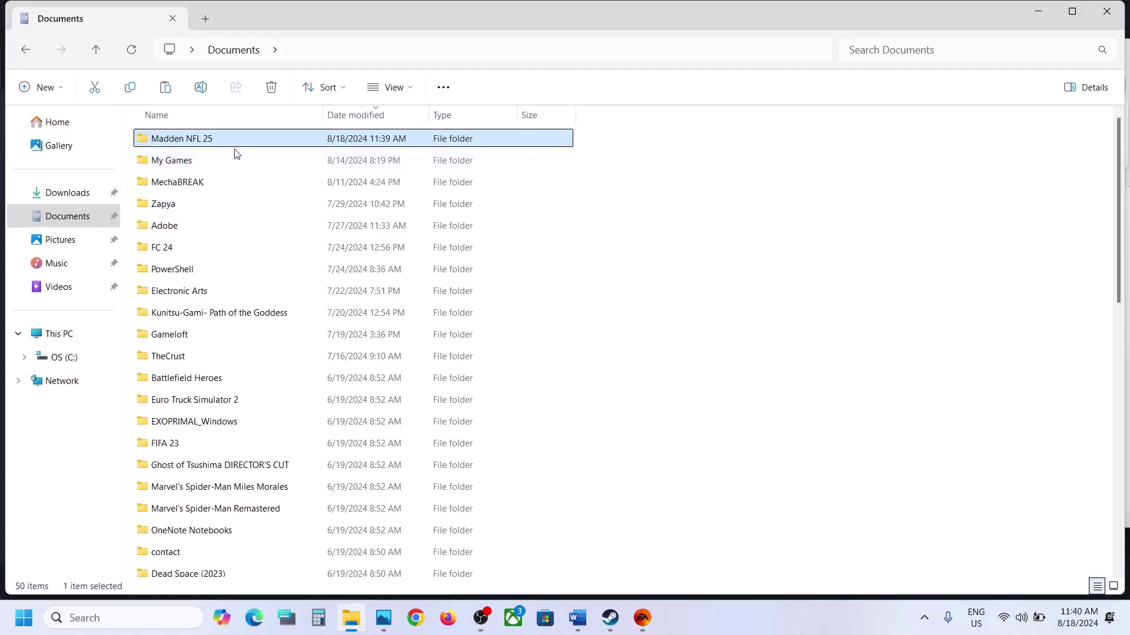
mouse_move(223, 147)
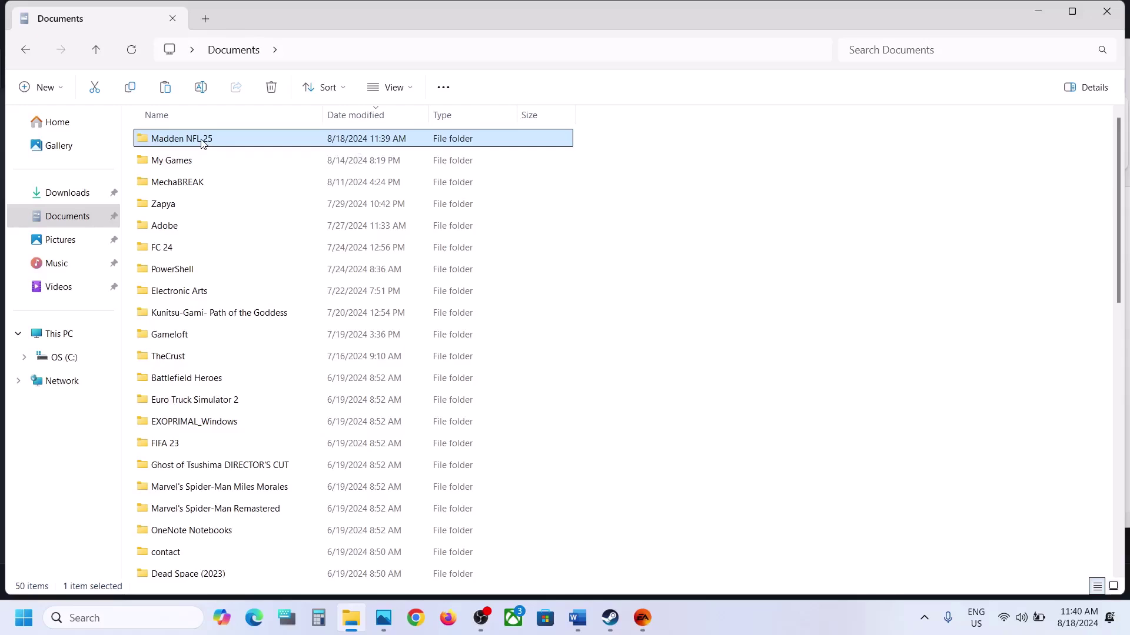
left_click(202, 140)
right_click(202, 140)
left_click(260, 140)
right_click(257, 137)
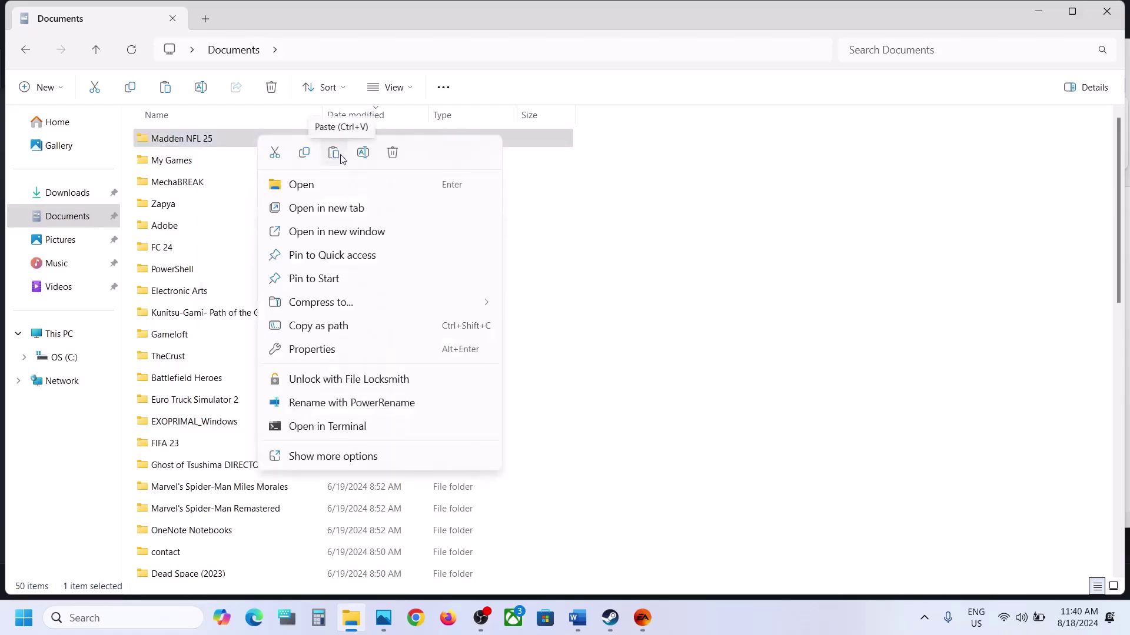
left_click(338, 154)
left_click(422, 240)
Step: Rename the Madden NFL 25 folder to 'Madden NFL 25.OLD'
right_click(236, 145)
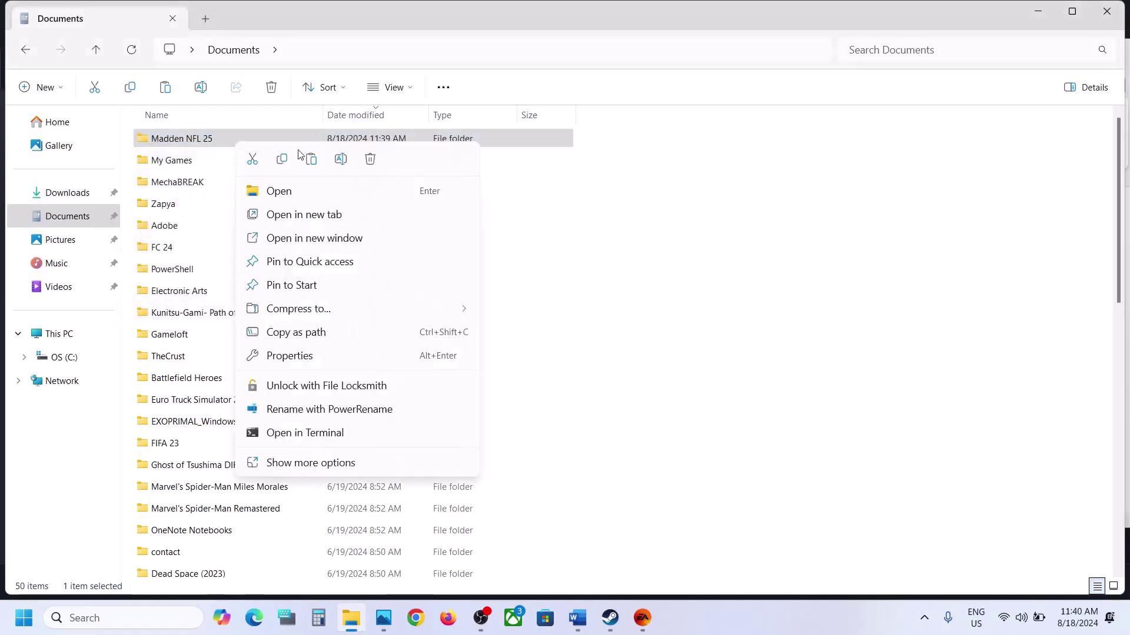
left_click(340, 159)
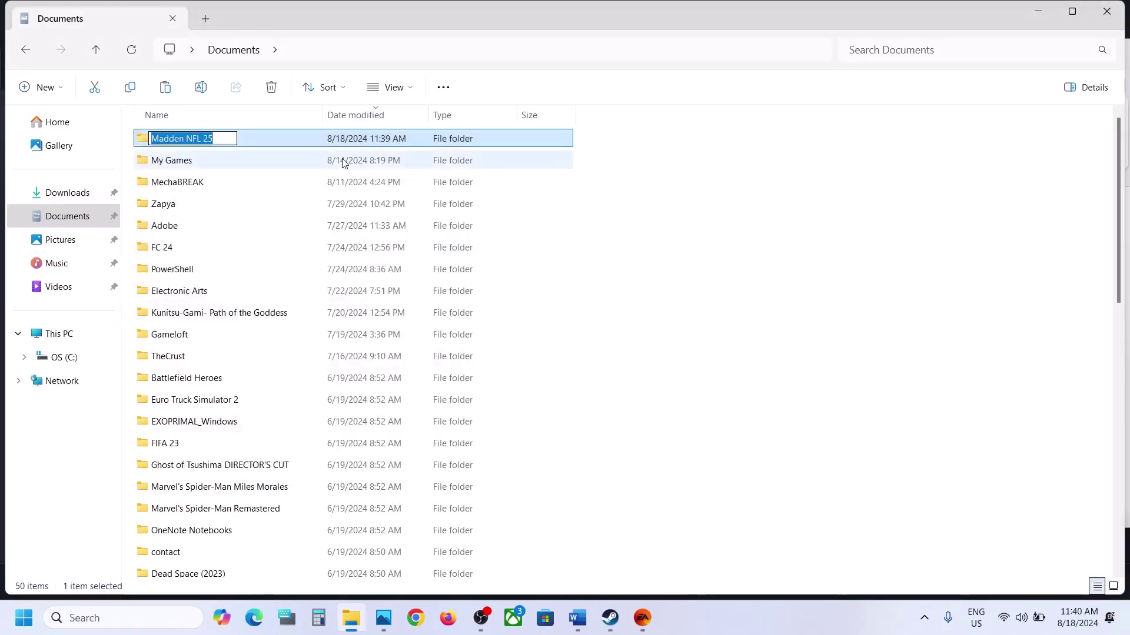
left_click(227, 140)
type(".OLD")
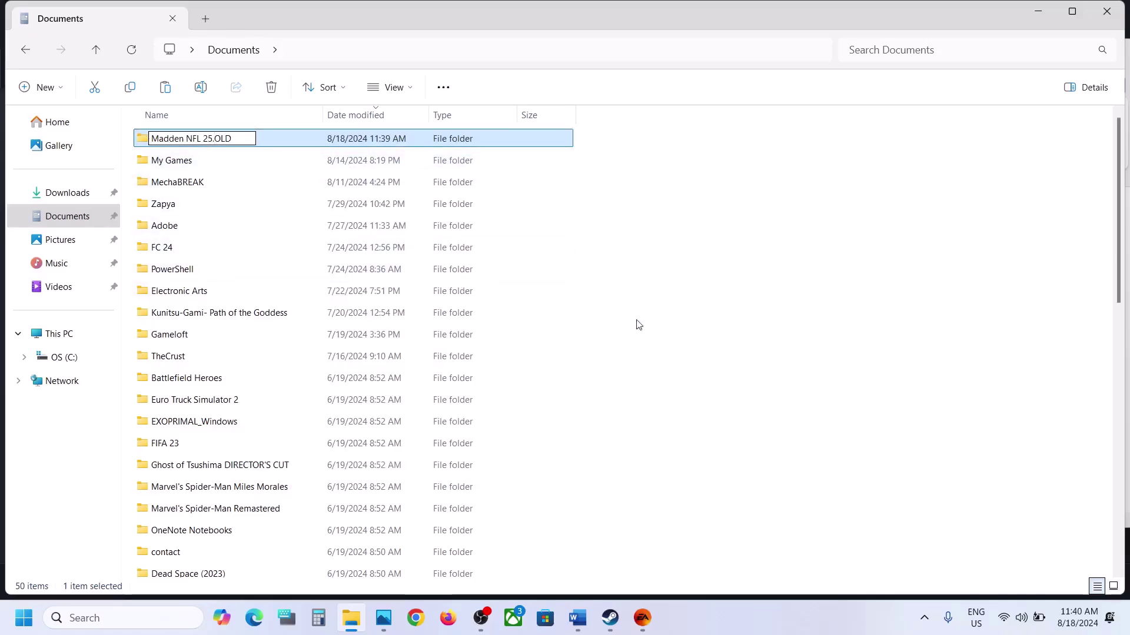
left_click(665, 340)
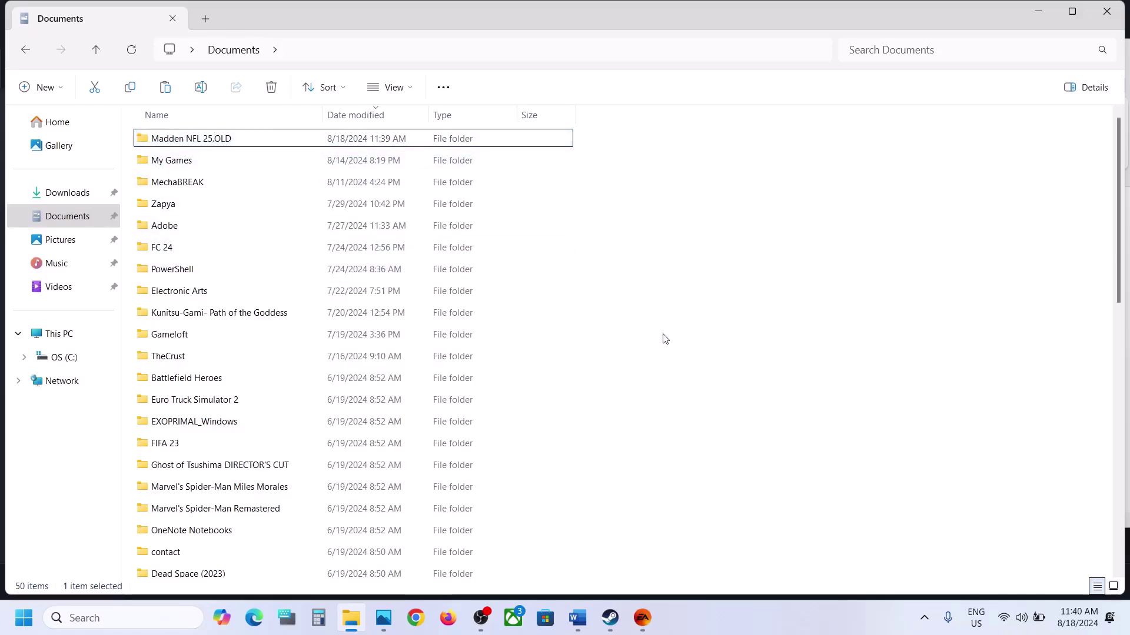
Step: Delete the Madden NFL 25.OLD folder
right_click(225, 140)
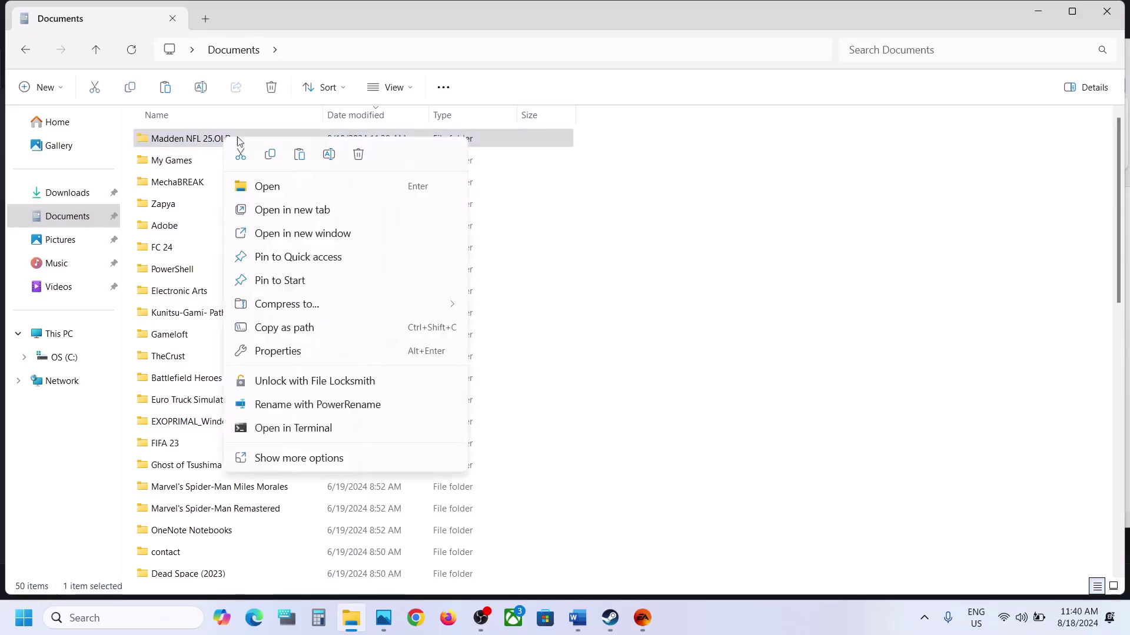
left_click(360, 155)
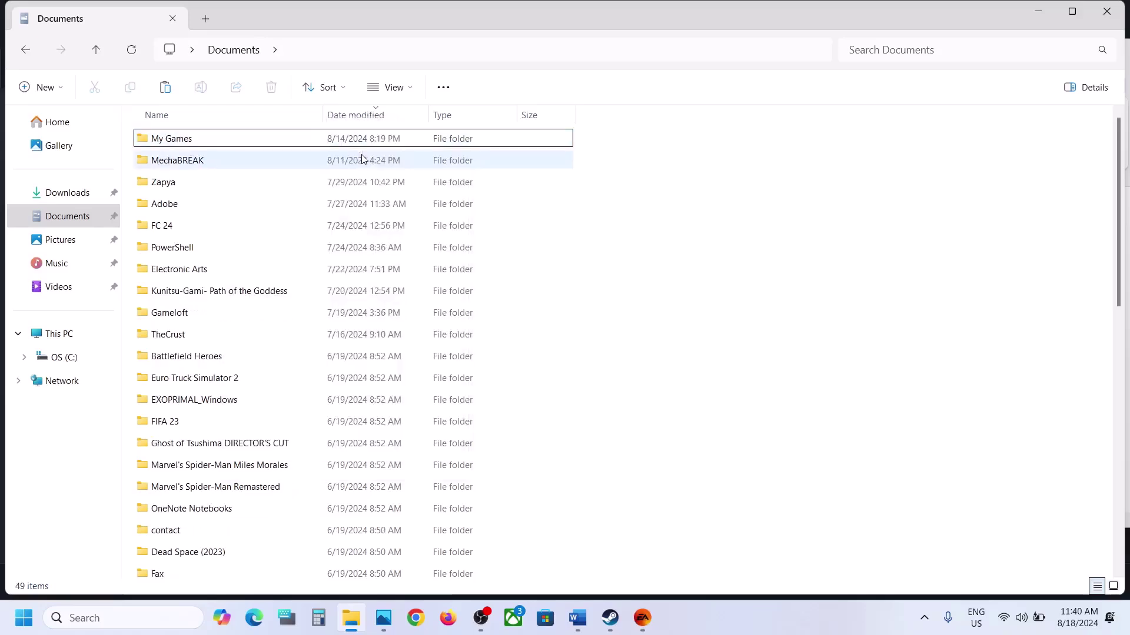
left_click(585, 627)
Step: Highlight Step 7's clean graphics driver installation phrase and the NVIDIA and AMD driver links
scroll(430, 395, "down", 3)
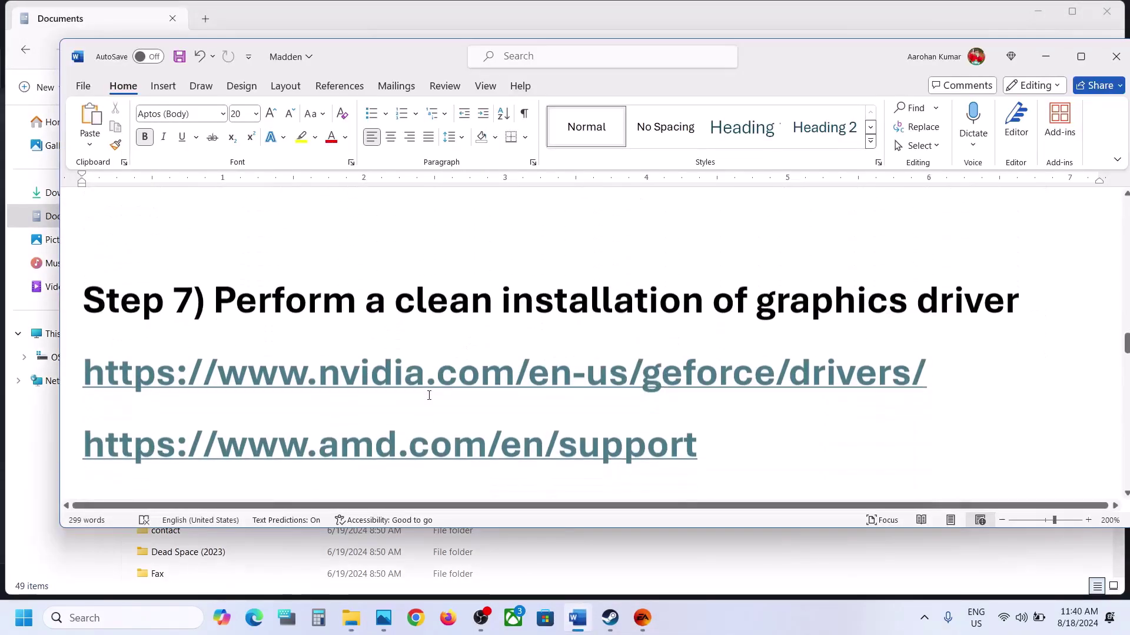
left_click_drag(217, 303, 885, 277)
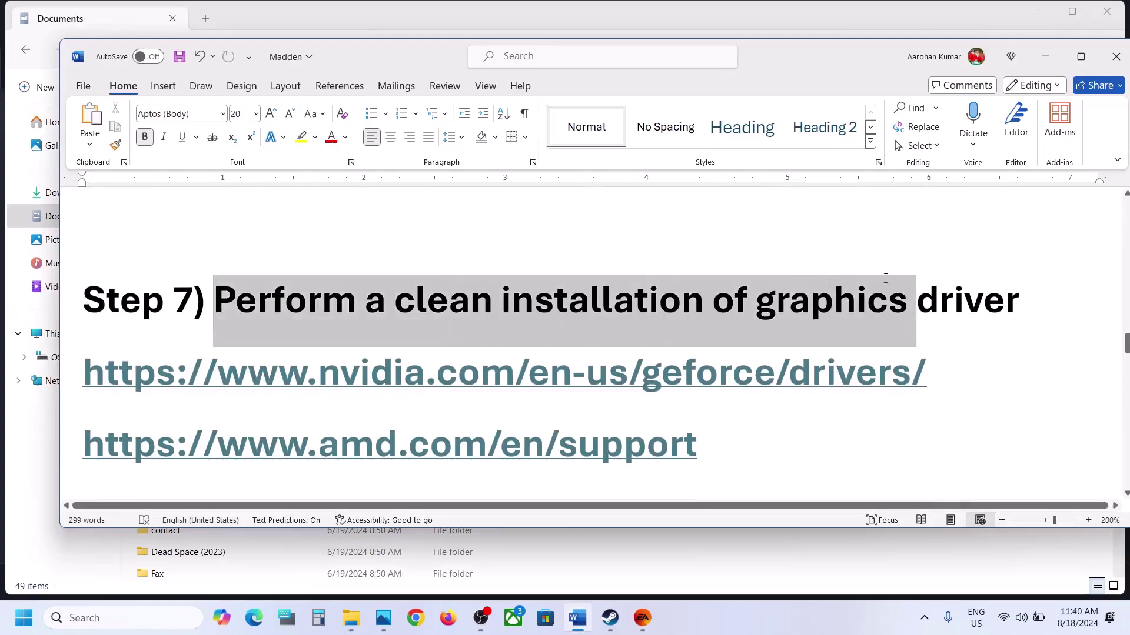
left_click_drag(319, 376, 693, 377)
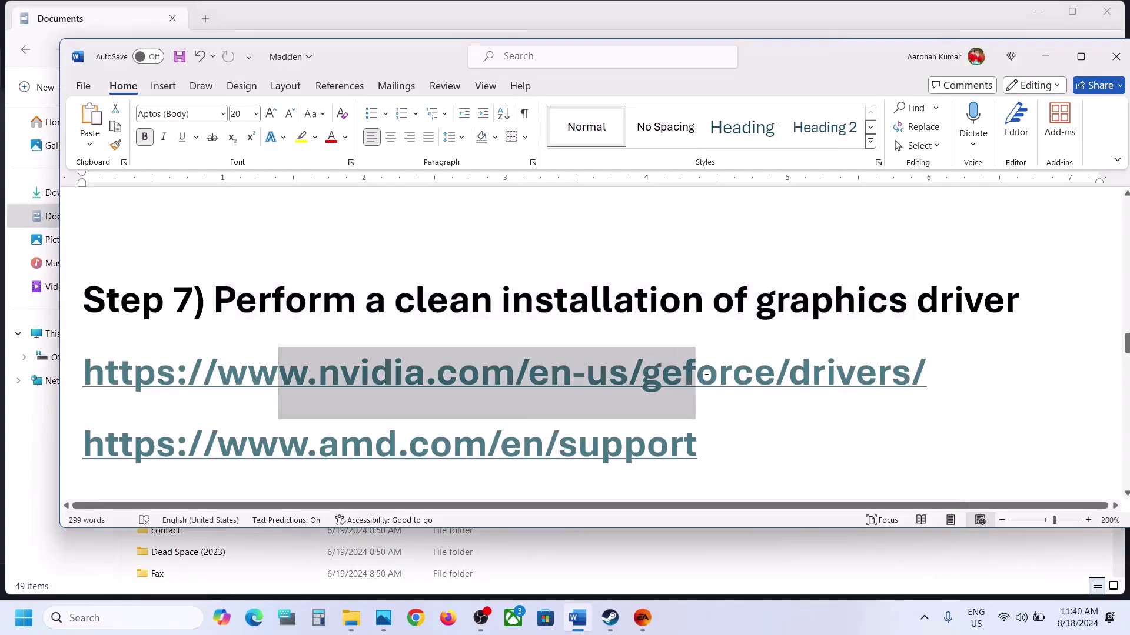
left_click_drag(318, 444, 648, 443)
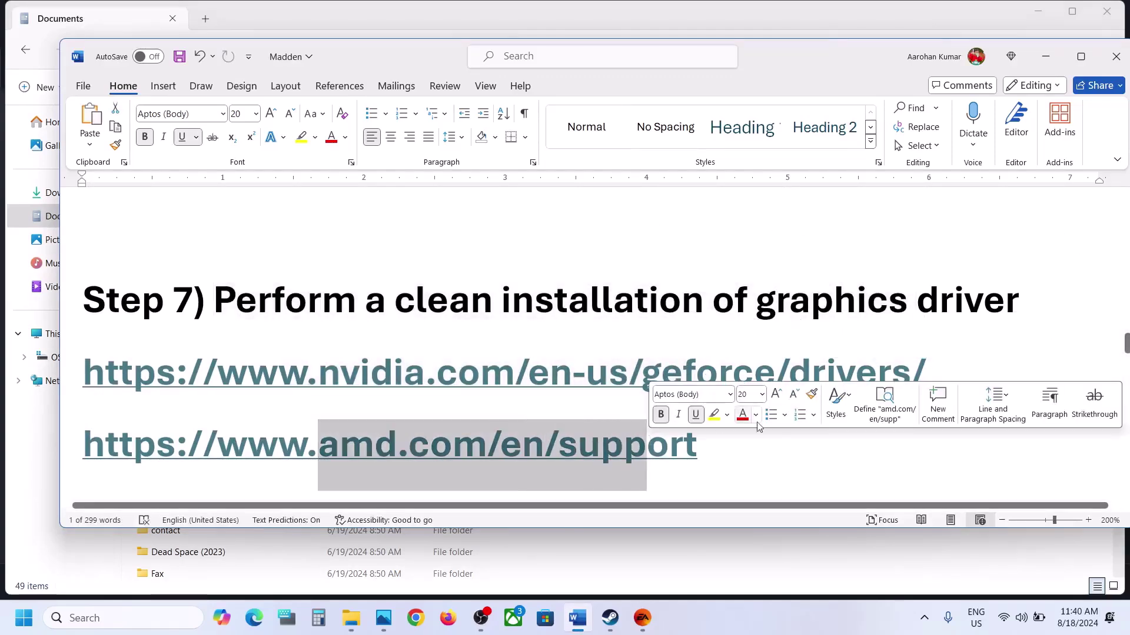
left_click(642, 631)
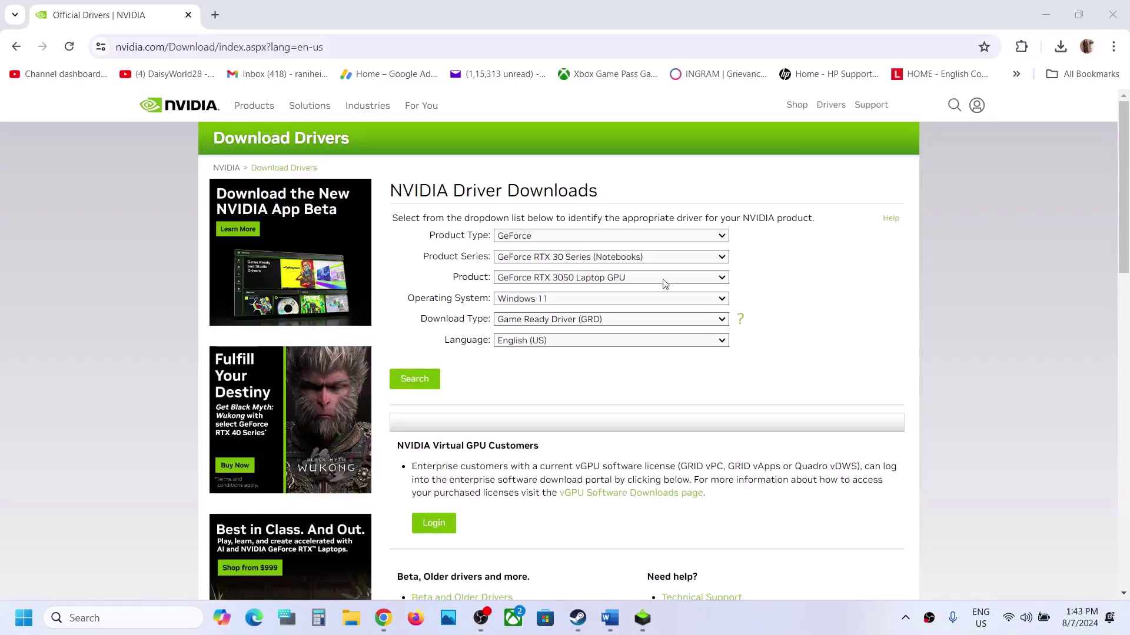
Step: Set the NVIDIA driver form to GeForce, RTX 30 Series (Notebooks), RTX 3050 Laptop GPU, Windows 11
left_click(539, 236)
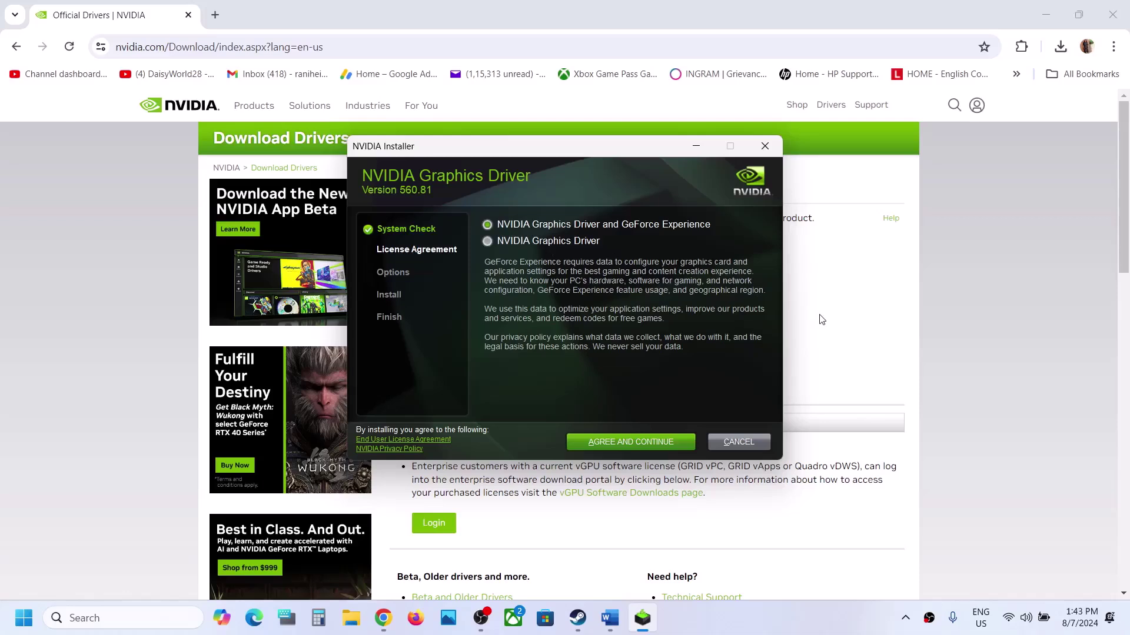
left_click(822, 319)
left_click(558, 237)
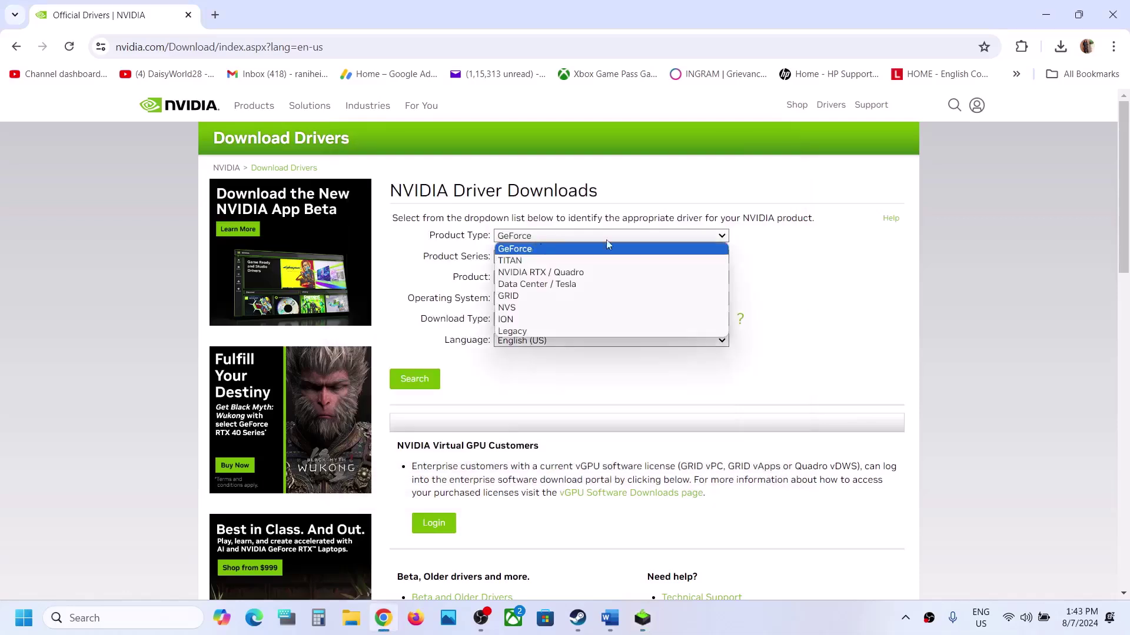
left_click(829, 278)
left_click(626, 258)
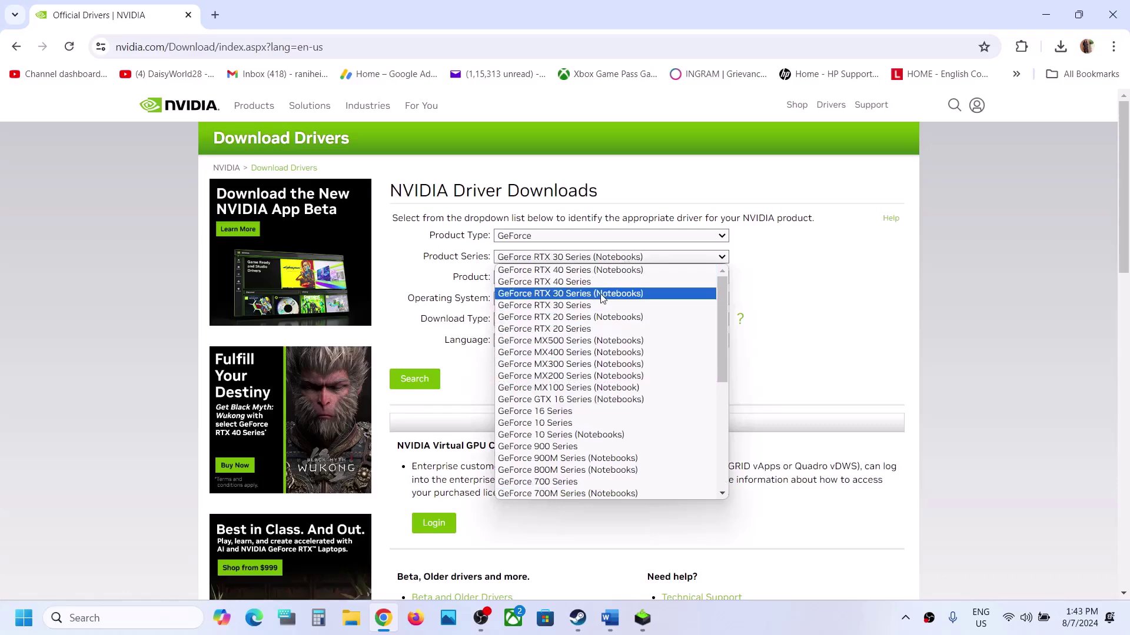
left_click(603, 294)
left_click(610, 282)
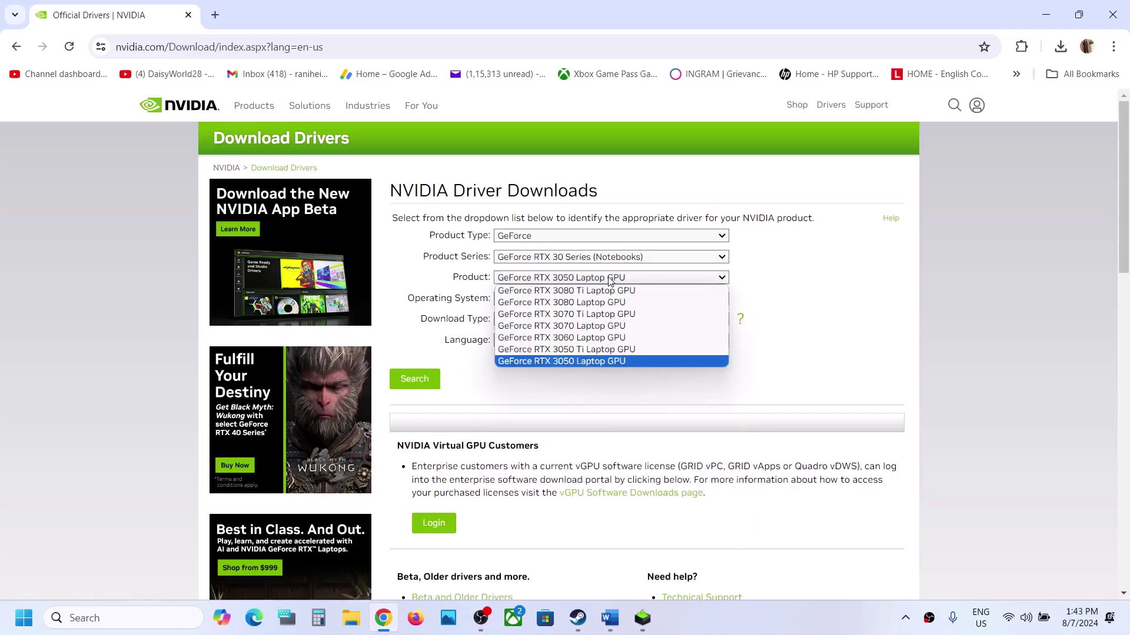
left_click(599, 367)
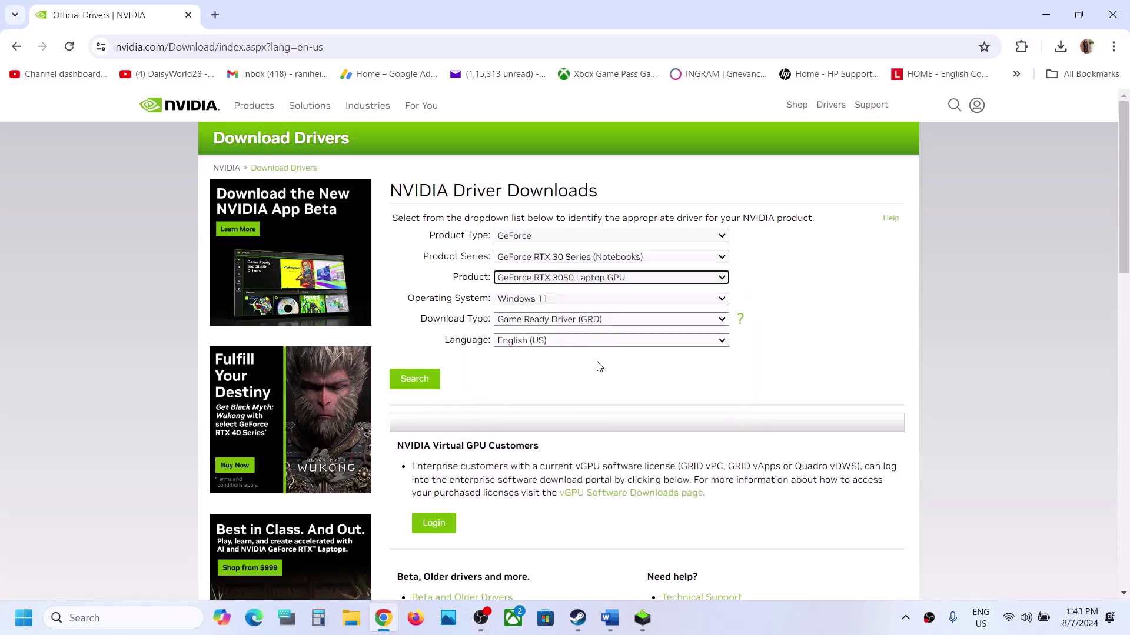
left_click(551, 300)
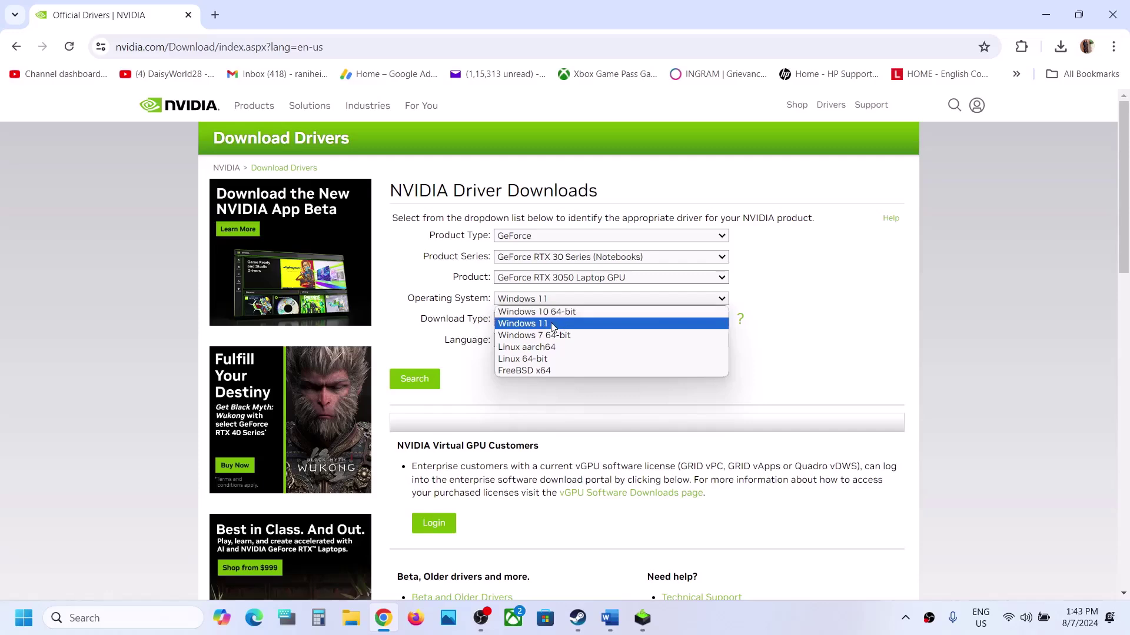
left_click(553, 324)
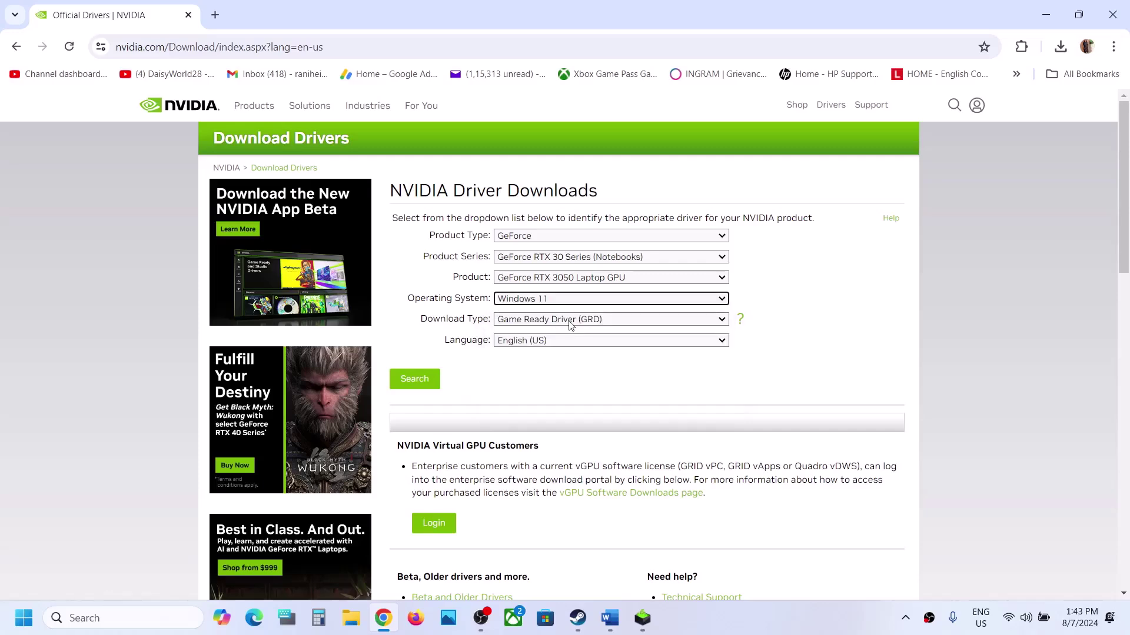
Step: Search for and download Game Ready Driver 560.81, then bring the NVIDIA installer forward
left_click(429, 380)
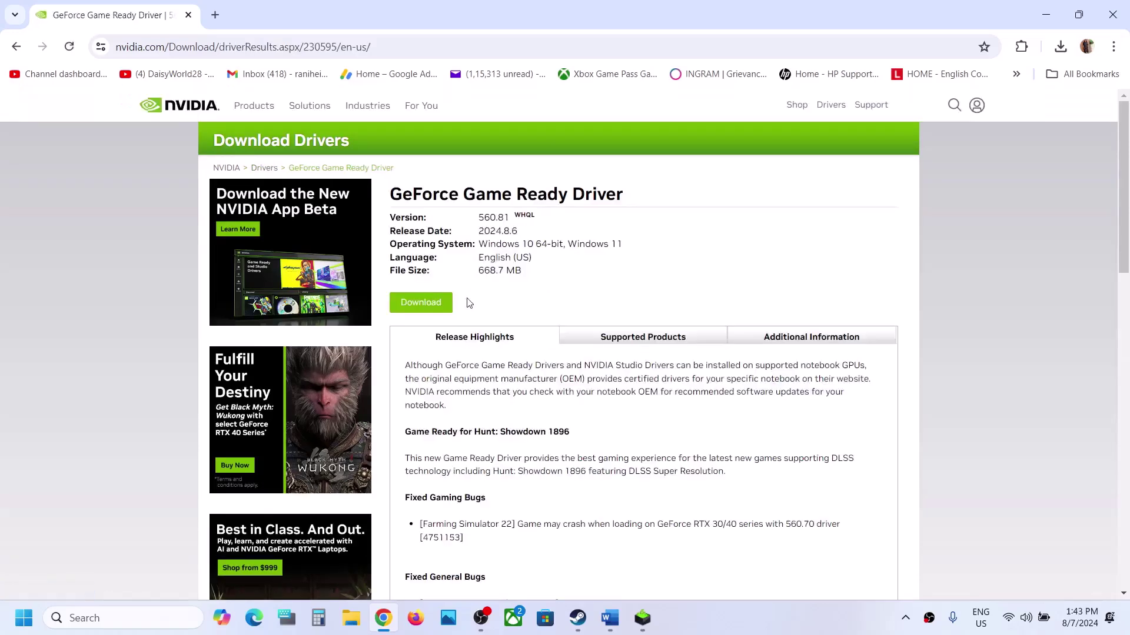
left_click(423, 304)
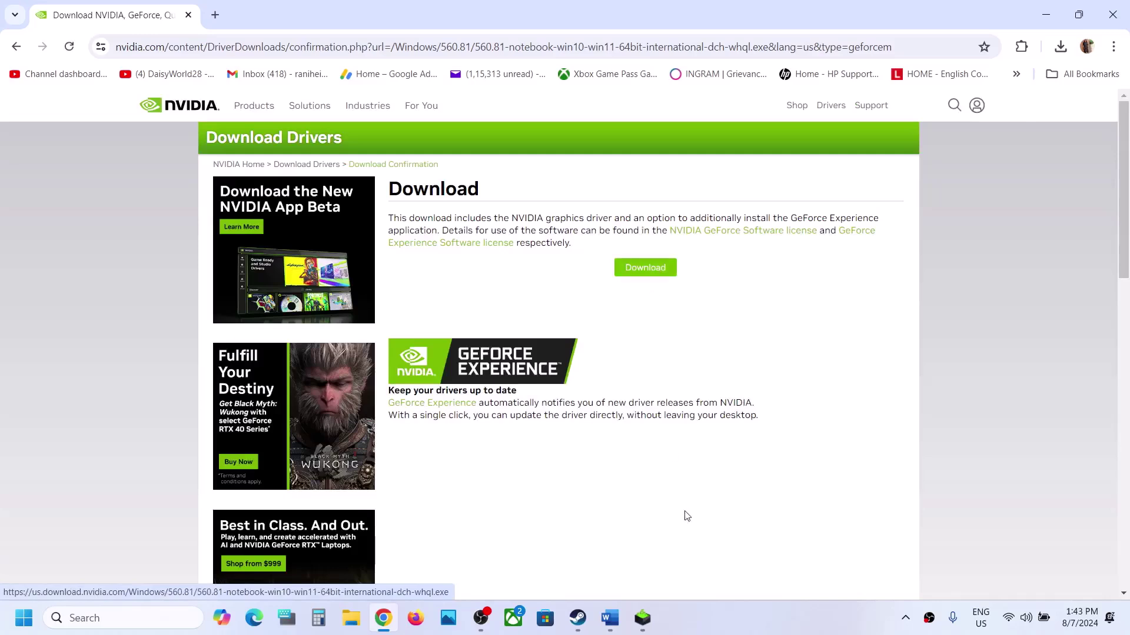
left_click(643, 603)
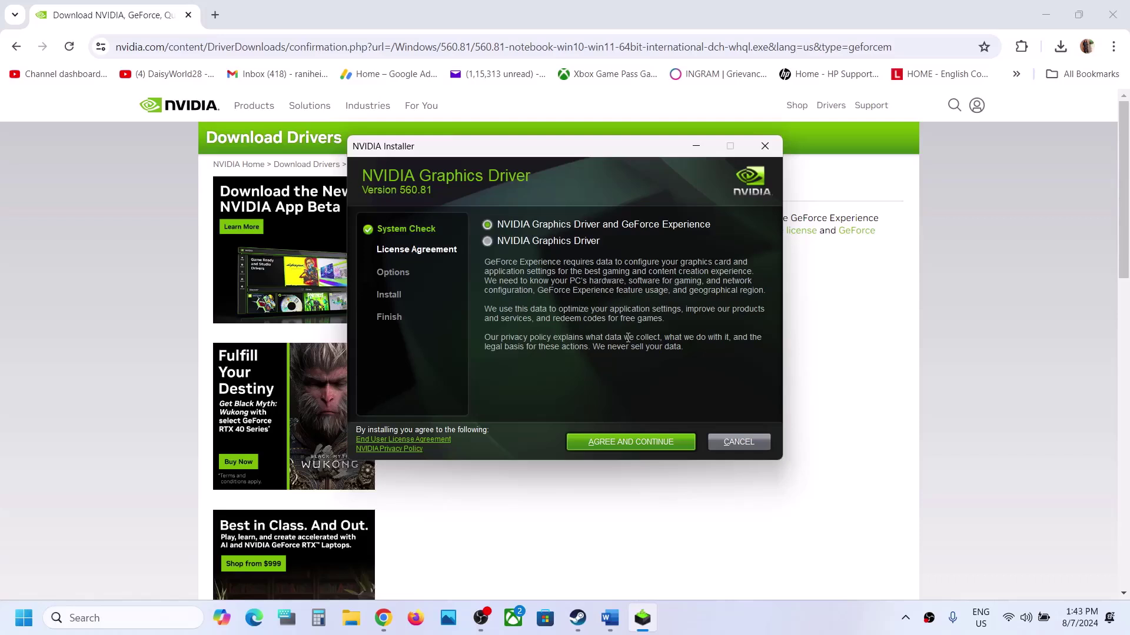
Step: Accept the NVIDIA license and run a custom clean installation of driver 560.81
left_click(640, 442)
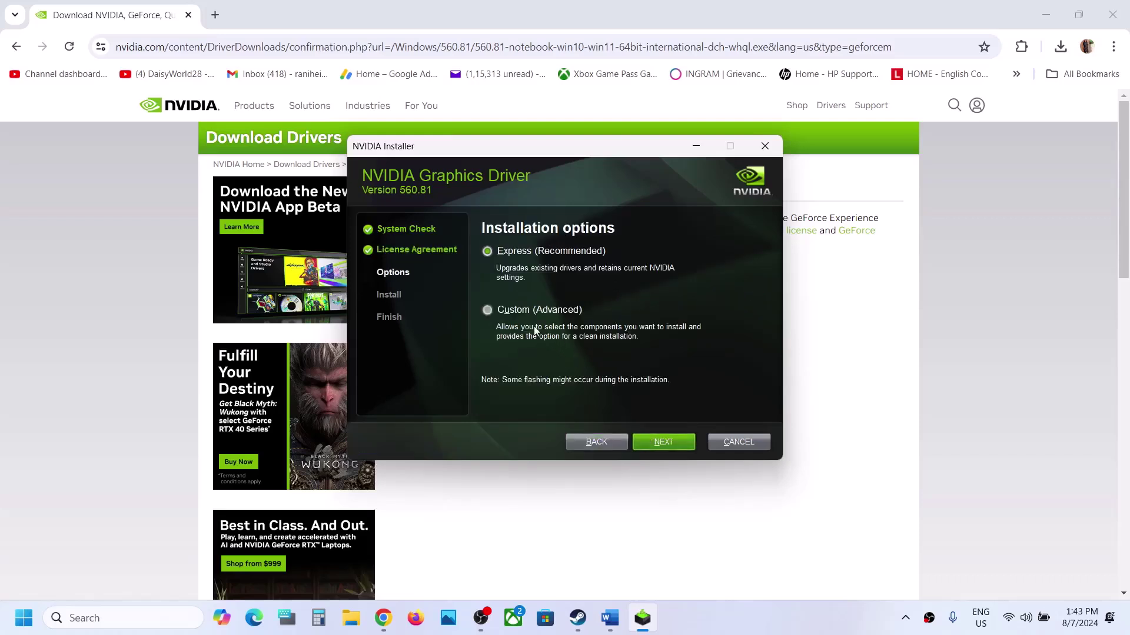
left_click(523, 310)
left_click(661, 441)
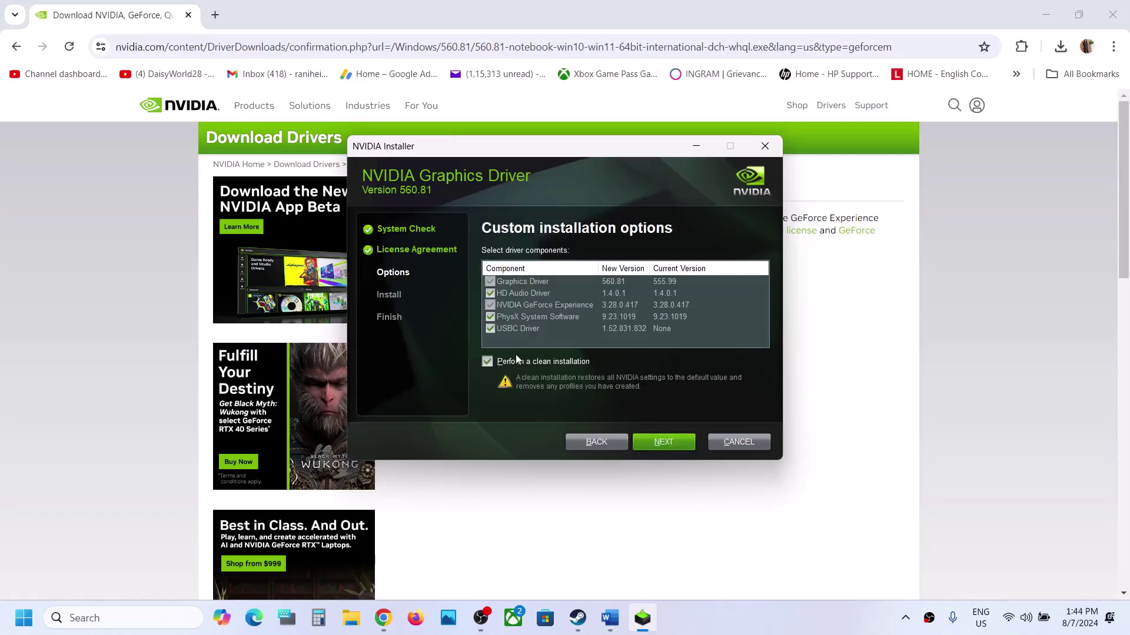
left_click(670, 444)
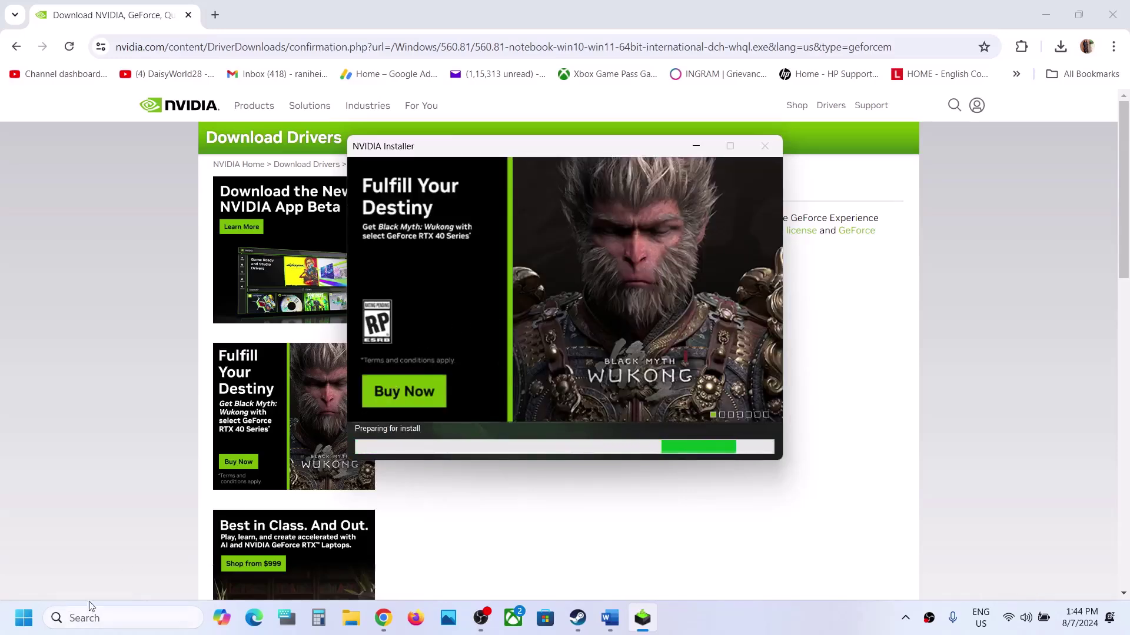
Step: Check the Start menu's power options without restarting, then dismiss them
key("super")
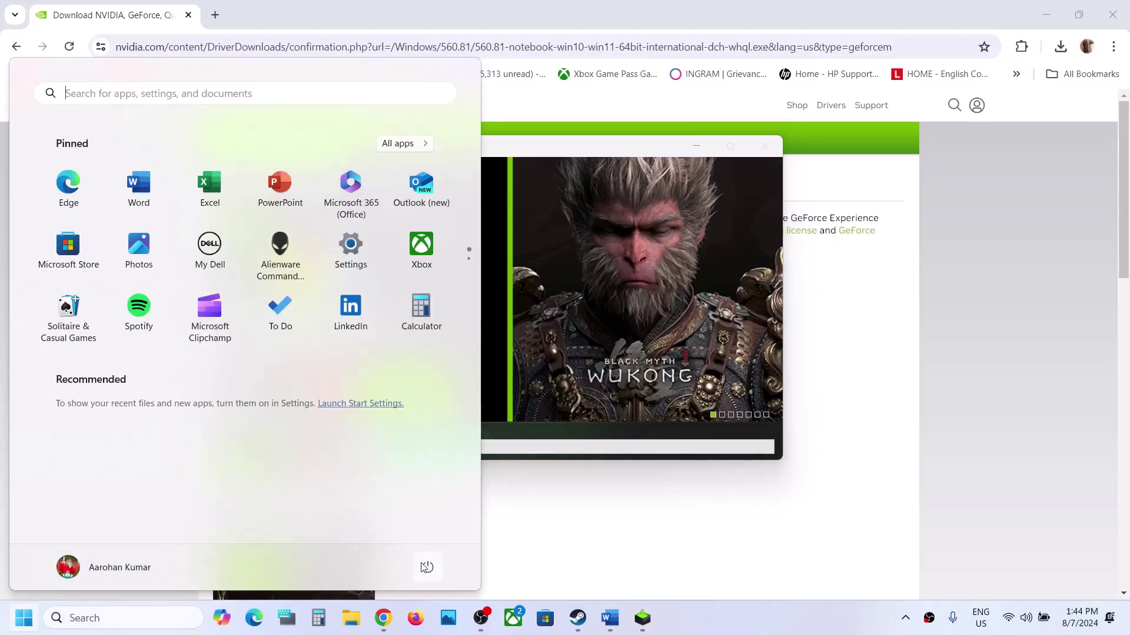
left_click(426, 566)
key("Escape")
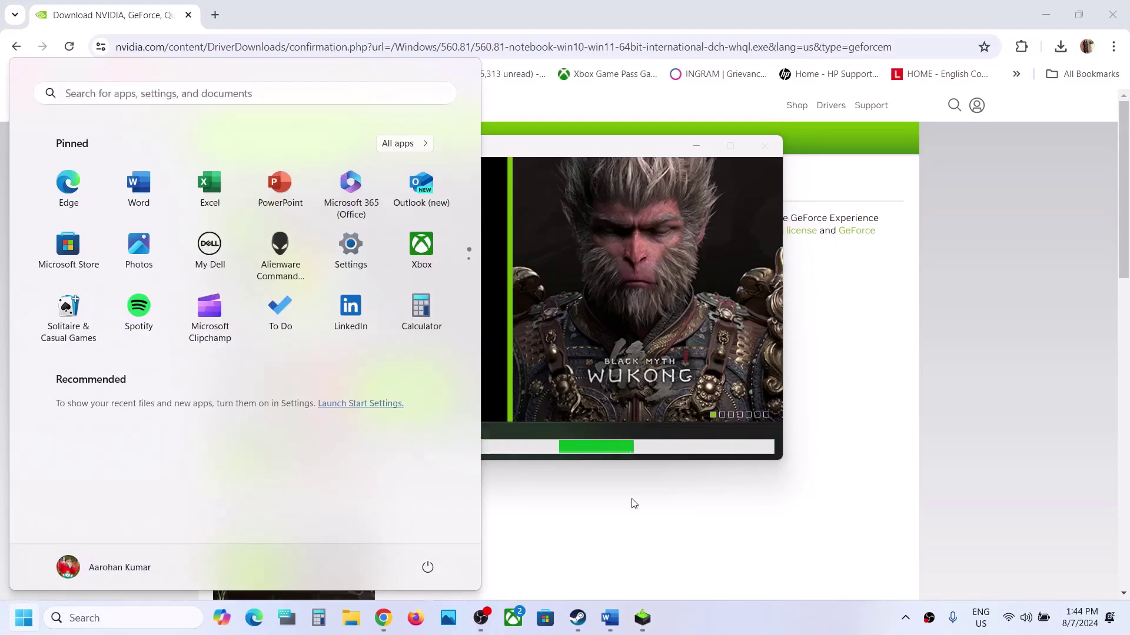
left_click(683, 337)
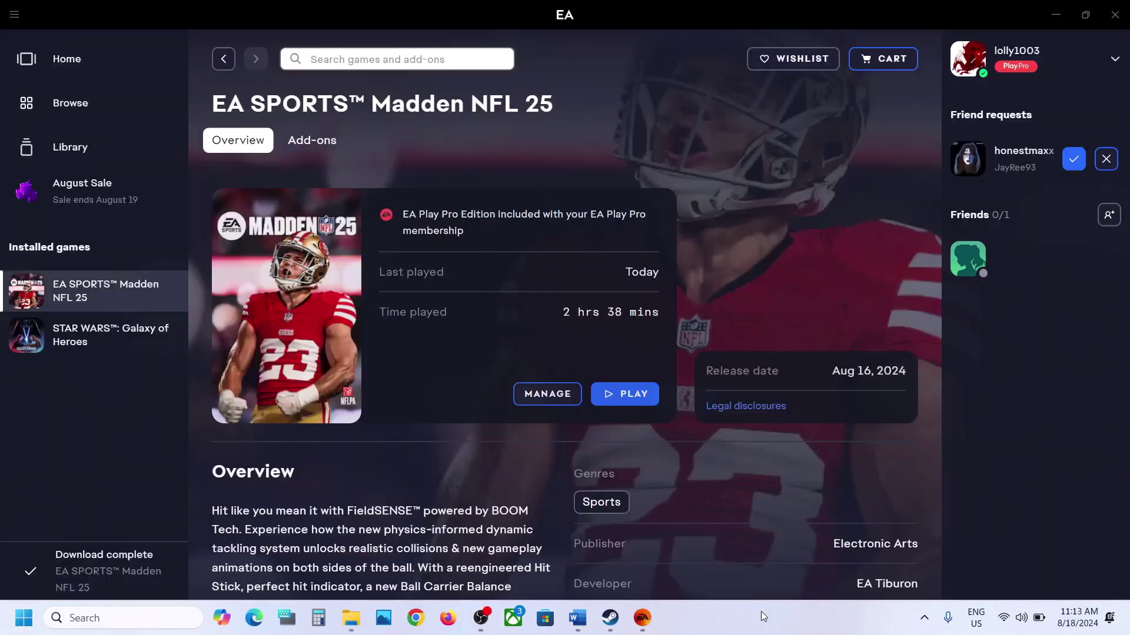
Step: Review Step 8 in the Word notes about running the game on the dedicated graphics card
left_click(577, 618)
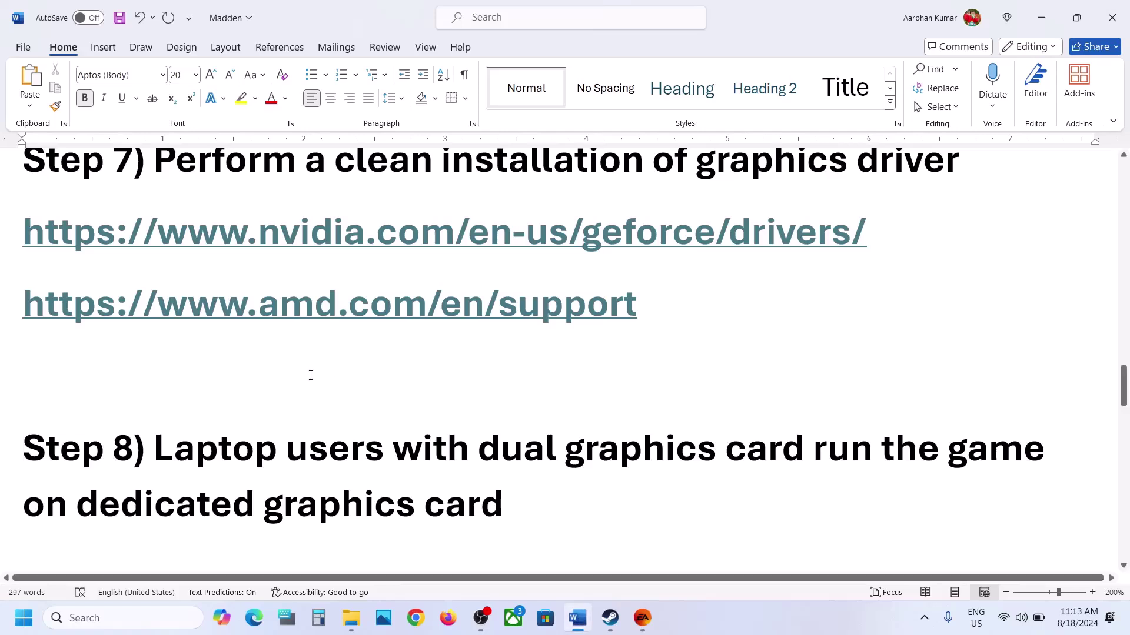
scroll(311, 375, "down", 1)
left_click_drag(162, 439, 503, 497)
left_click(466, 494)
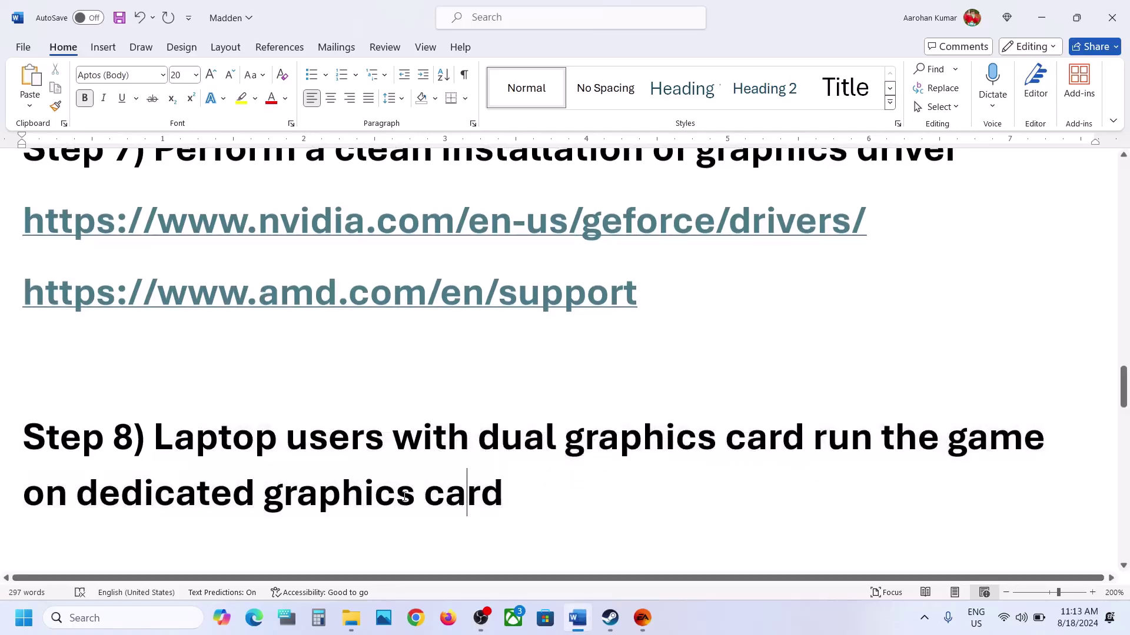
double_click(343, 496)
Step: Search Windows for 'graphics' and open the Graphics settings page
left_click(97, 622)
type("graphics")
left_click(134, 169)
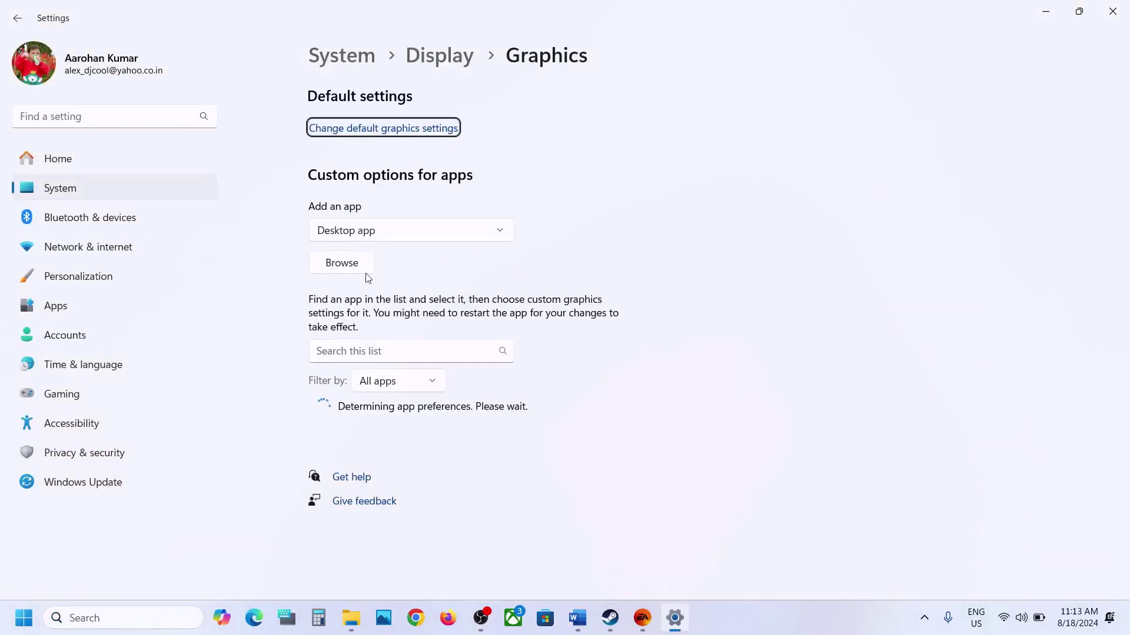
Step: Add C:\Program Files\EA Games\Madden NFL 25\Madden25.exe to the Graphics app list
left_click(351, 265)
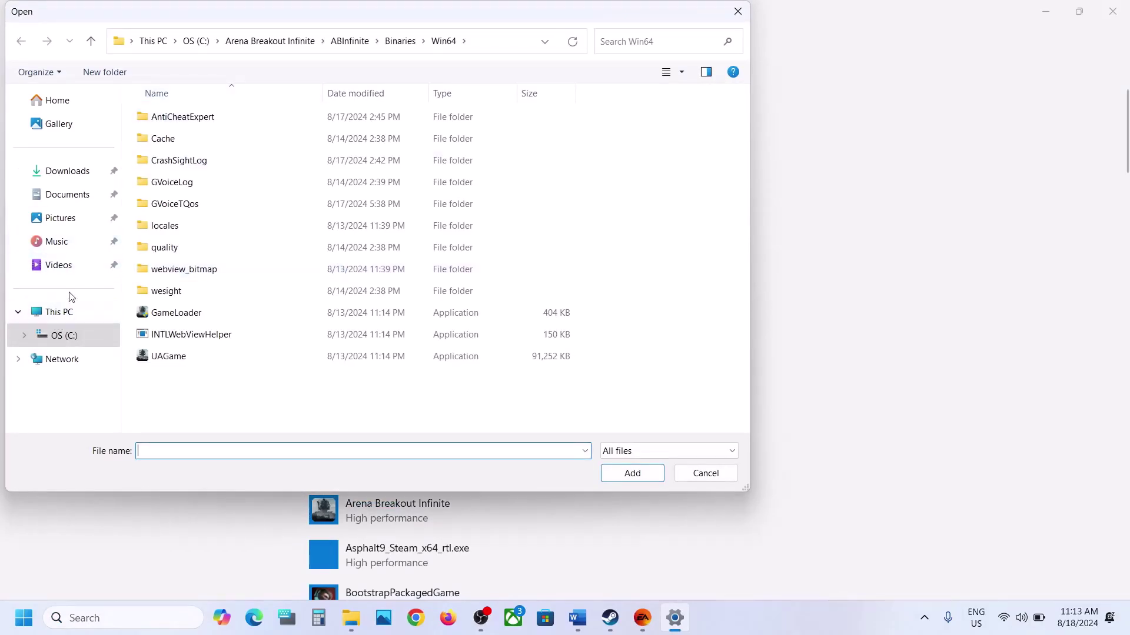
left_click(64, 315)
double_click(215, 145)
scroll(212, 310, "down", 2)
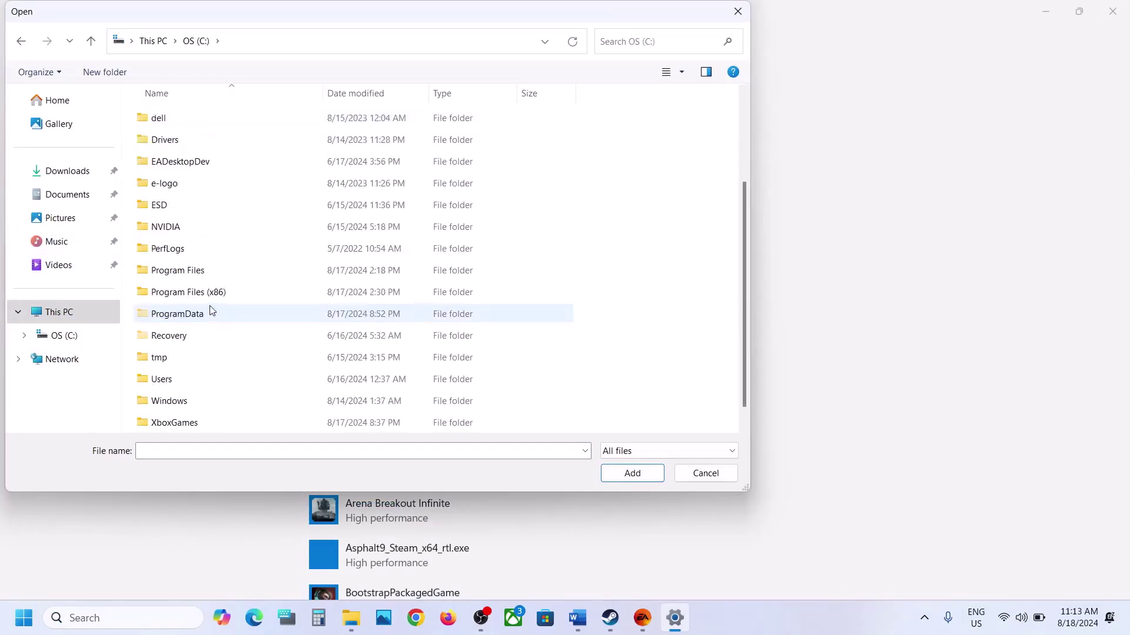
double_click(179, 275)
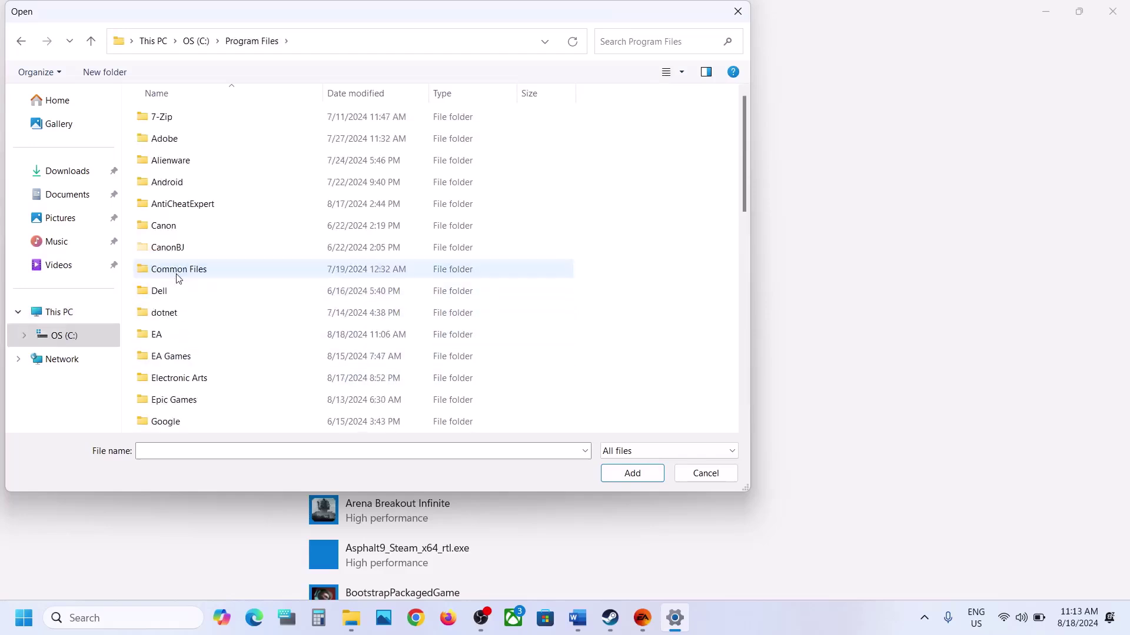
scroll(176, 274, "down", 2)
double_click(177, 227)
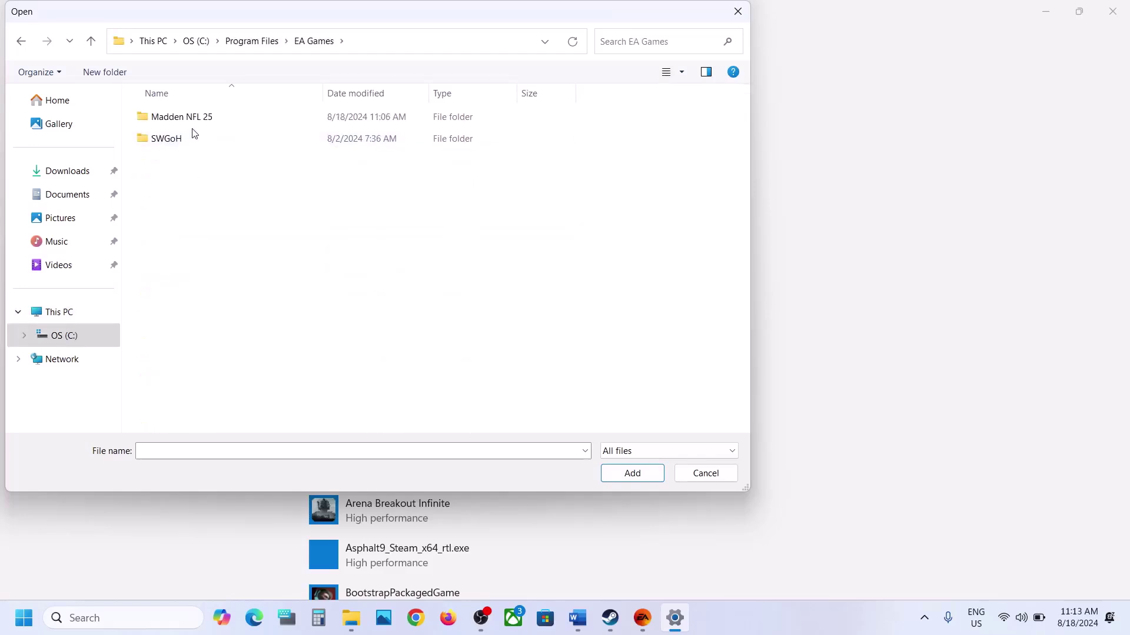
double_click(197, 123)
left_click(166, 293)
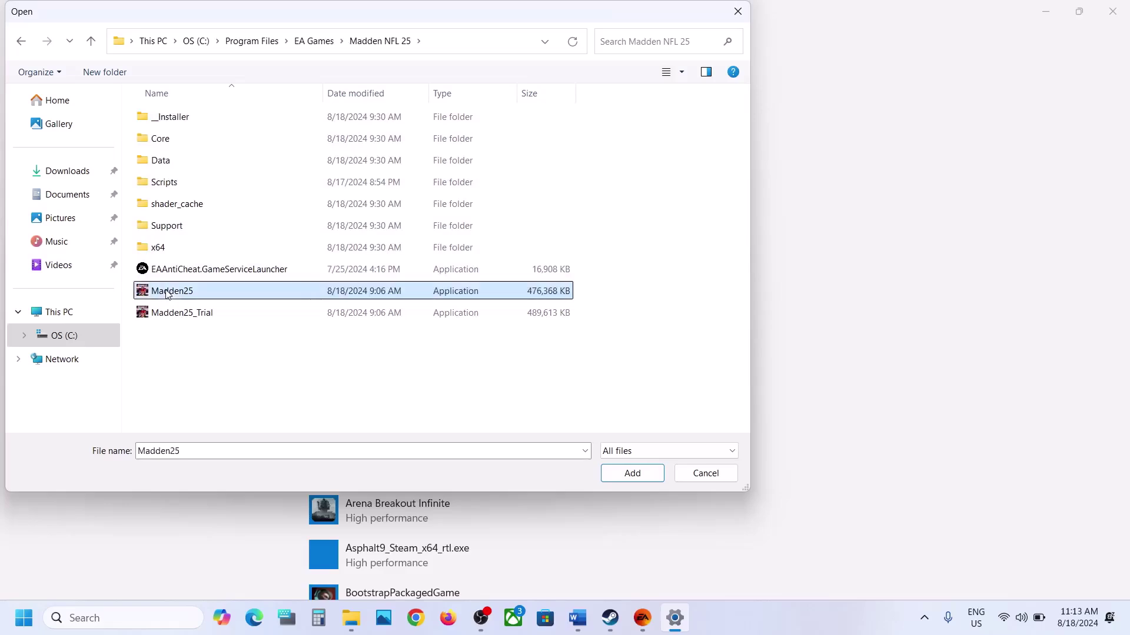
left_click(639, 470)
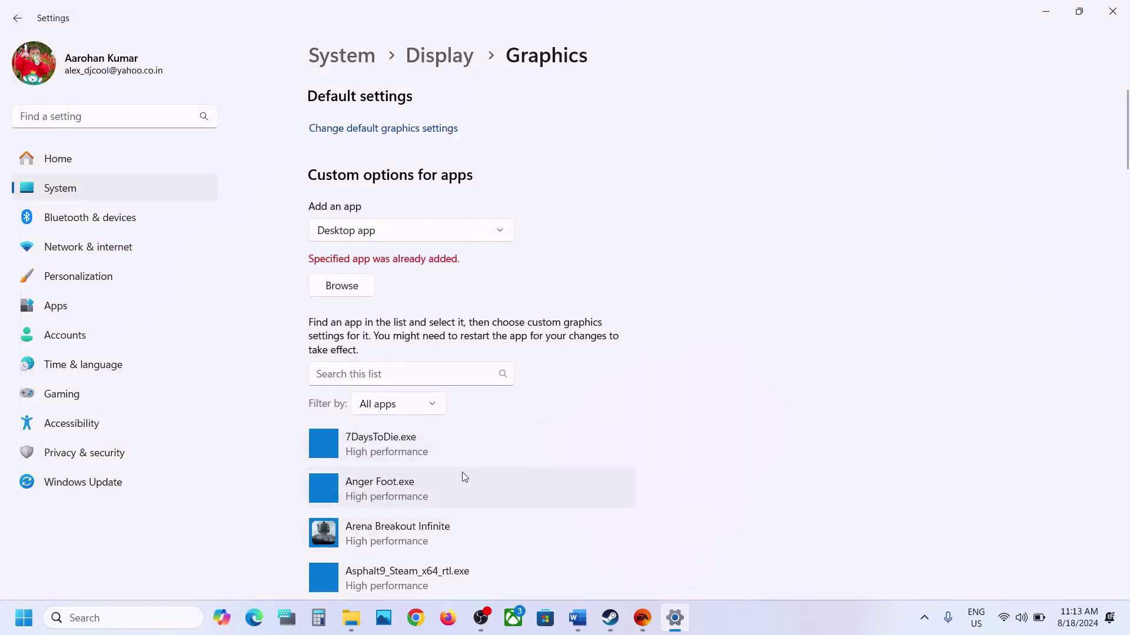
Step: Set Madden NFL 25 to High performance, save it, and close Settings
scroll(461, 472, "down", 10)
scroll(430, 493, "down", 8)
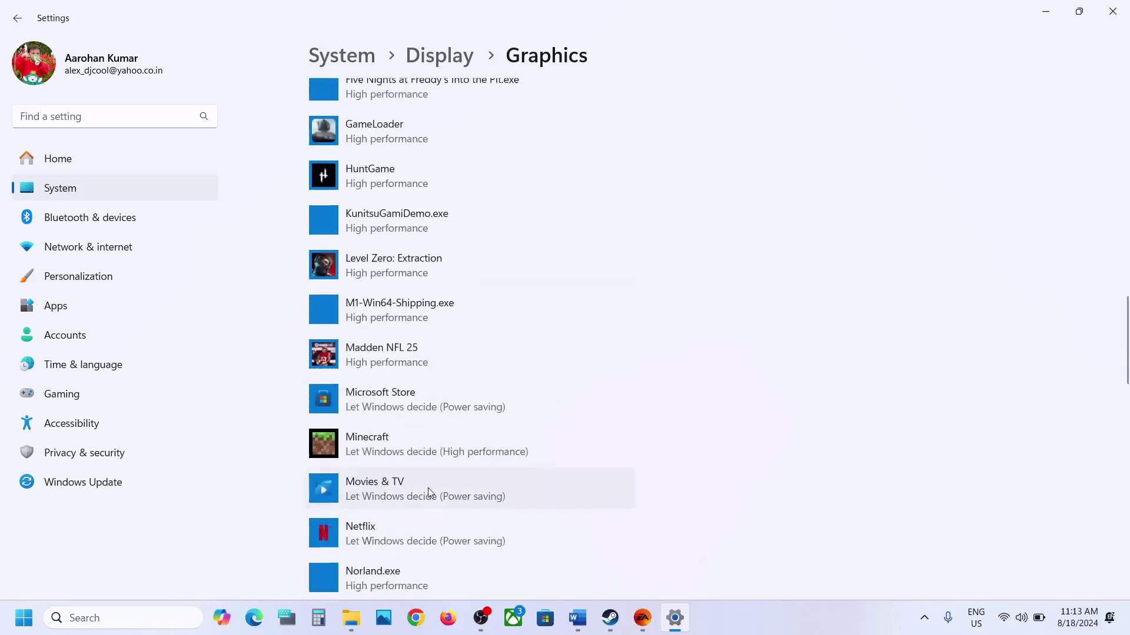
left_click(409, 367)
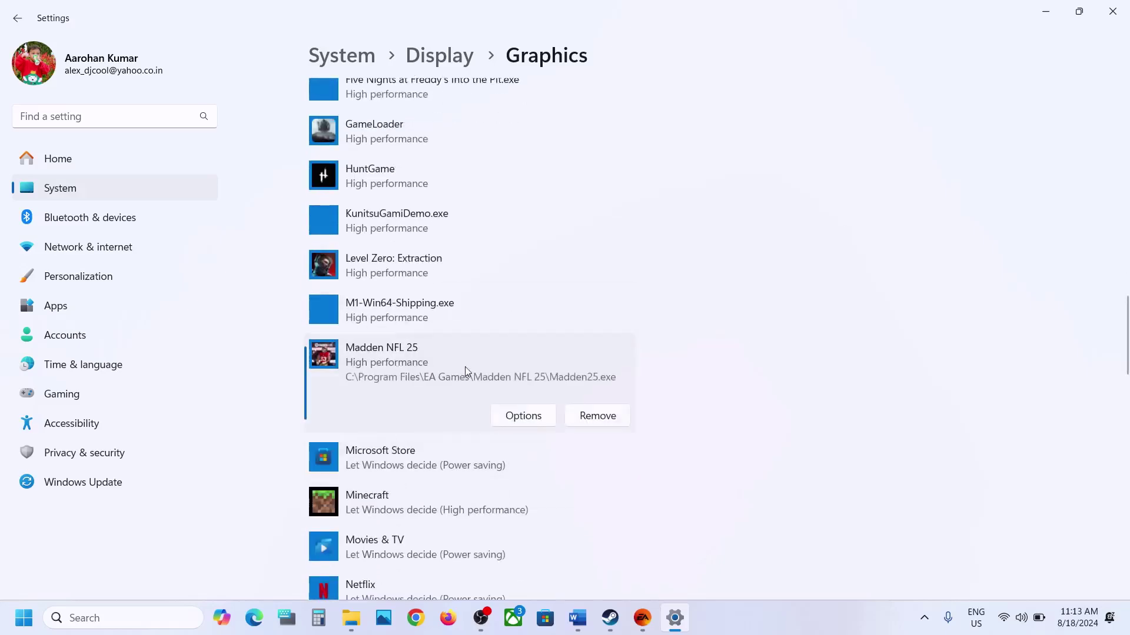
left_click(502, 416)
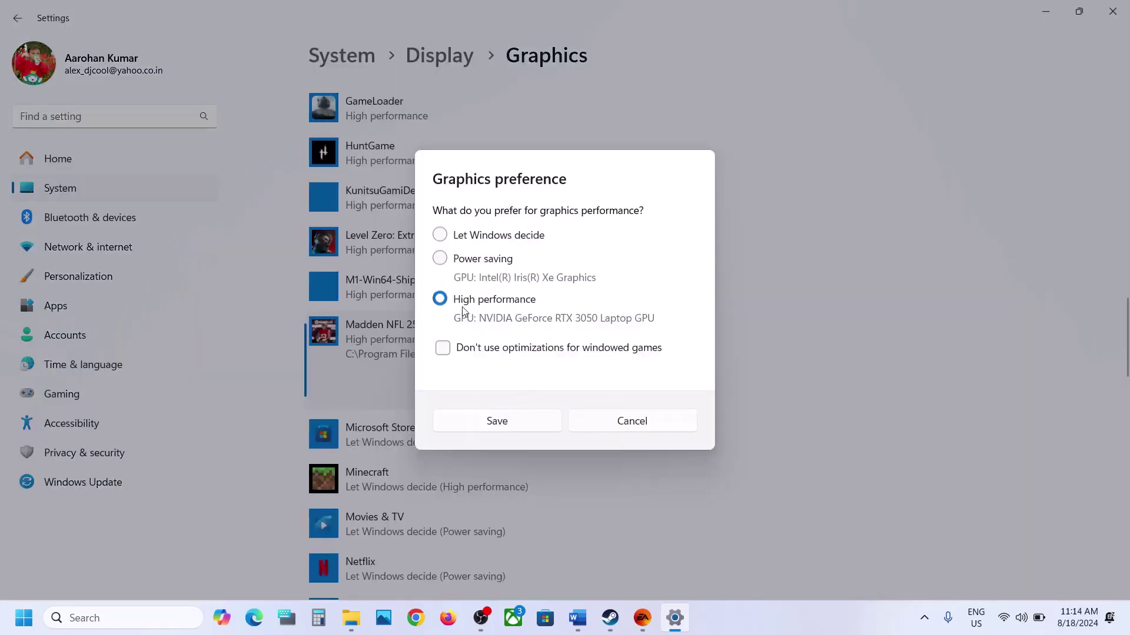
left_click(495, 422)
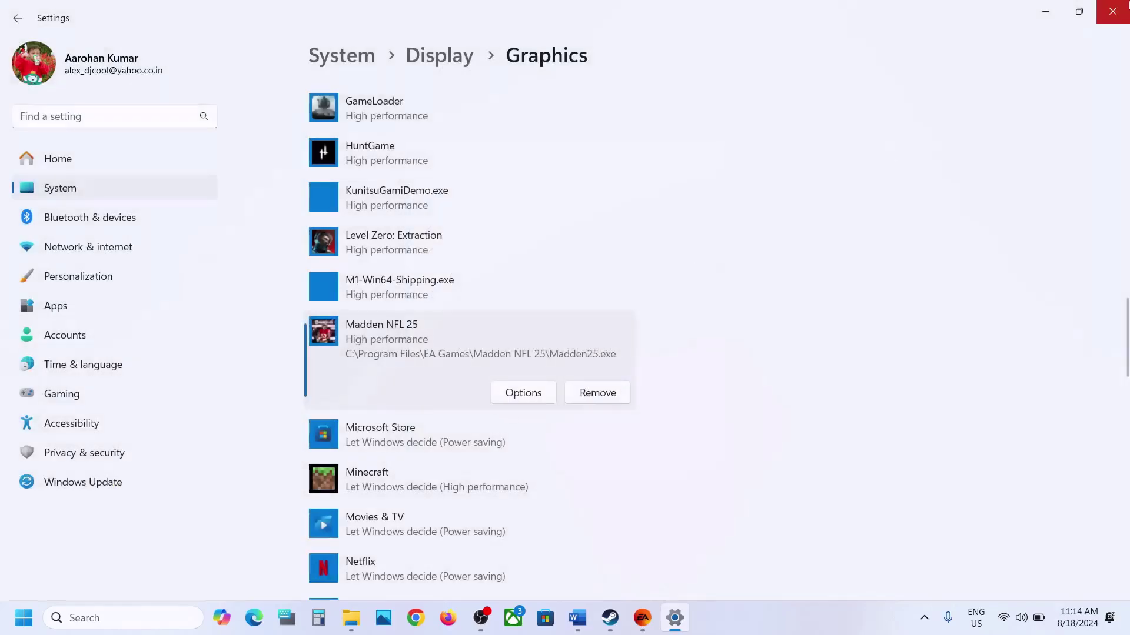
left_click(1122, 12)
Step: Paste the NVIDIA and AMD driver links under Step 9 in the Word notes
scroll(340, 469, "down", 5)
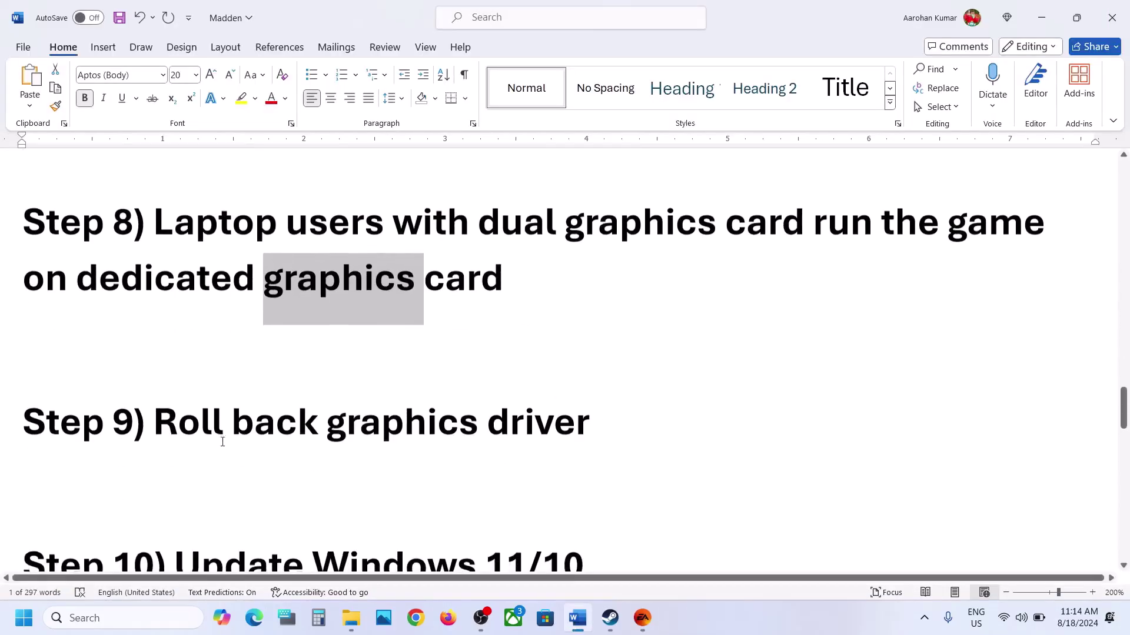
left_click_drag(204, 442, 589, 440)
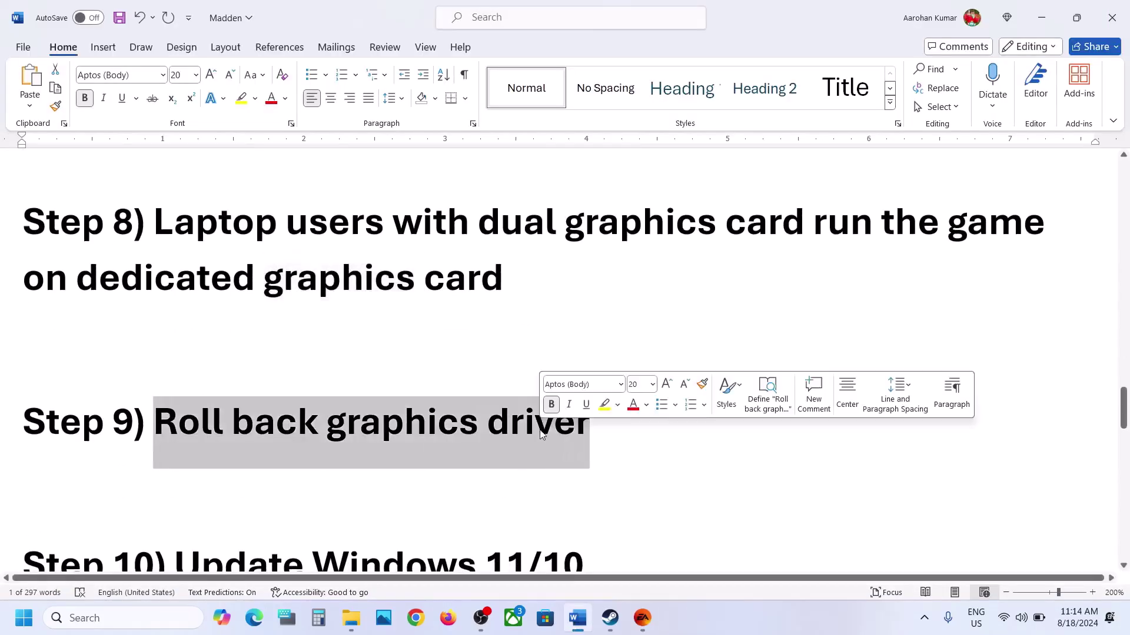
left_click(738, 609)
type("https://www.nvidia.com/en-us/geforce/drivers/ https://www.amd.com/en/support")
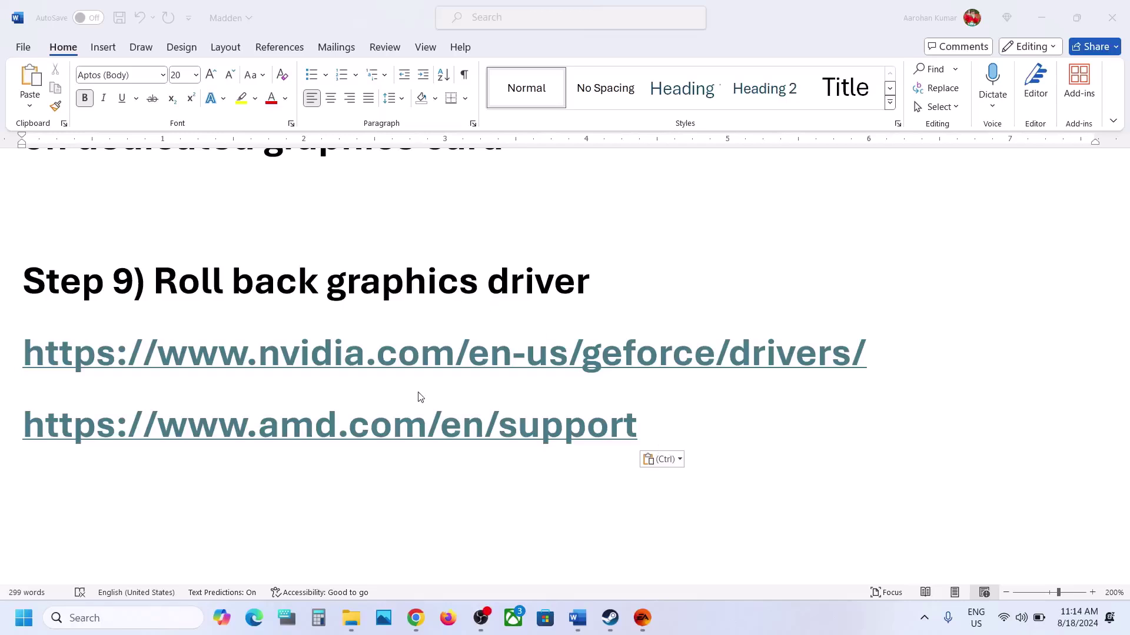
Step: Follow the NVIDIA drivers link and run the manual driver search
double_click(410, 369)
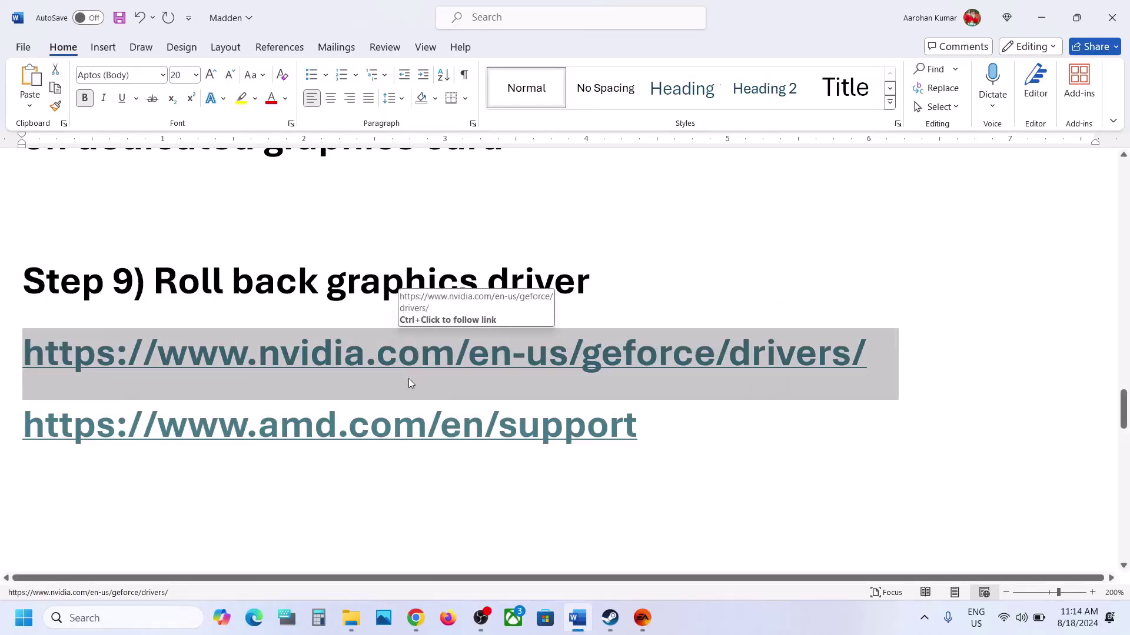
left_click(415, 618)
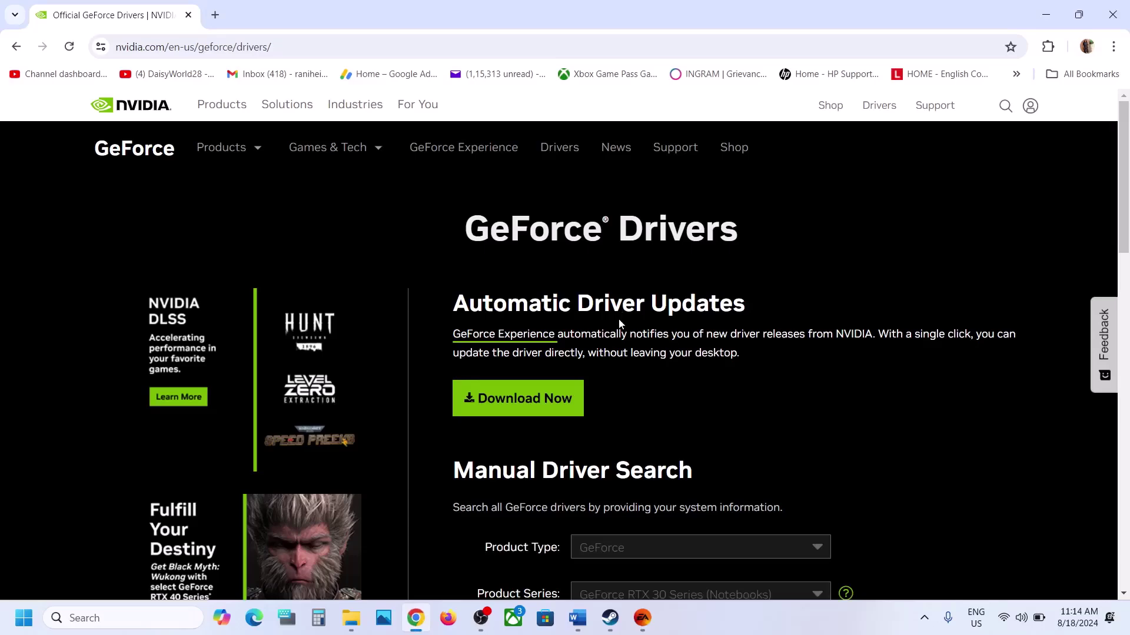
scroll(619, 319, "down", 5)
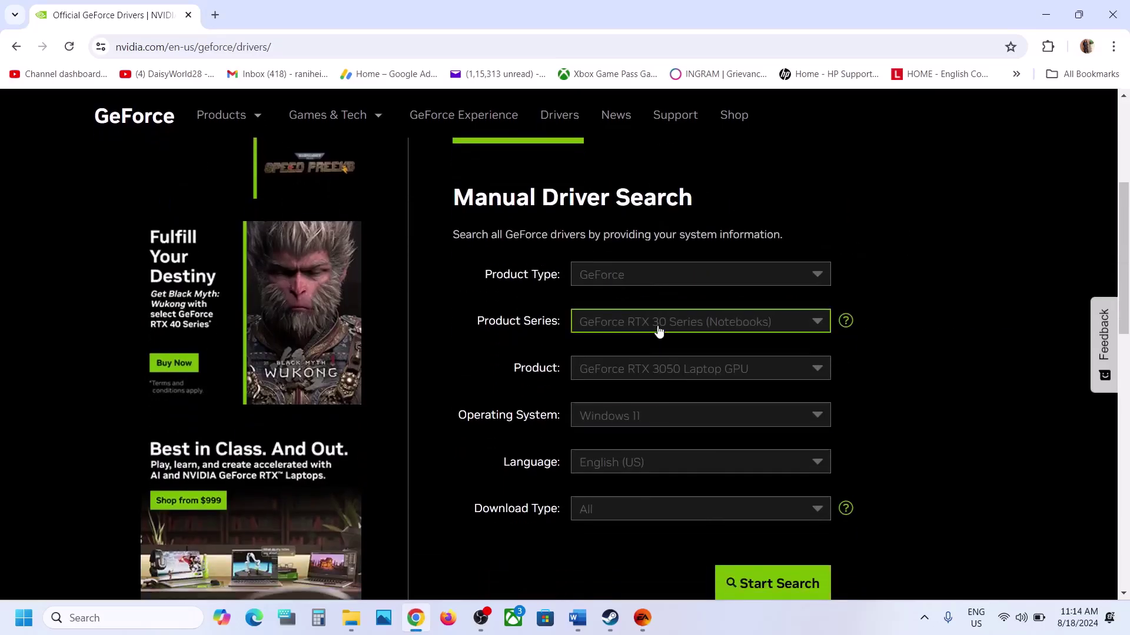
scroll(643, 425, "down", 3)
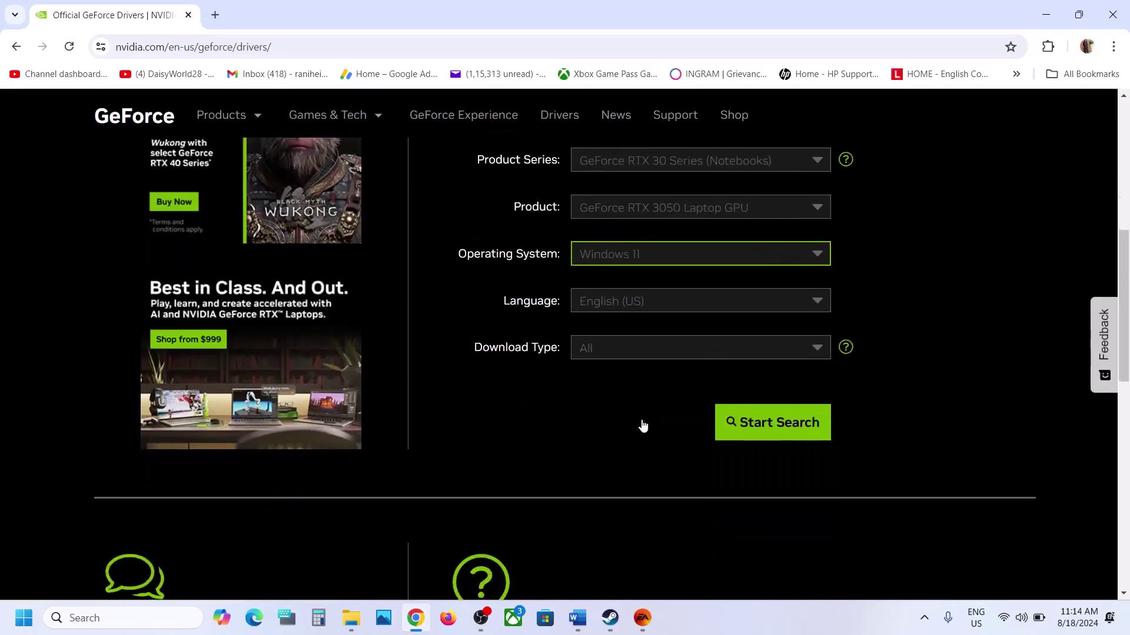
left_click(736, 419)
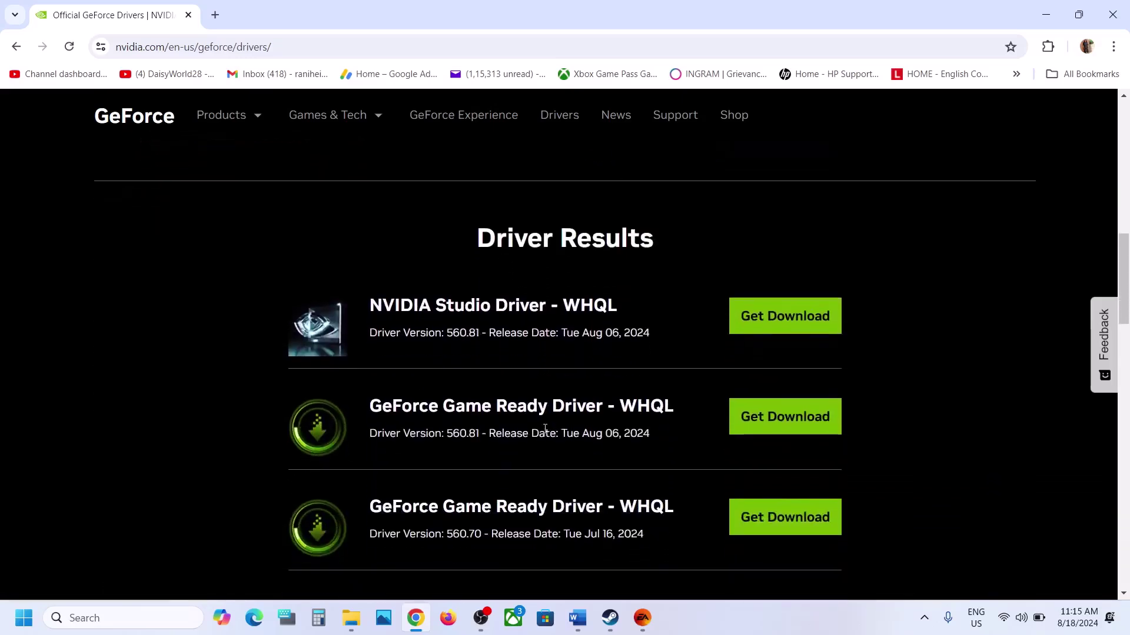
Step: Compare driver versions 560.81, 560.70 and 556.12, then select the AMD link in Word
scroll(545, 432, "down", 1)
left_click_drag(449, 378, 473, 381)
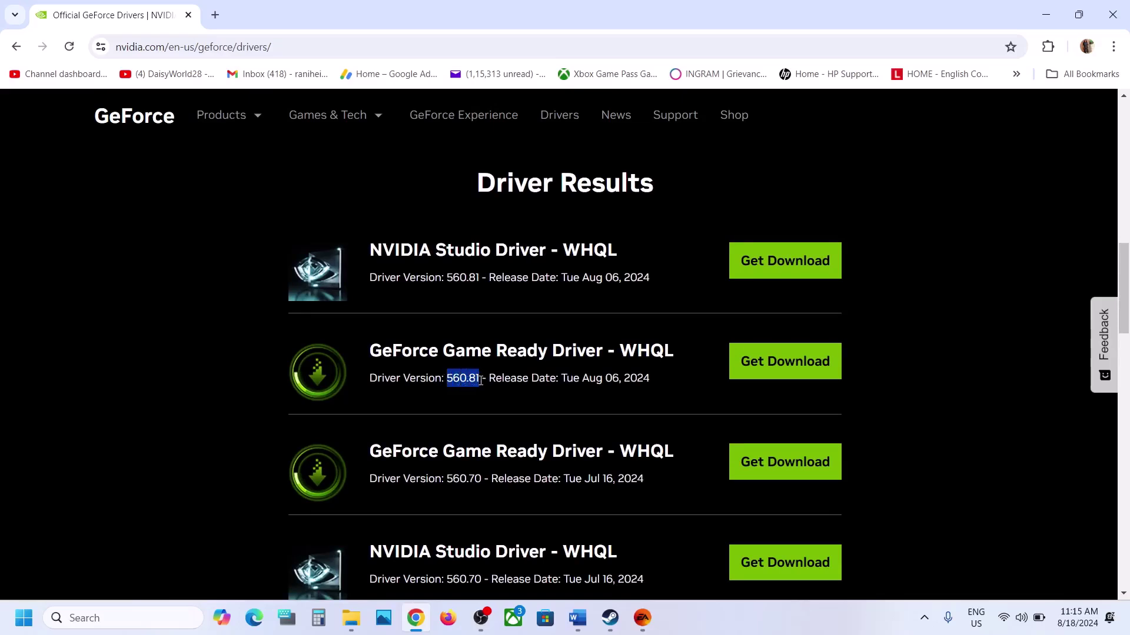
left_click_drag(413, 349, 491, 346)
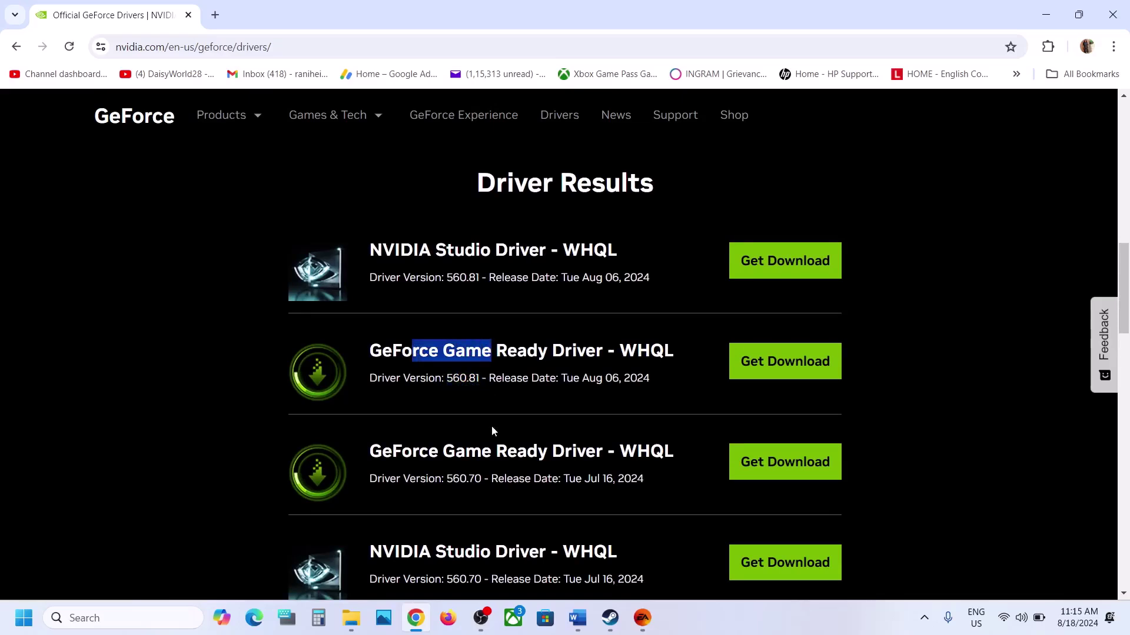
scroll(492, 431, "down", 1)
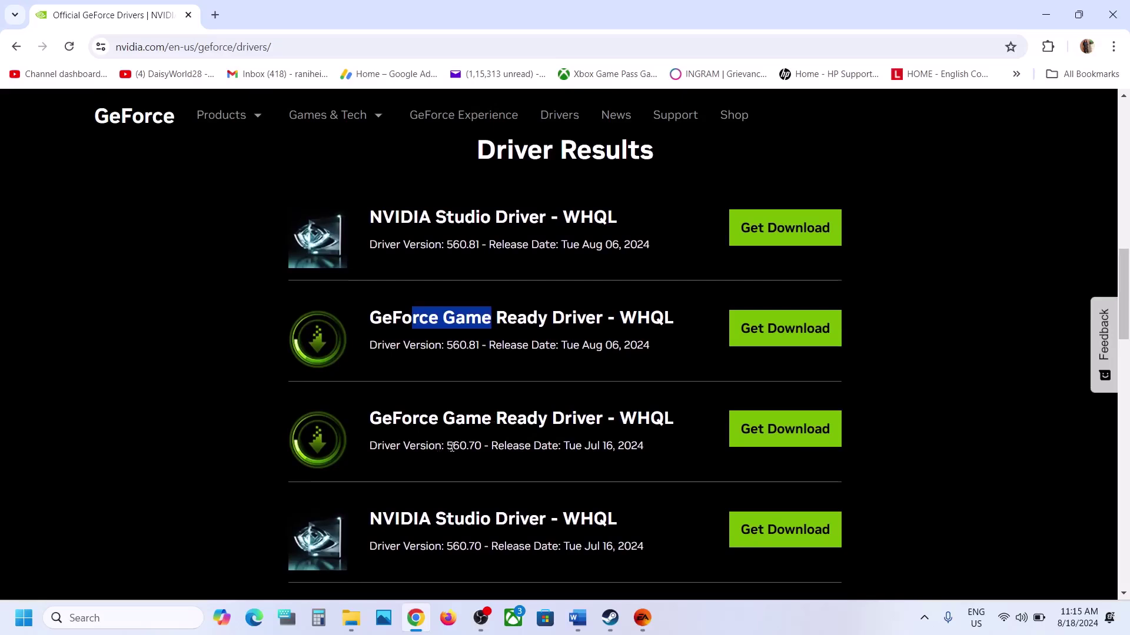
left_click_drag(452, 448, 486, 445)
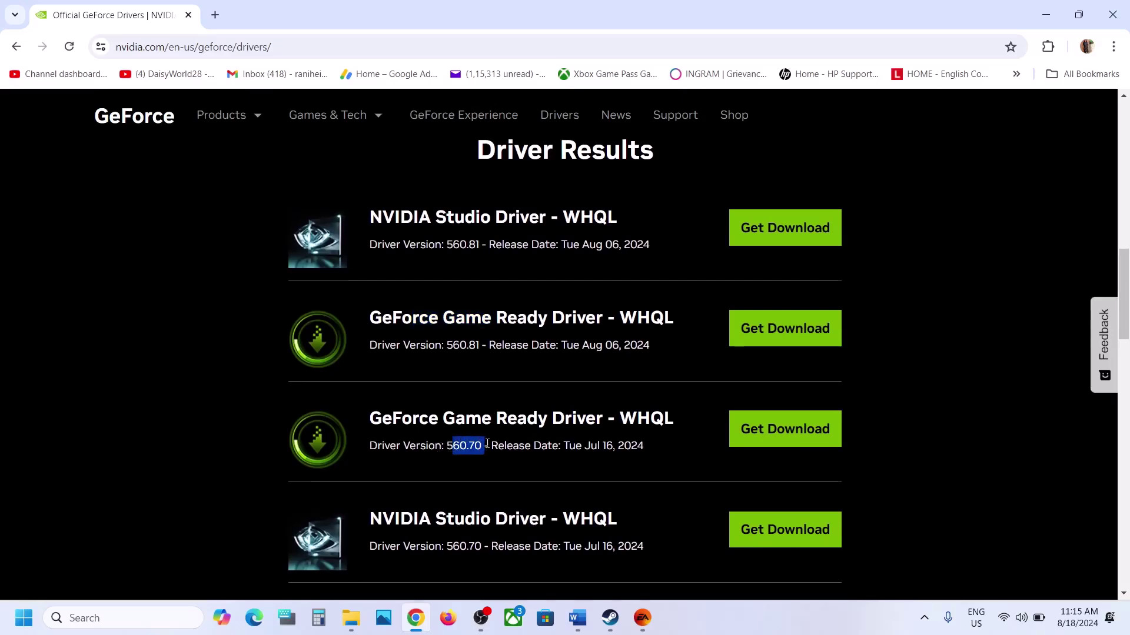
scroll(487, 444, "down", 2)
scroll(460, 505, "down", 1)
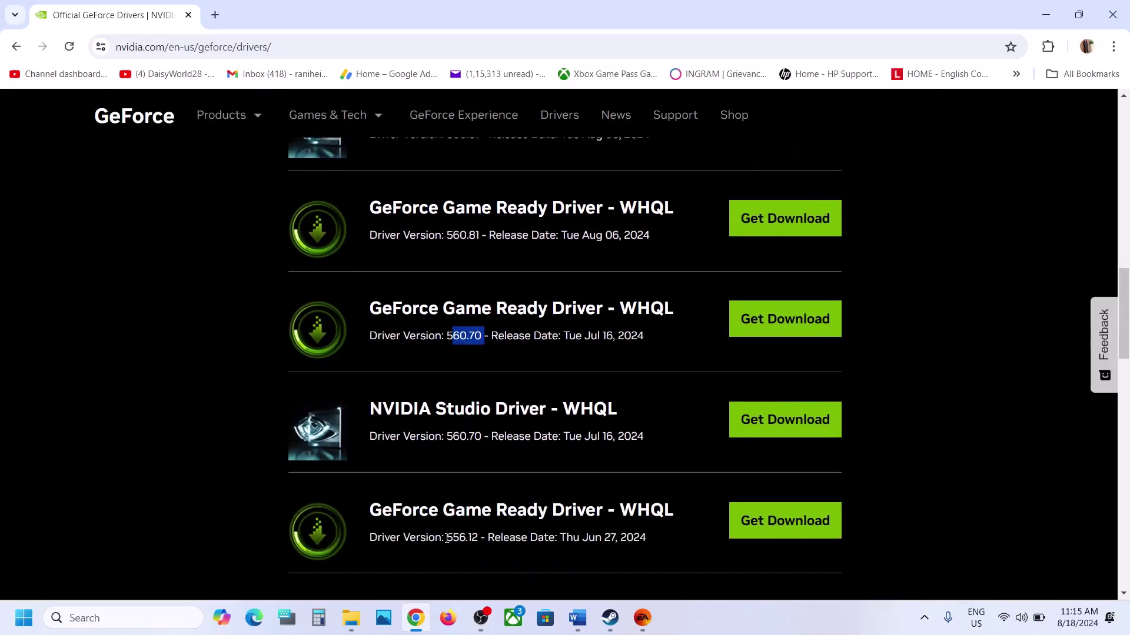
left_click_drag(448, 537, 476, 538)
left_click_drag(426, 335, 526, 337)
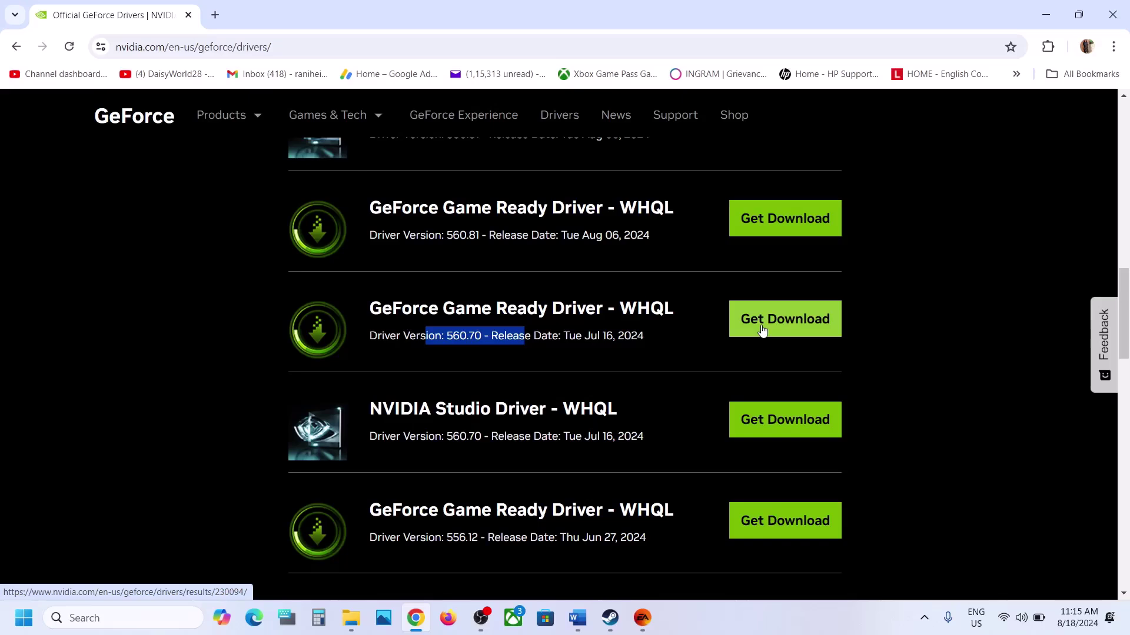
left_click(579, 615)
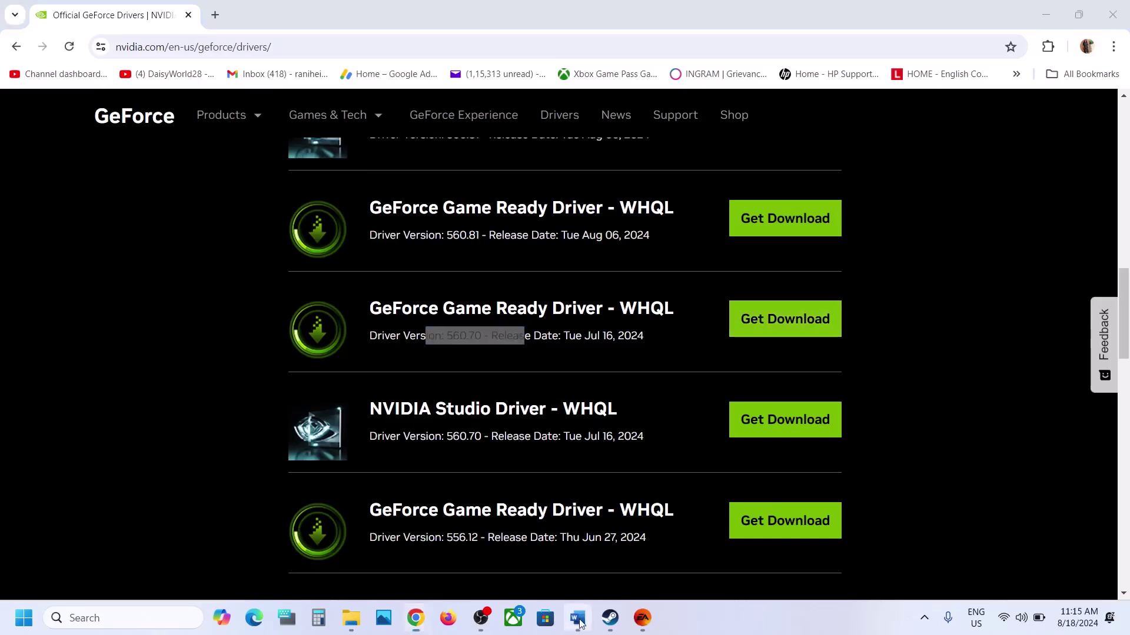
left_click_drag(658, 418, 22, 433)
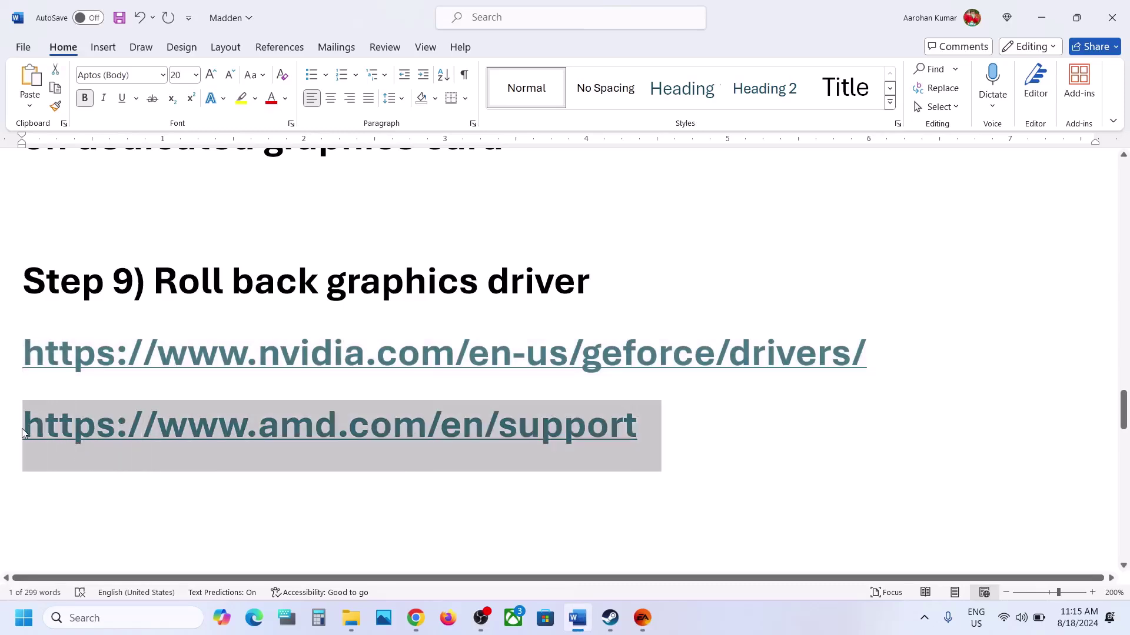
Step: Load the AMD support page in a new browser tab
left_click(415, 618)
left_click(216, 15)
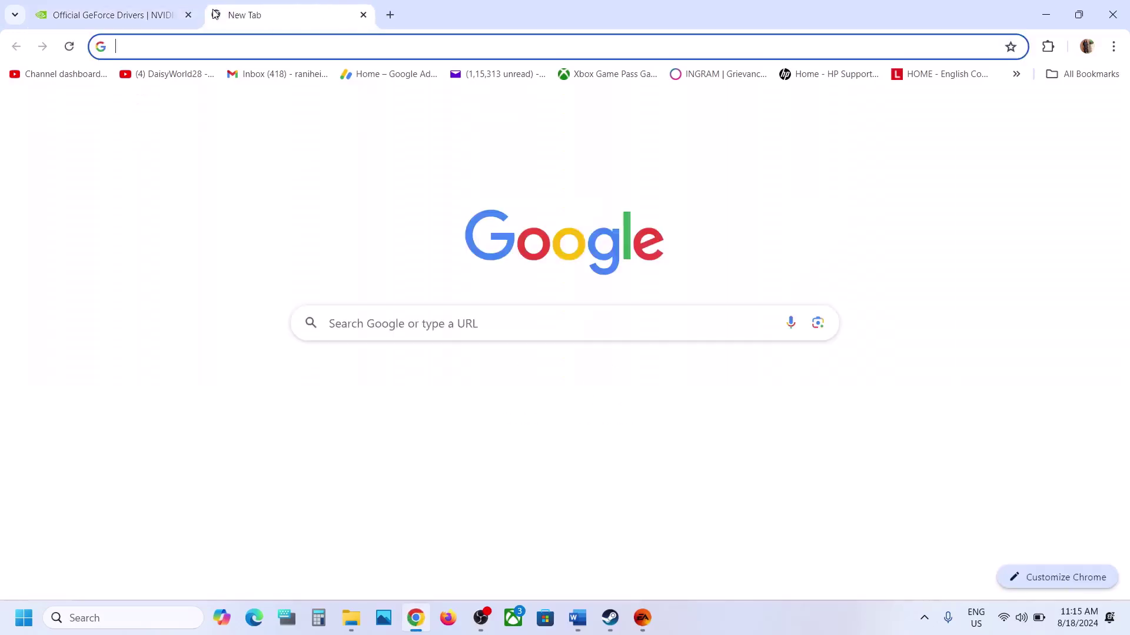
type("amd.com/en/support")
key("Return")
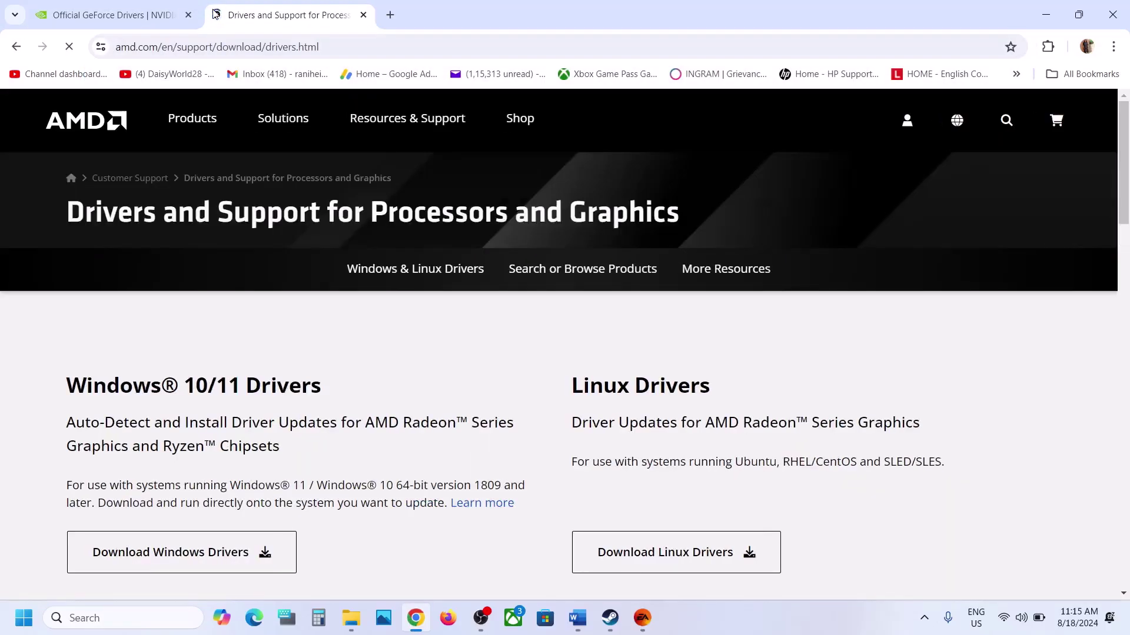
Step: Choose Graphics > Radeon RX > Radeon RX 7000 Series > RX 7900 XTX and submit
scroll(298, 285, "down", 9)
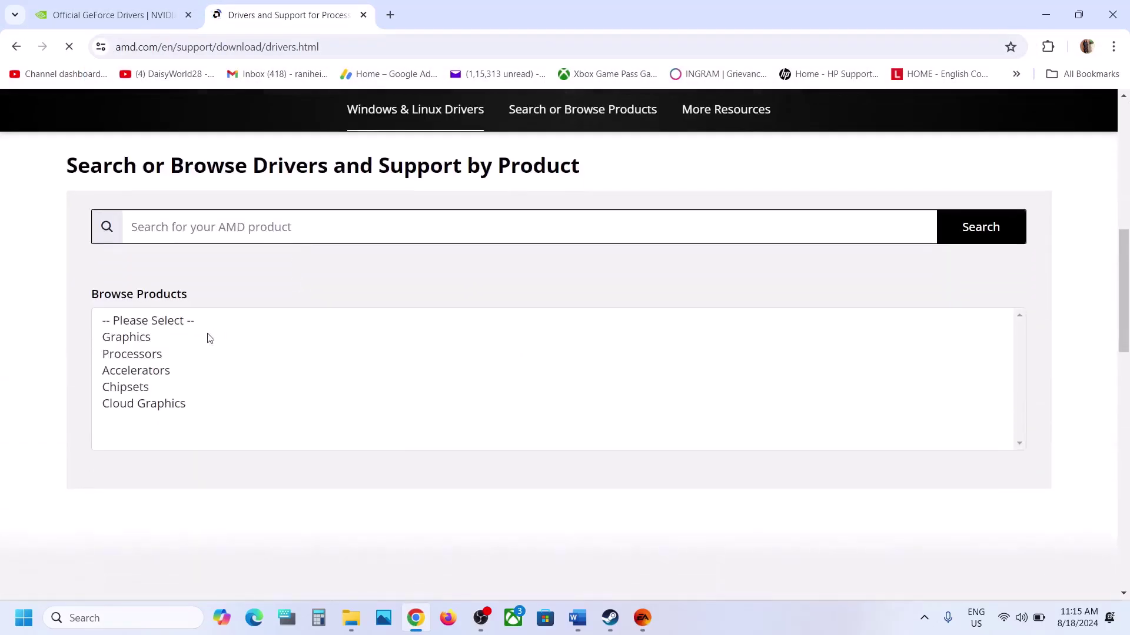
left_click(160, 339)
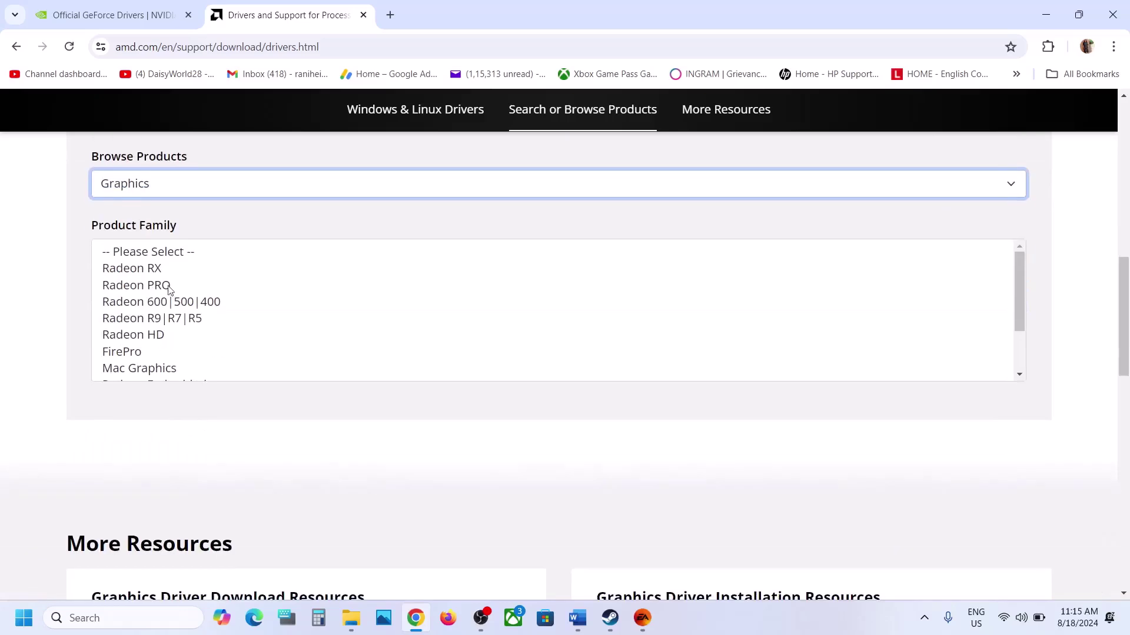
left_click(153, 269)
left_click(196, 206)
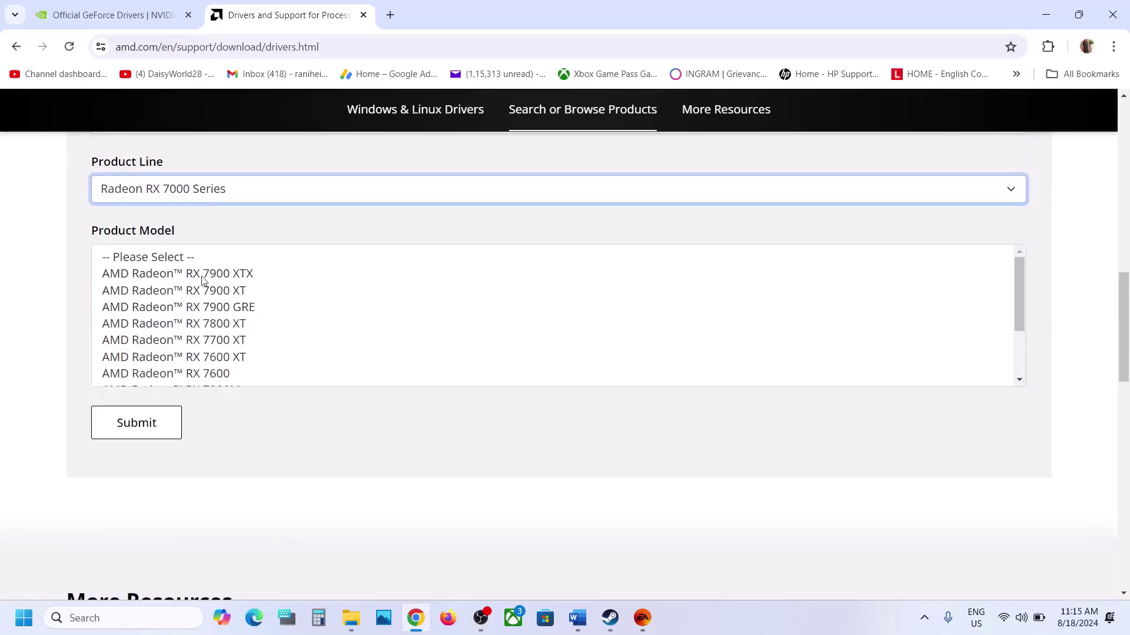
left_click(204, 274)
left_click(147, 308)
Step: Open the Windows 11 previous drivers and review 24.6.1, 24.5.1 (WHQL Recommended) and 24.4.1
scroll(148, 309, "down", 4)
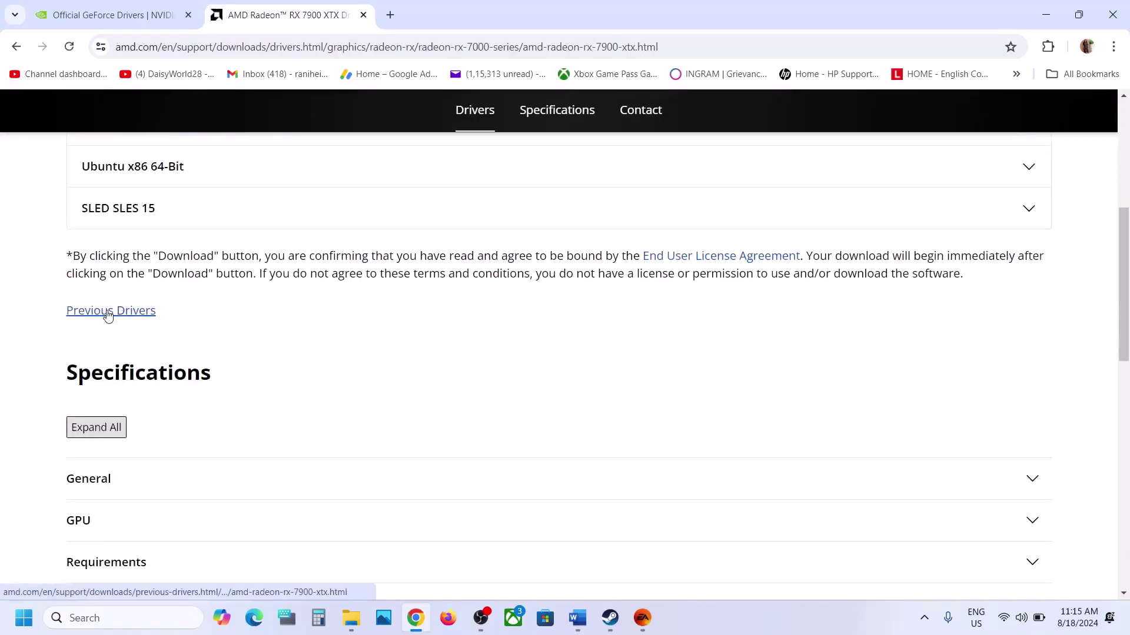
left_click(110, 316)
scroll(270, 341, "down", 1)
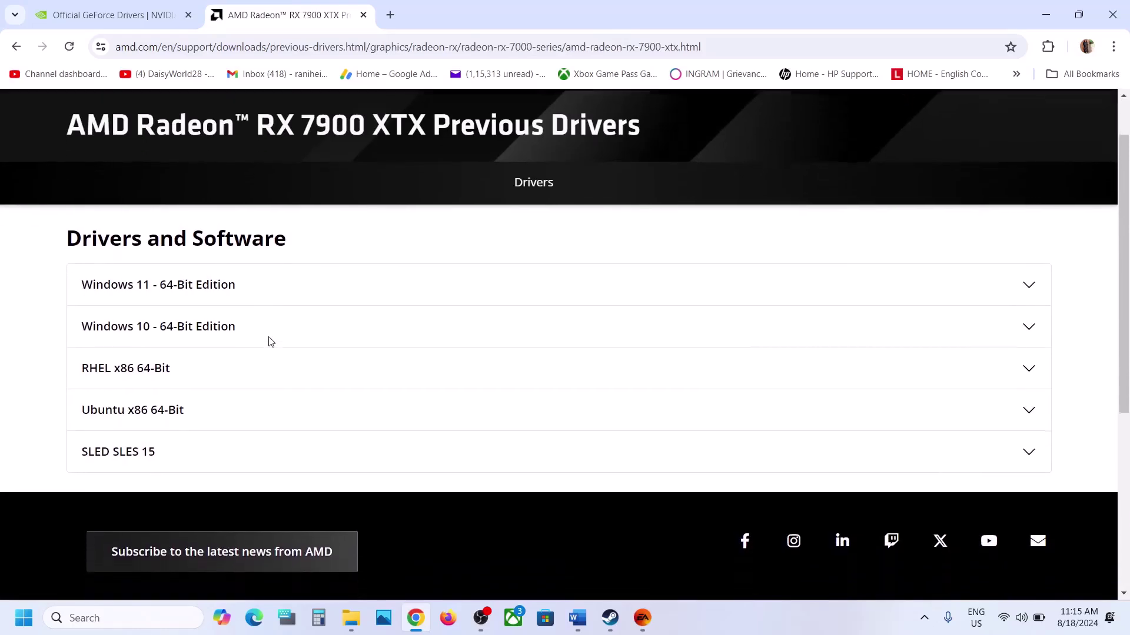
left_click(164, 280)
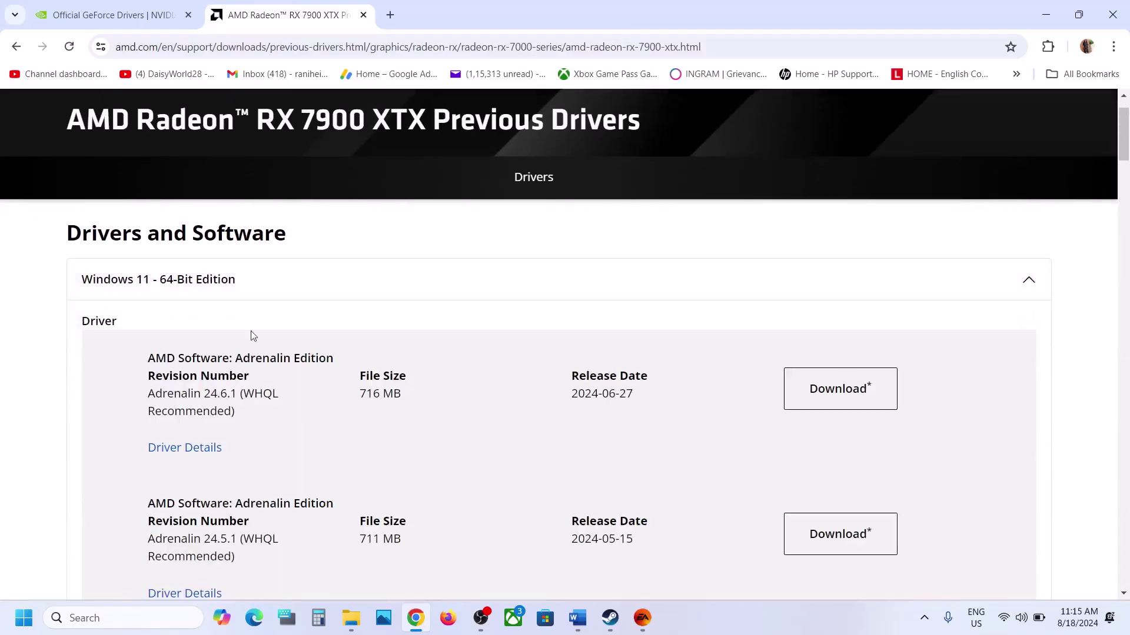
scroll(250, 333, "down", 1)
left_click_drag(210, 308, 228, 306)
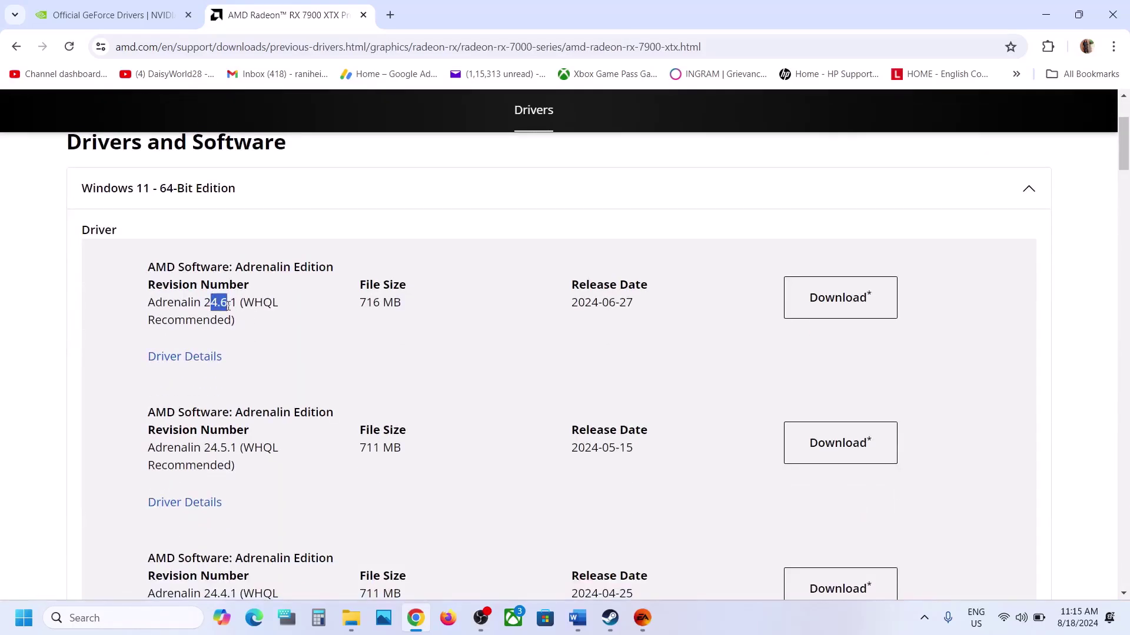
scroll(238, 304, "down", 1)
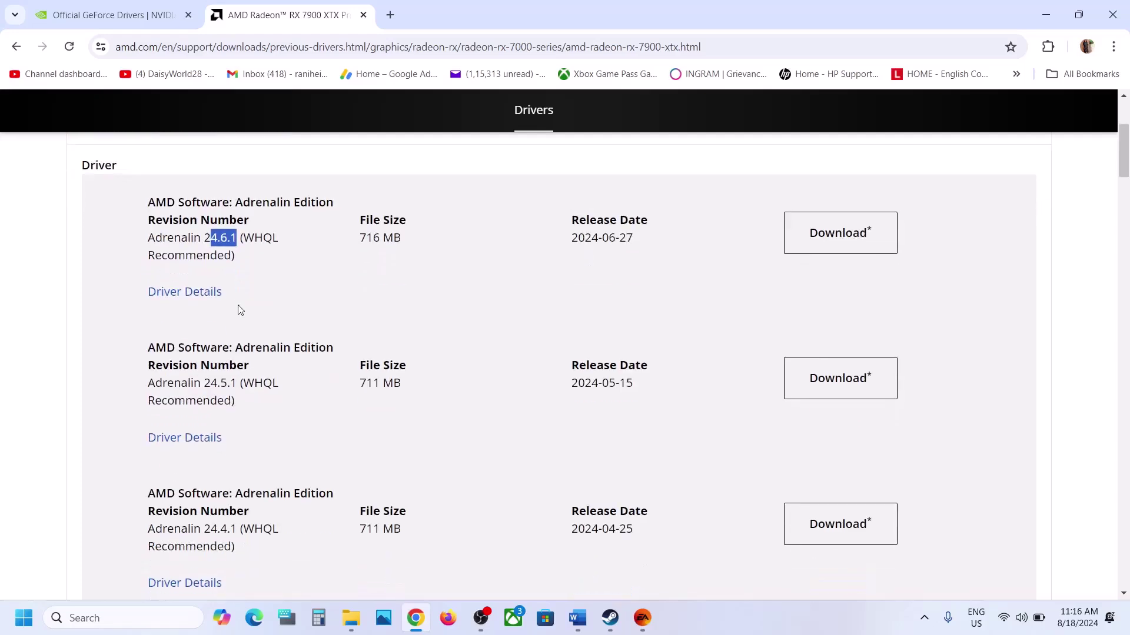
scroll(240, 310, "down", 1)
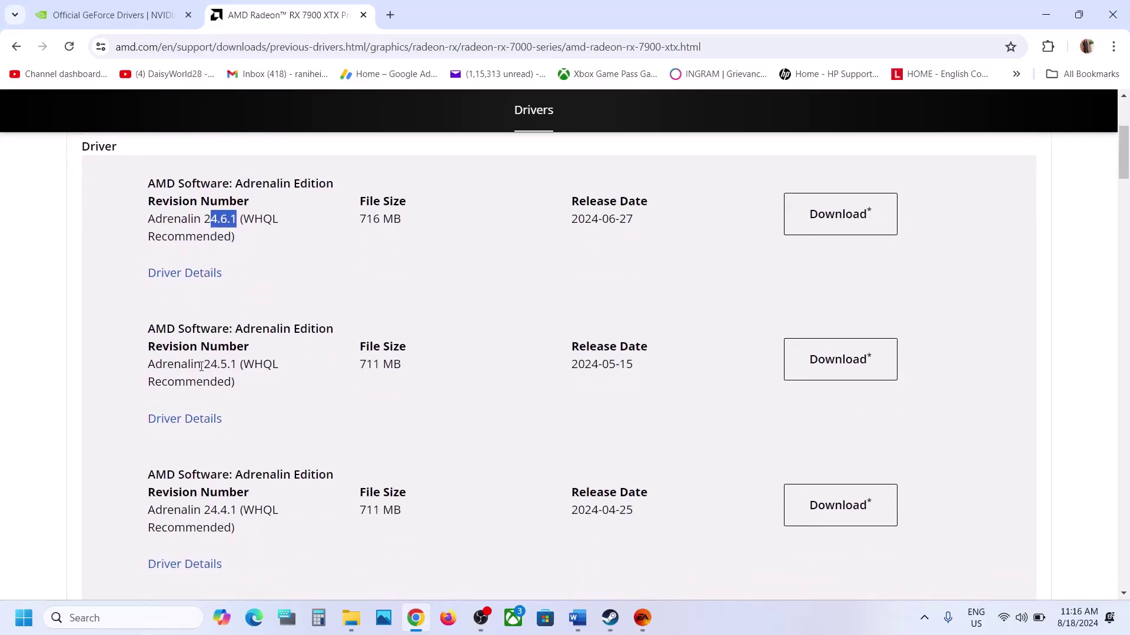
left_click_drag(201, 366, 224, 368)
left_click_drag(210, 510, 254, 510)
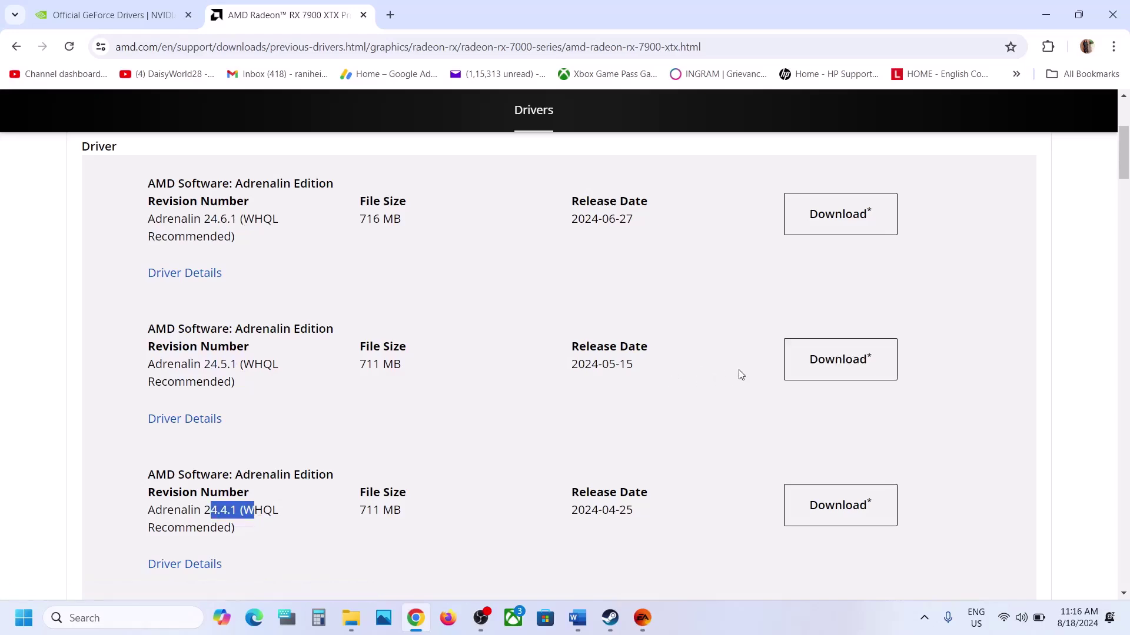
left_click_drag(241, 368, 318, 394)
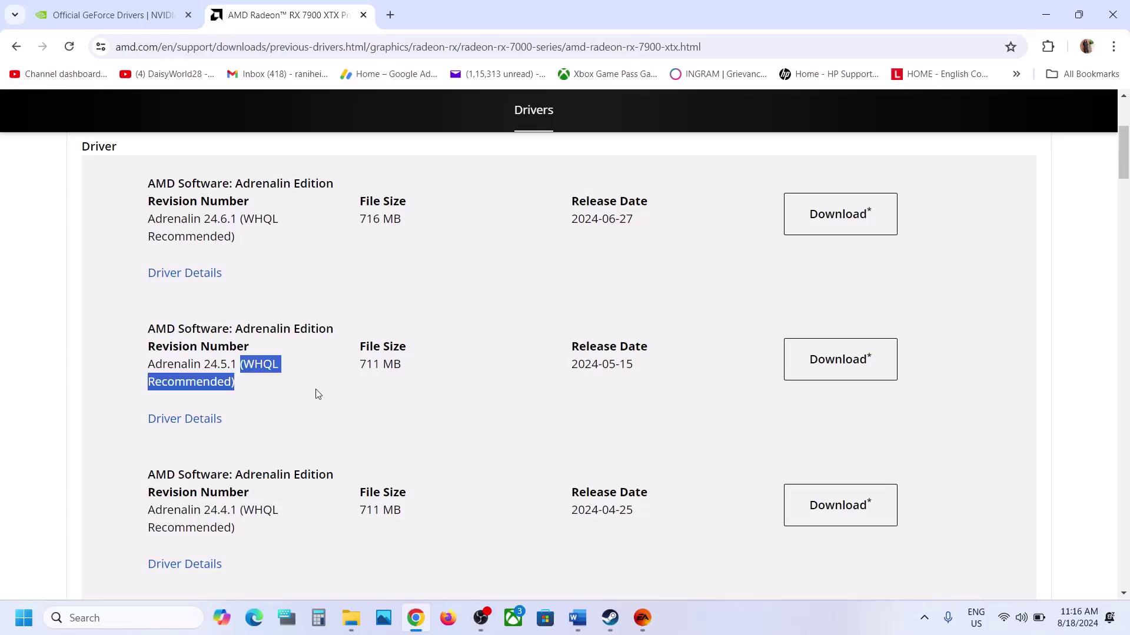
Step: Return to the Madden notes in Word
left_click(642, 618)
left_click(577, 618)
scroll(376, 363, "down", 5)
Step: Open Windows Settings and check for Windows updates
scroll(375, 363, "up", 2)
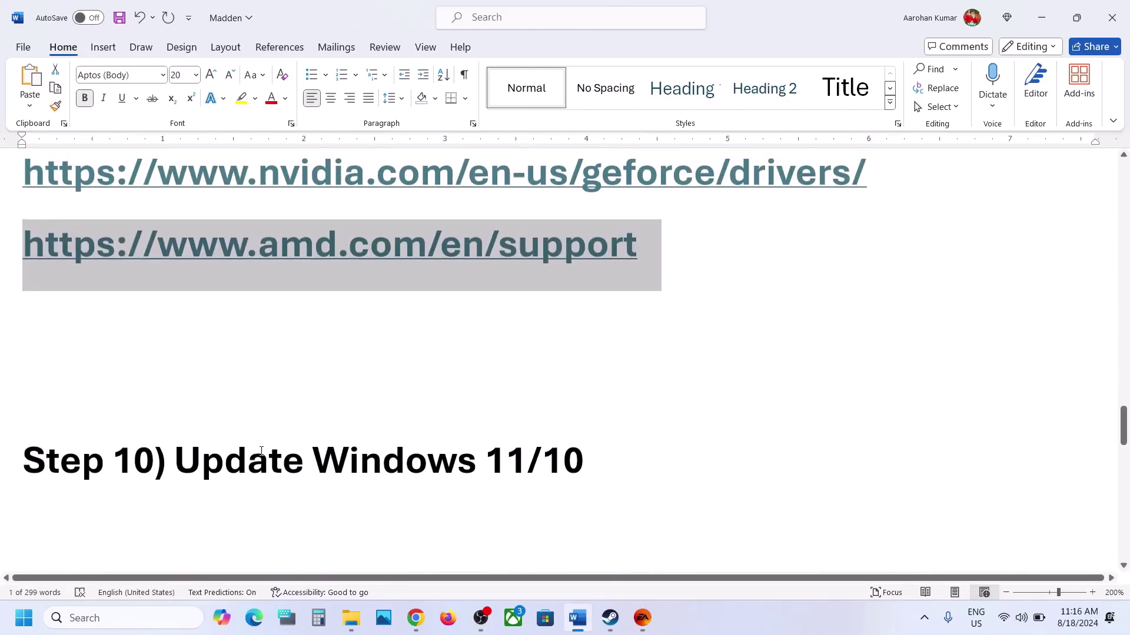
left_click_drag(263, 453, 504, 460)
key("super+i")
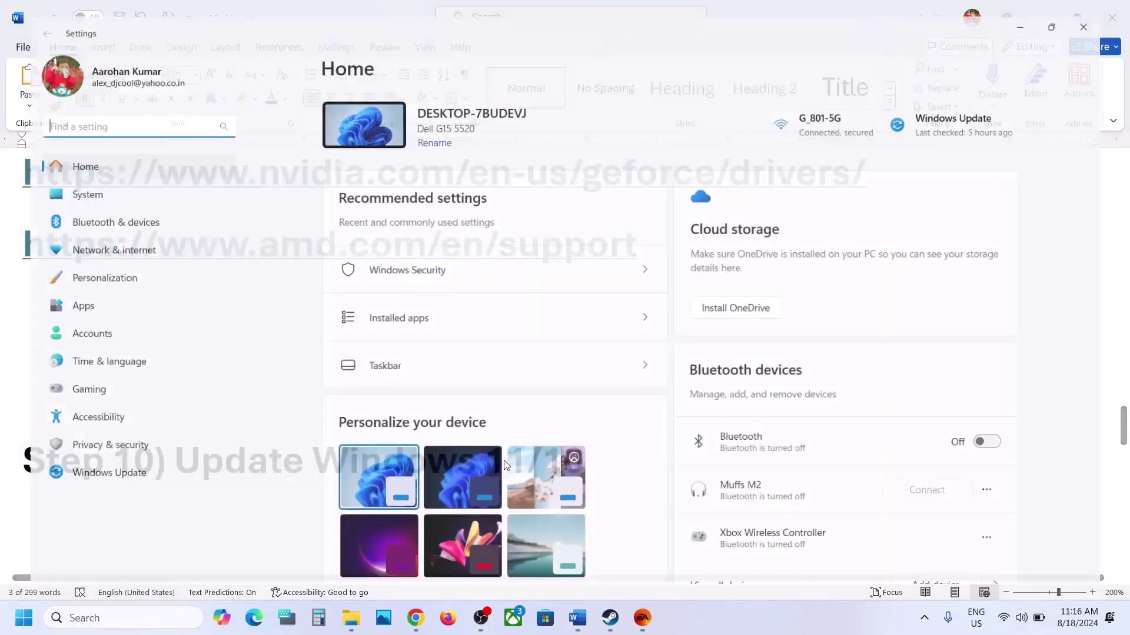
left_click(135, 483)
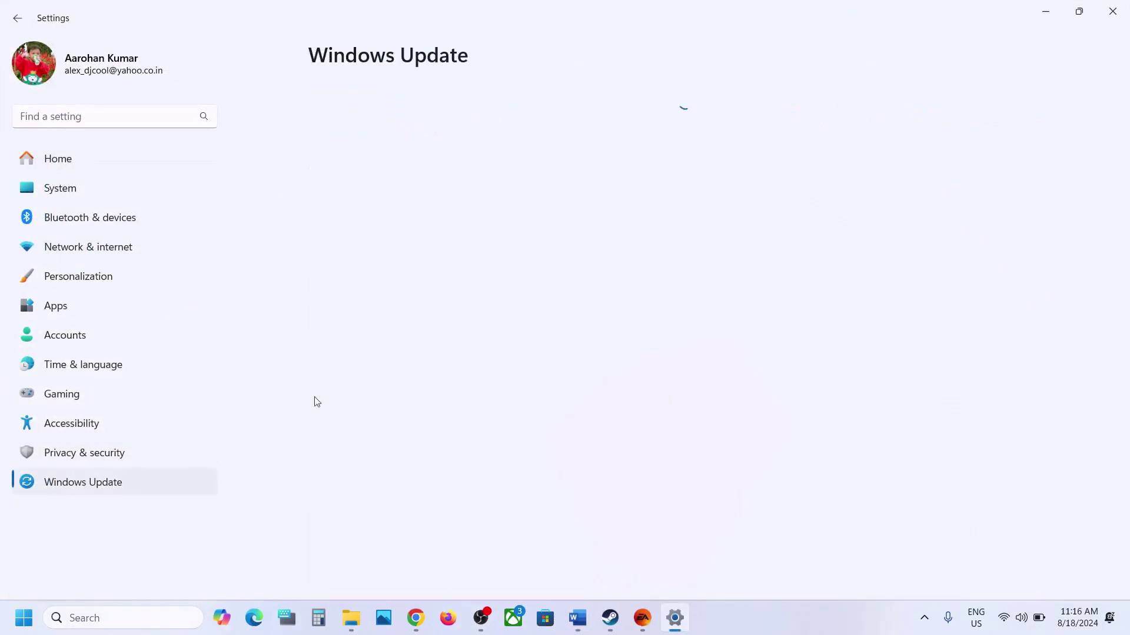
left_click(1012, 126)
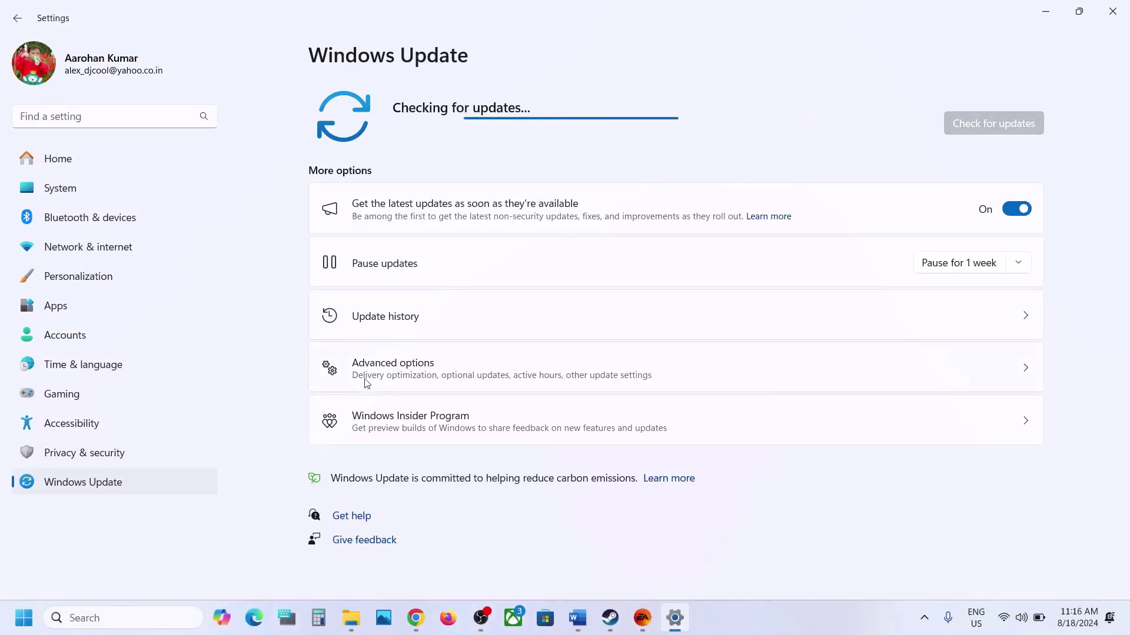
Step: View the Start menu's power options including restart, then dismiss them
left_click(23, 618)
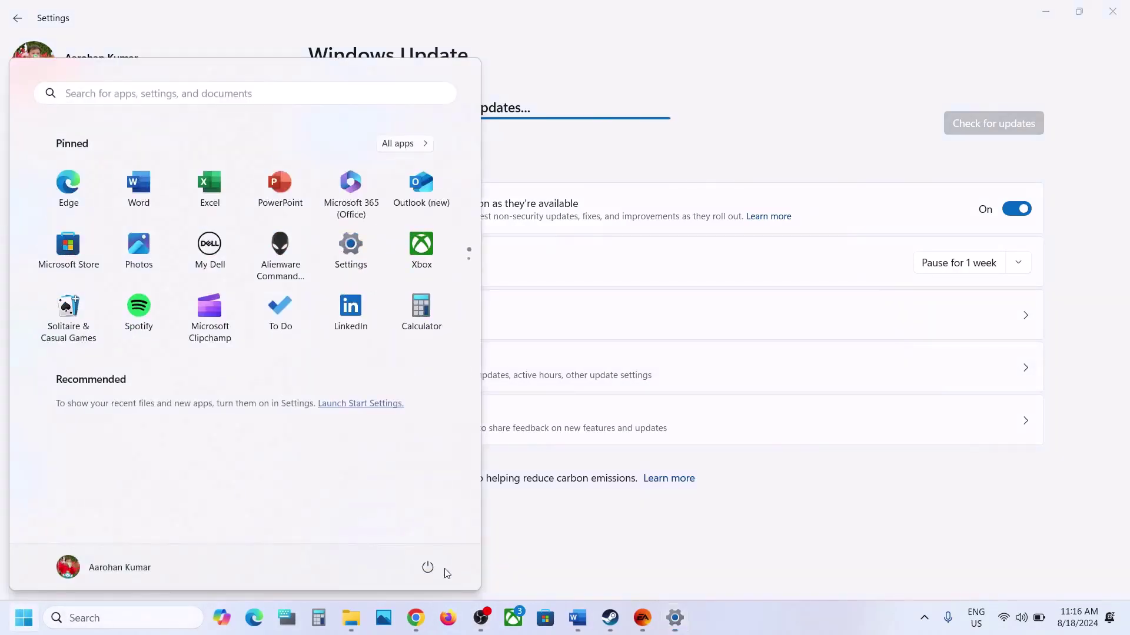
left_click(428, 567)
left_click(564, 536)
left_click(572, 536)
Step: Select the Visual C++ download link in the Madden notes and switch to the browser
left_click(577, 618)
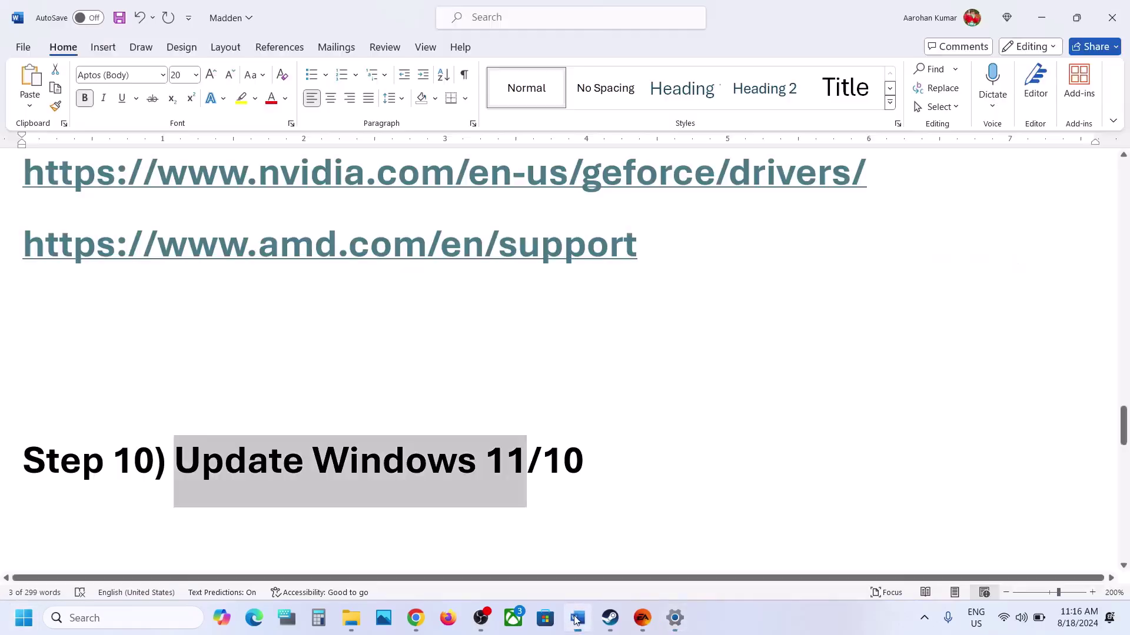
scroll(300, 463, "down", 3)
scroll(300, 464, "down", 1)
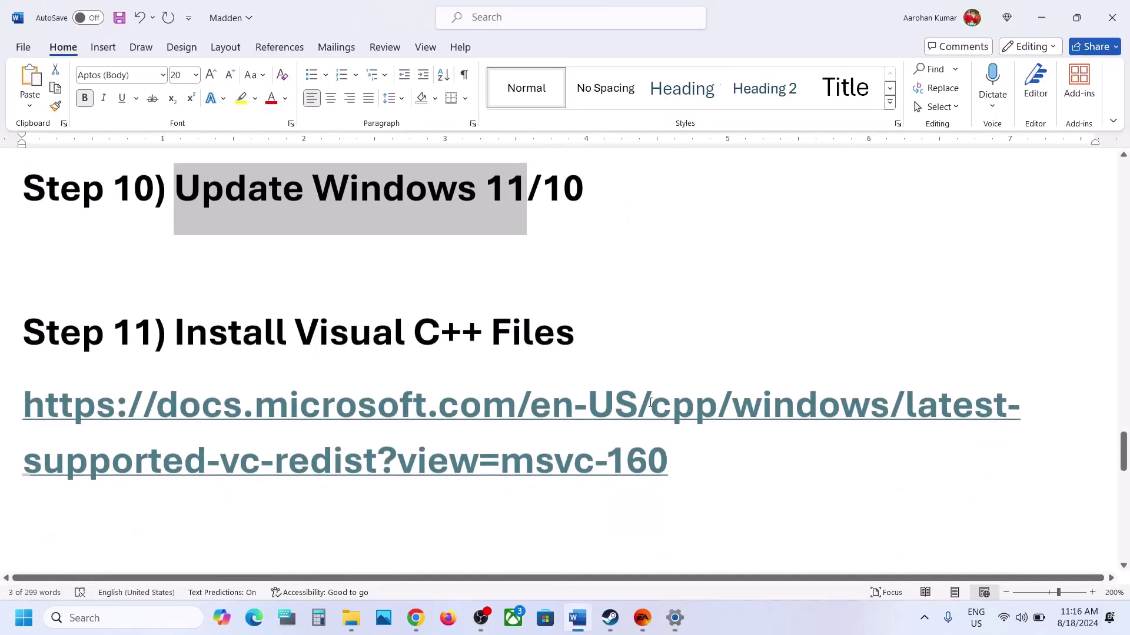
left_click_drag(699, 455, 31, 441)
key("ctrl+c")
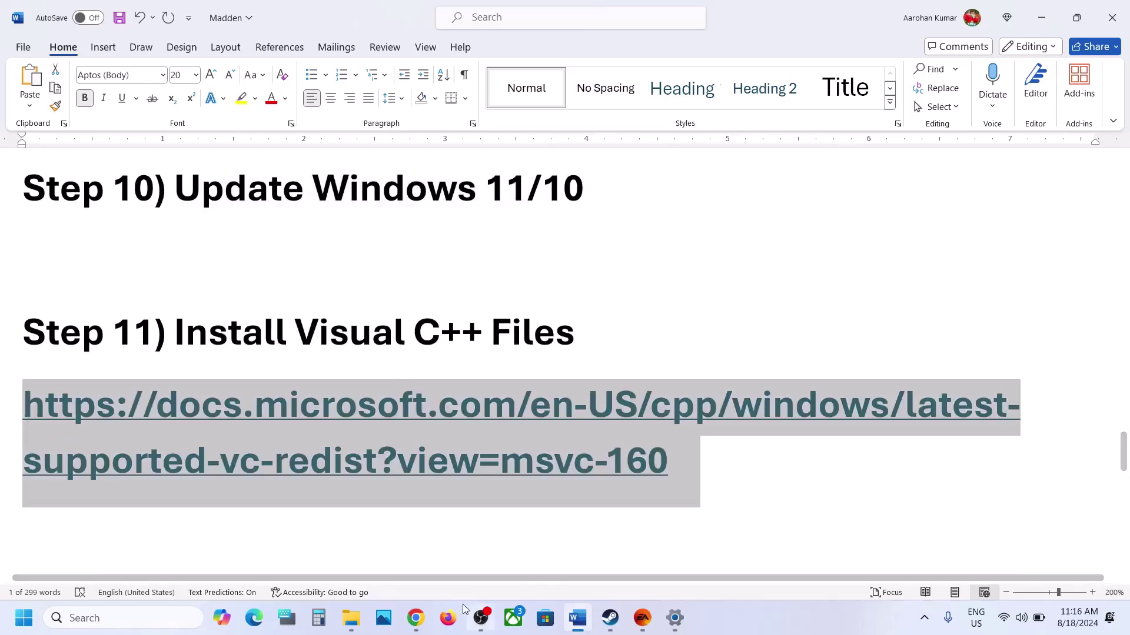
left_click(418, 620)
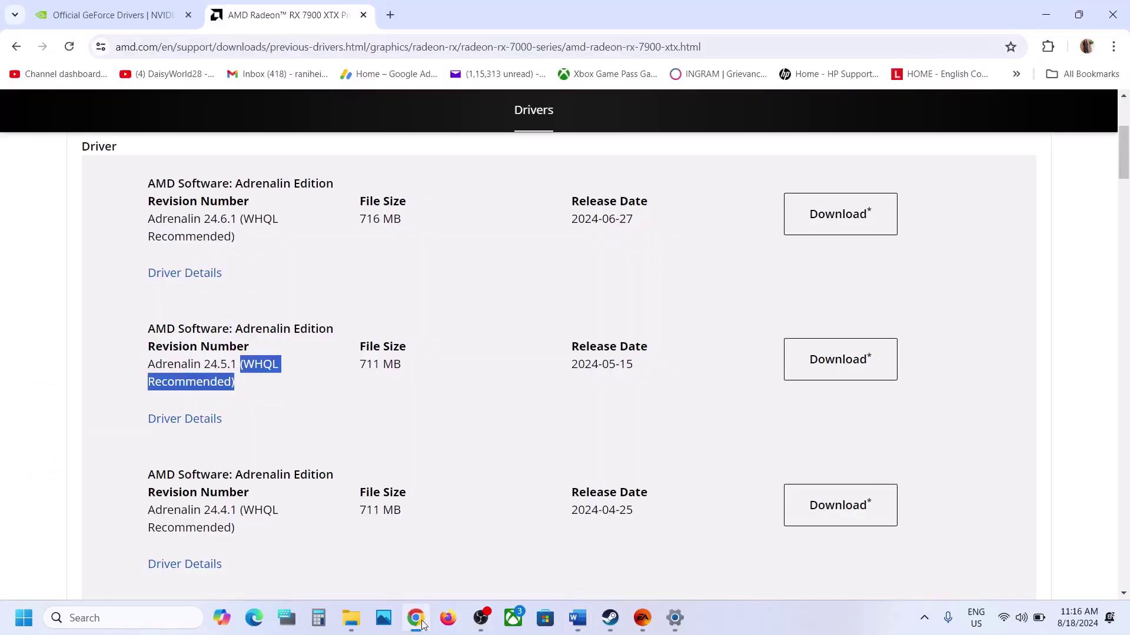
Step: Load the Microsoft Learn Visual C++ Redistributable page in a new tab
left_click(390, 15)
key("ctrl+v")
key("Return")
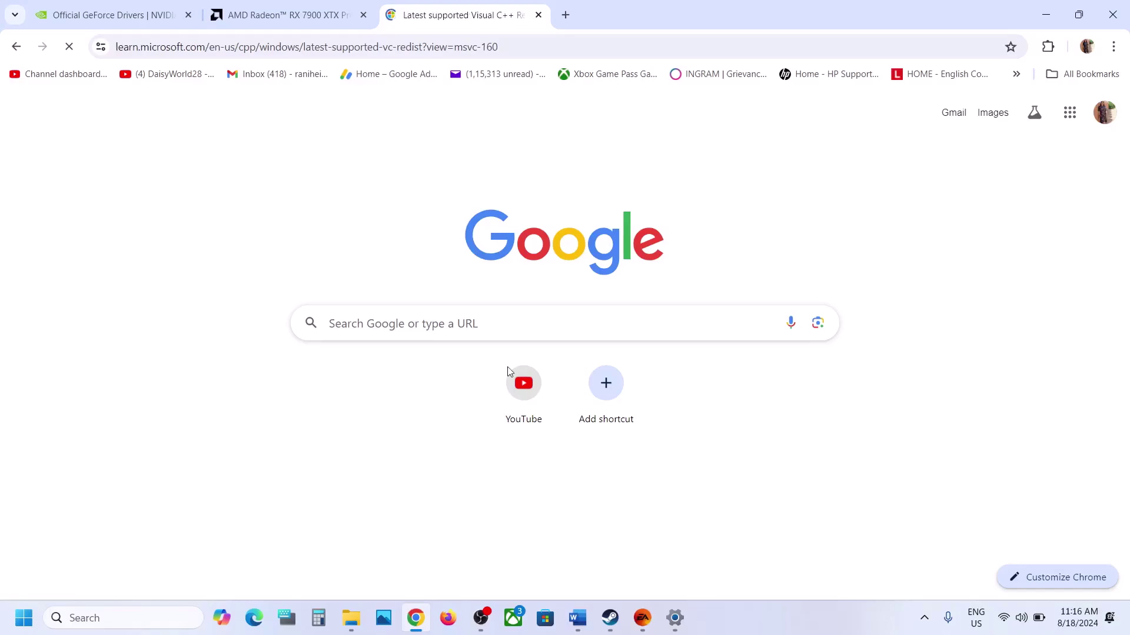
Step: Review the ARM64, X86 and X64 rows and download vc_redist.x86.exe
scroll(508, 367, "down", 5)
scroll(508, 368, "down", 7)
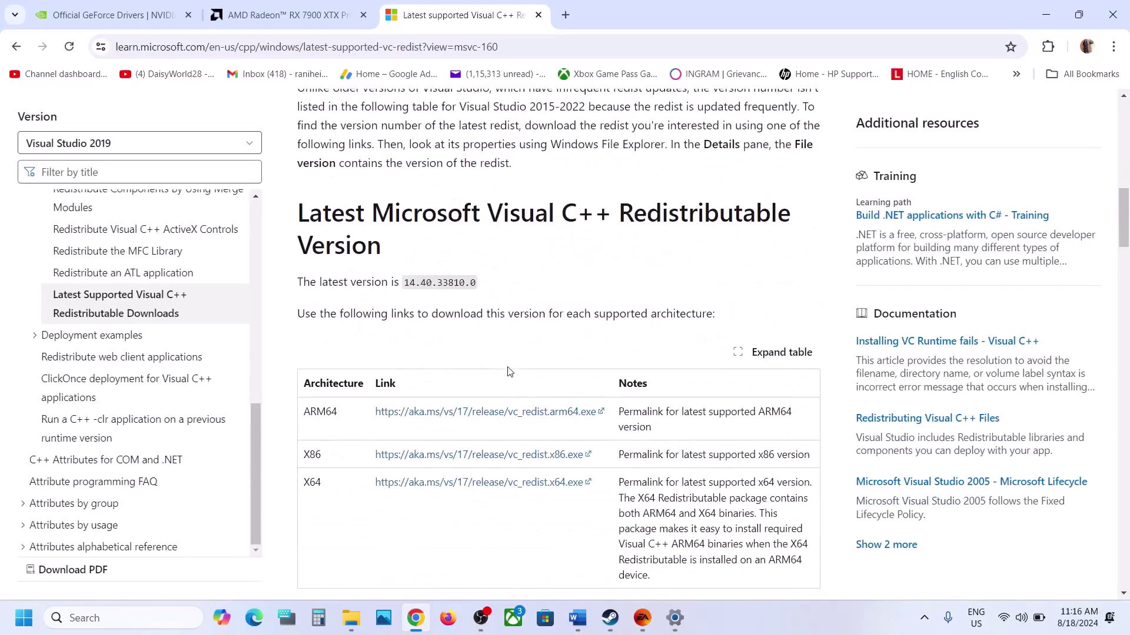
scroll(446, 279, "up", 3)
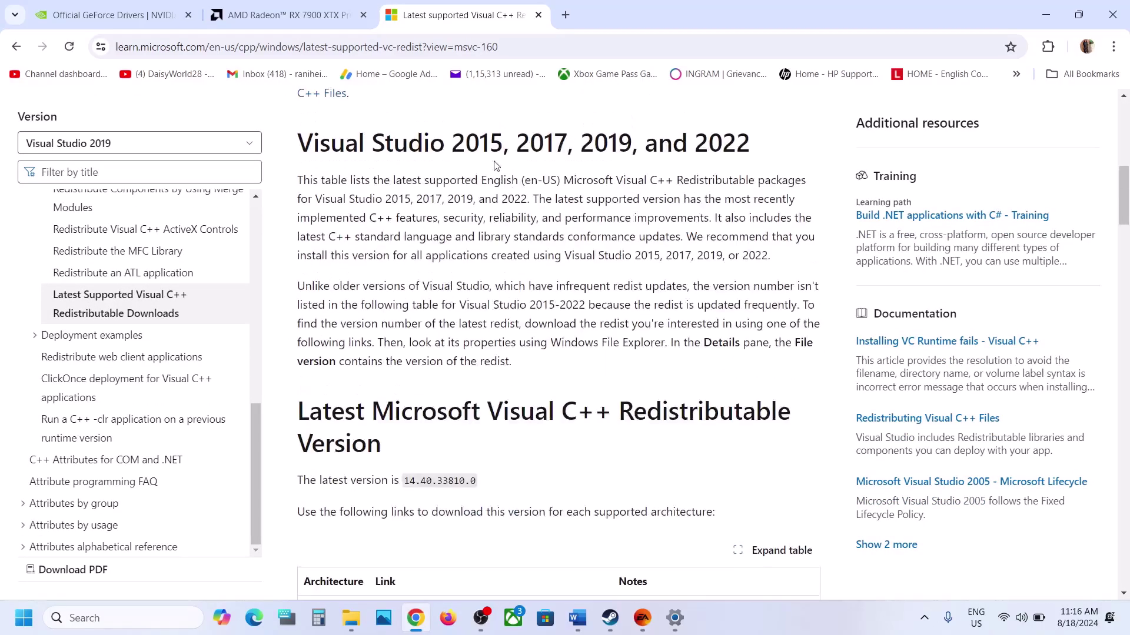
left_click_drag(471, 152, 706, 179)
scroll(363, 354, "down", 5)
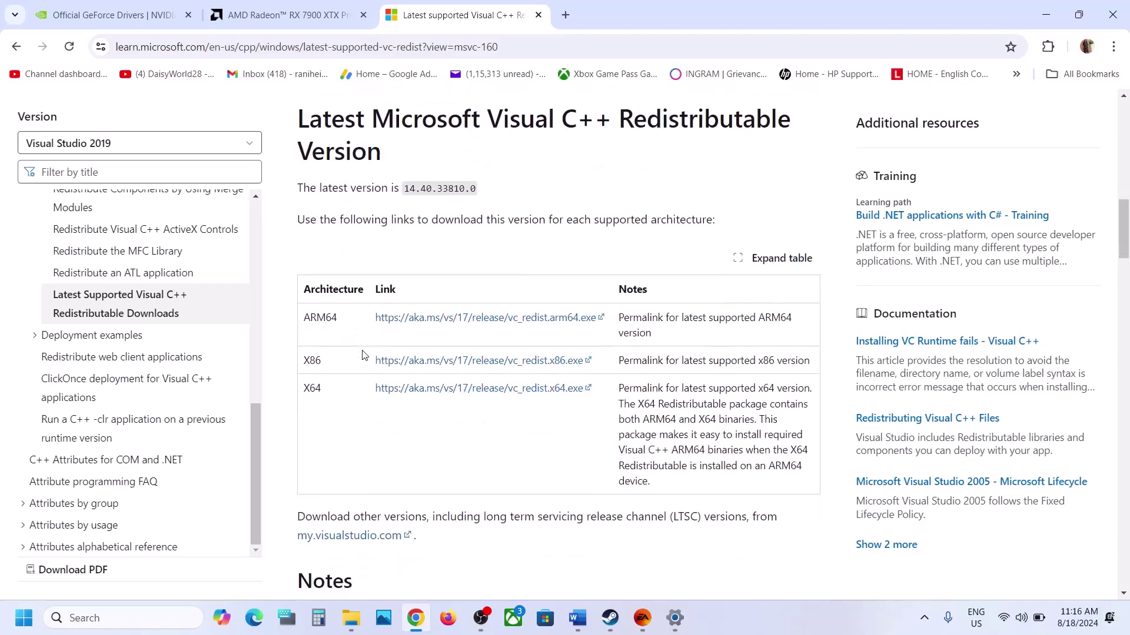
left_click_drag(333, 363, 302, 361)
double_click(316, 392)
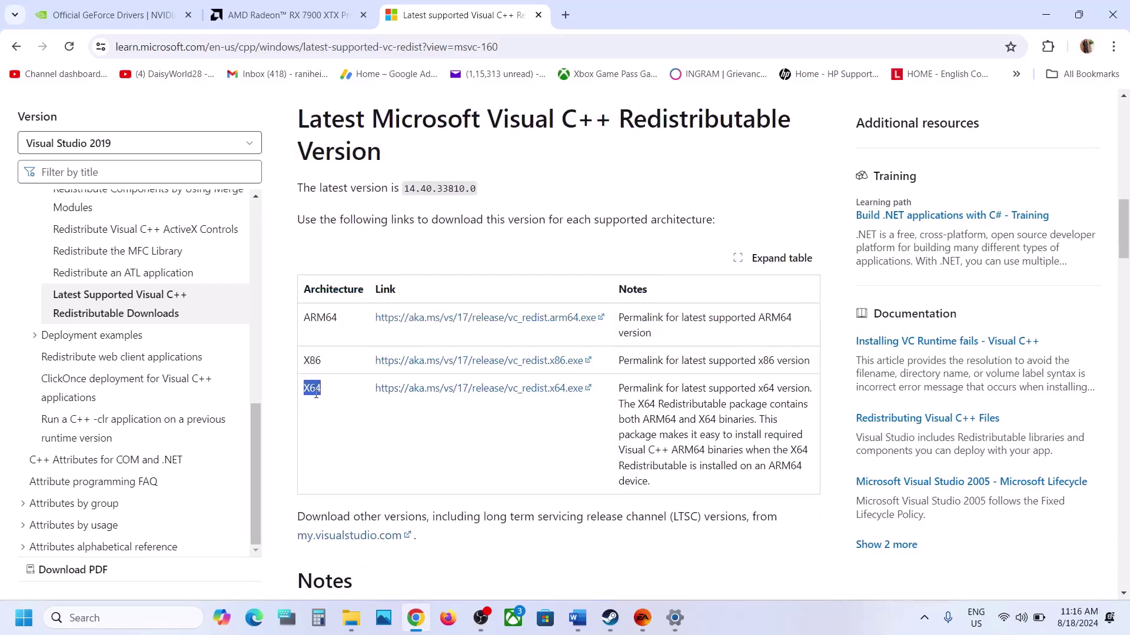
left_click(470, 369)
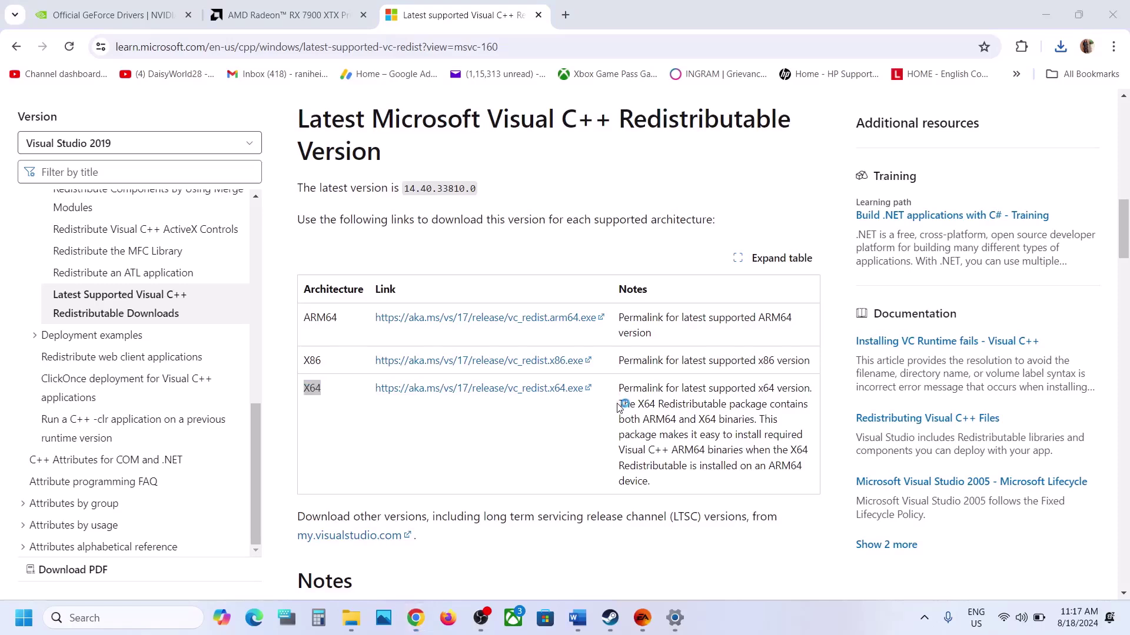
Step: Repair the x86 redistributable, then download and run the x64 one, acknowledging its reboot message
left_click(587, 392)
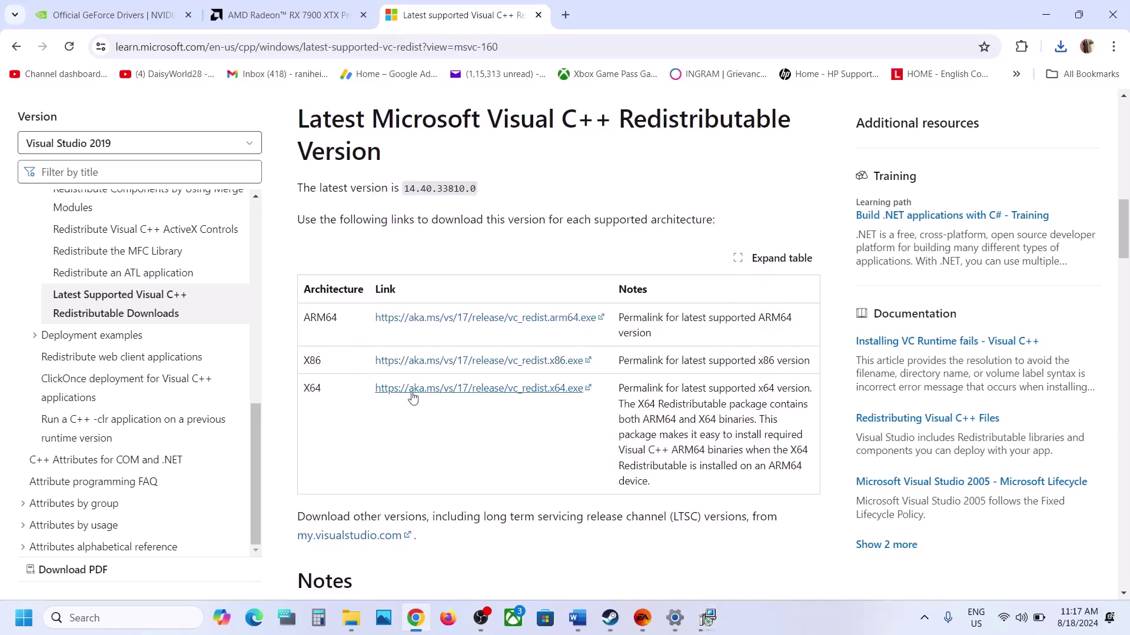
left_click(417, 390)
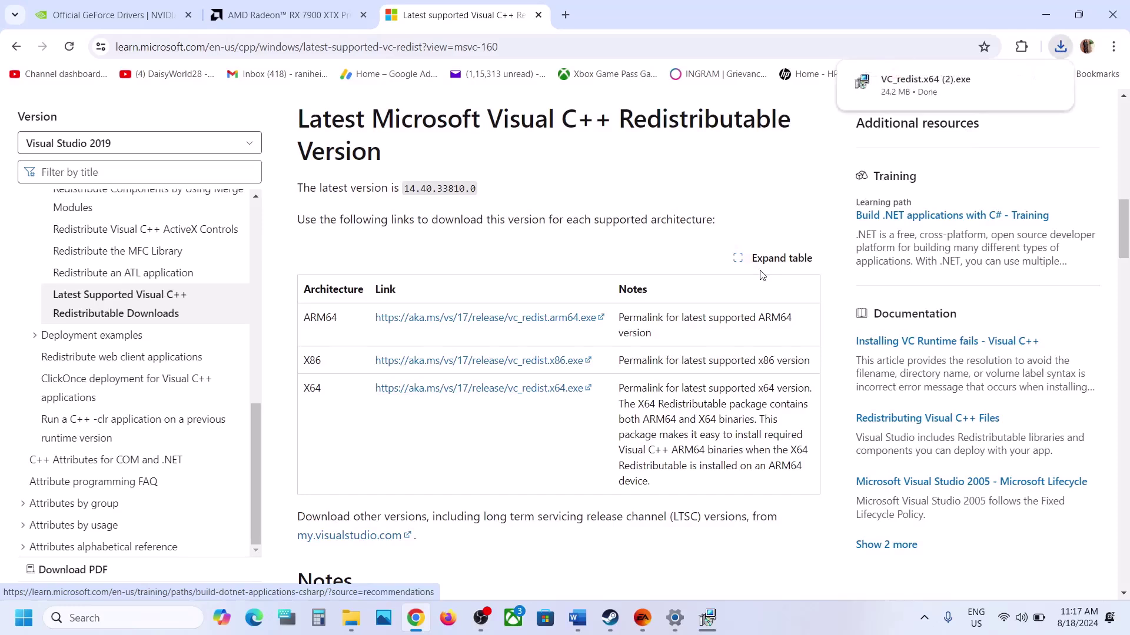
left_click(953, 94)
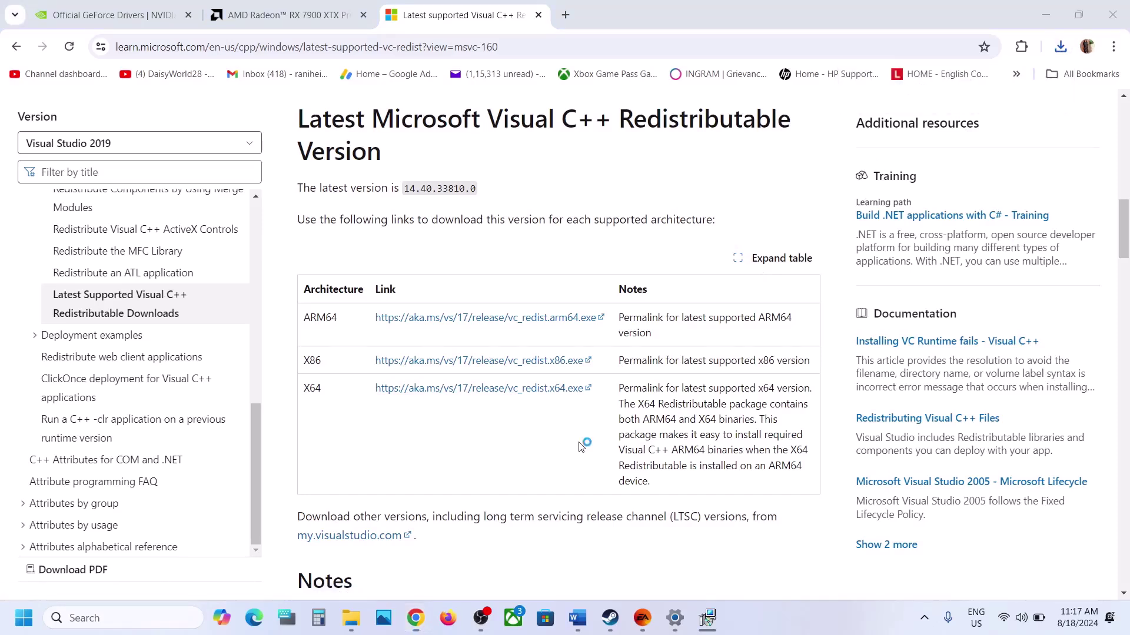
left_click(578, 393)
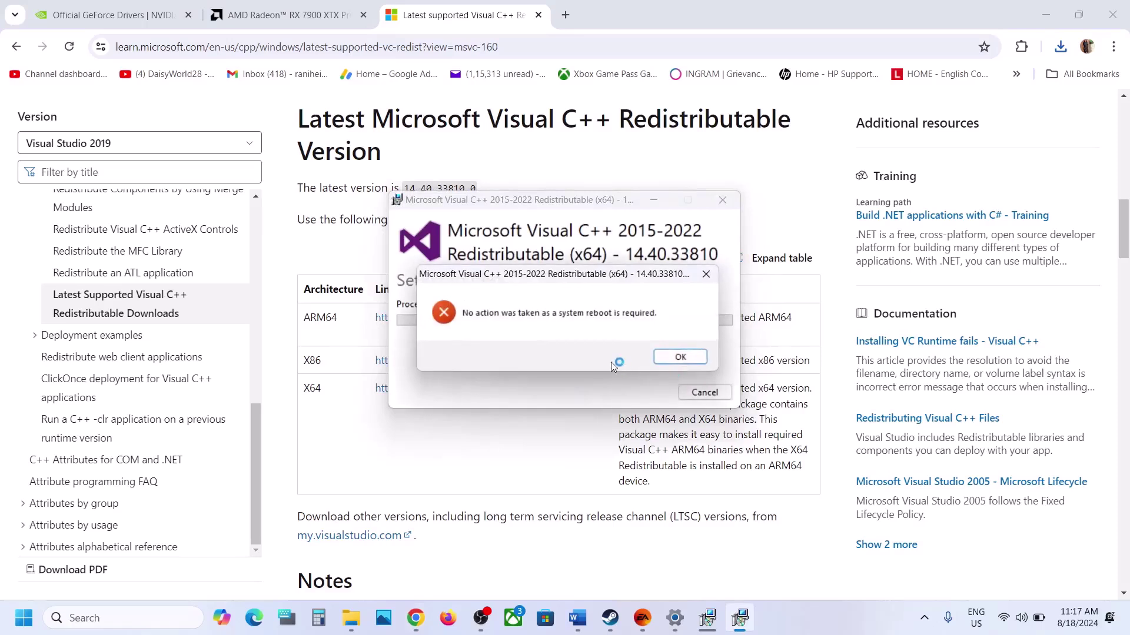
left_click(676, 356)
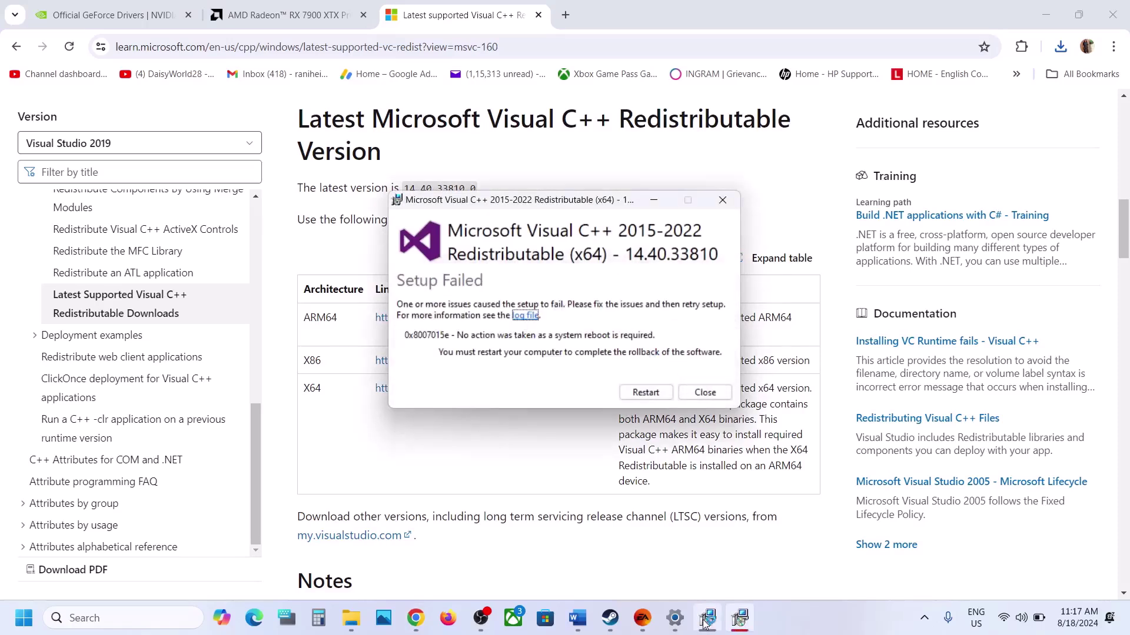
left_click_drag(624, 202, 432, 250)
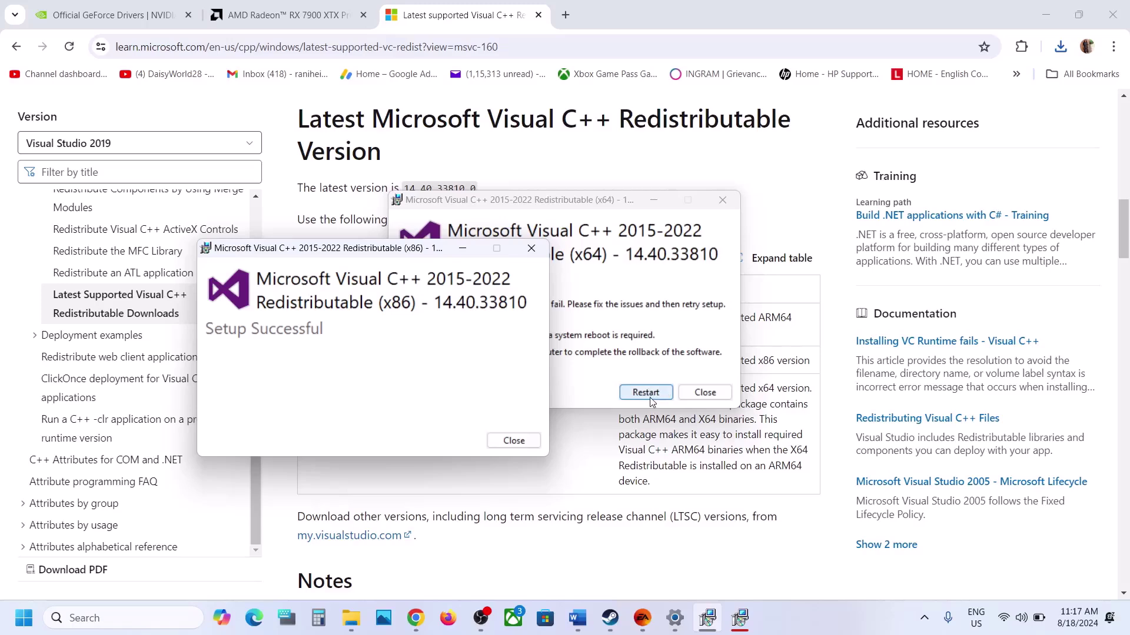
Step: Check the power options without restarting and bring the EA app forward
left_click(558, 464)
left_click(26, 618)
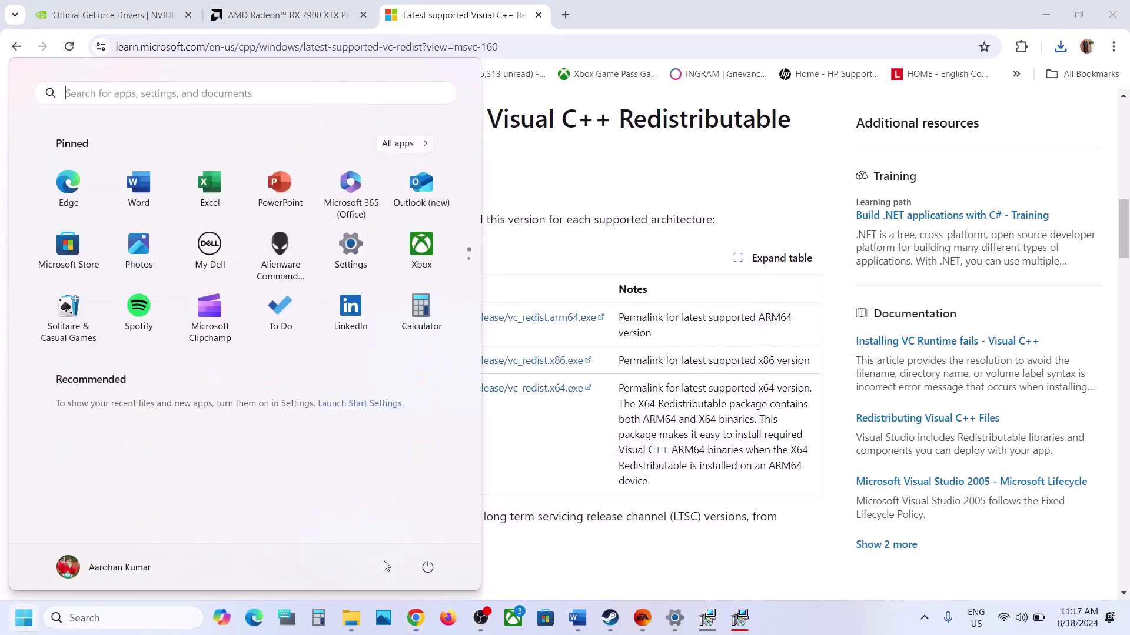
left_click(427, 566)
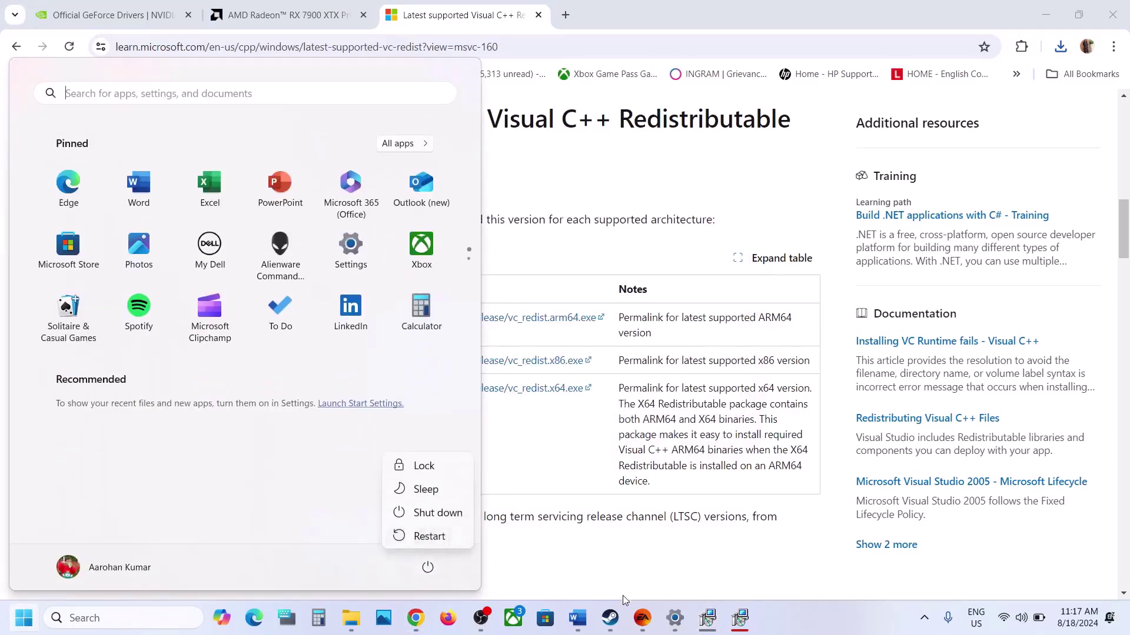
left_click(642, 618)
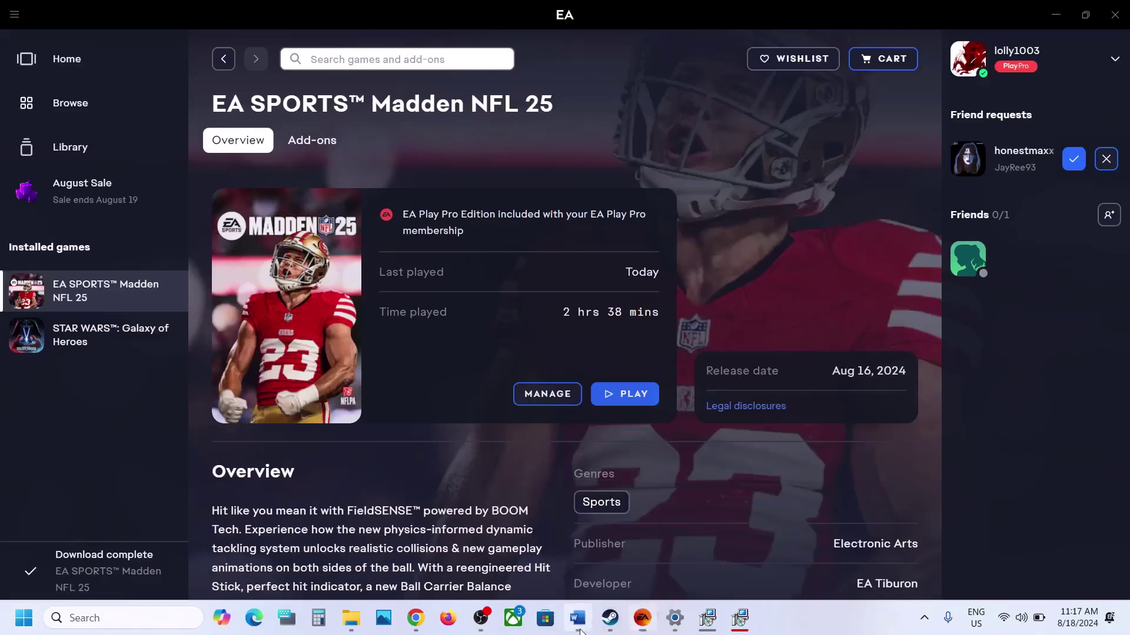
Step: Read Step 12 in Word, selecting the unplug-external-devices and disconnect-controllers phrases
left_click(577, 618)
scroll(471, 432, "down", 5)
scroll(470, 433, "down", 1)
scroll(234, 259, "up", 3)
left_click(186, 308)
left_click_drag(186, 308, 408, 376)
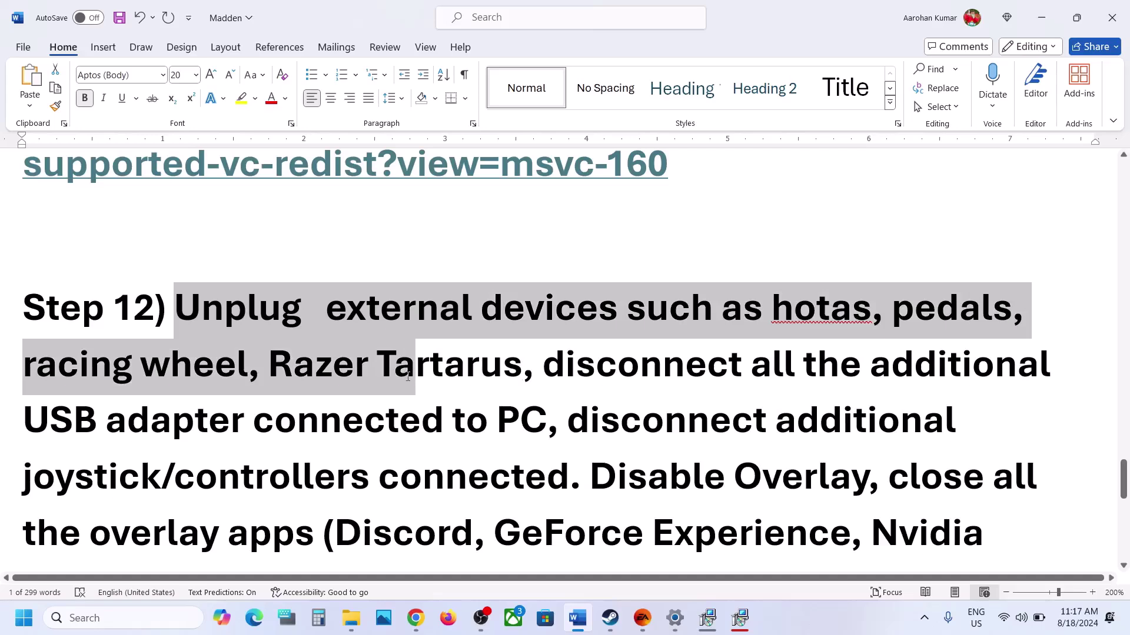
left_click_drag(413, 377, 526, 419)
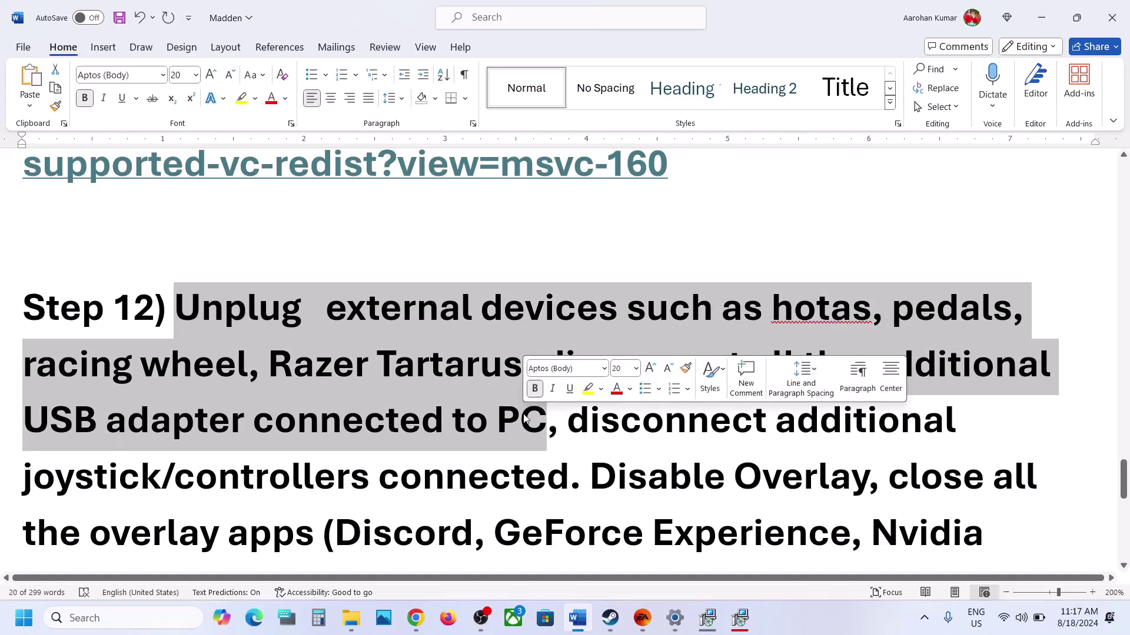
scroll(525, 419, "down", 1)
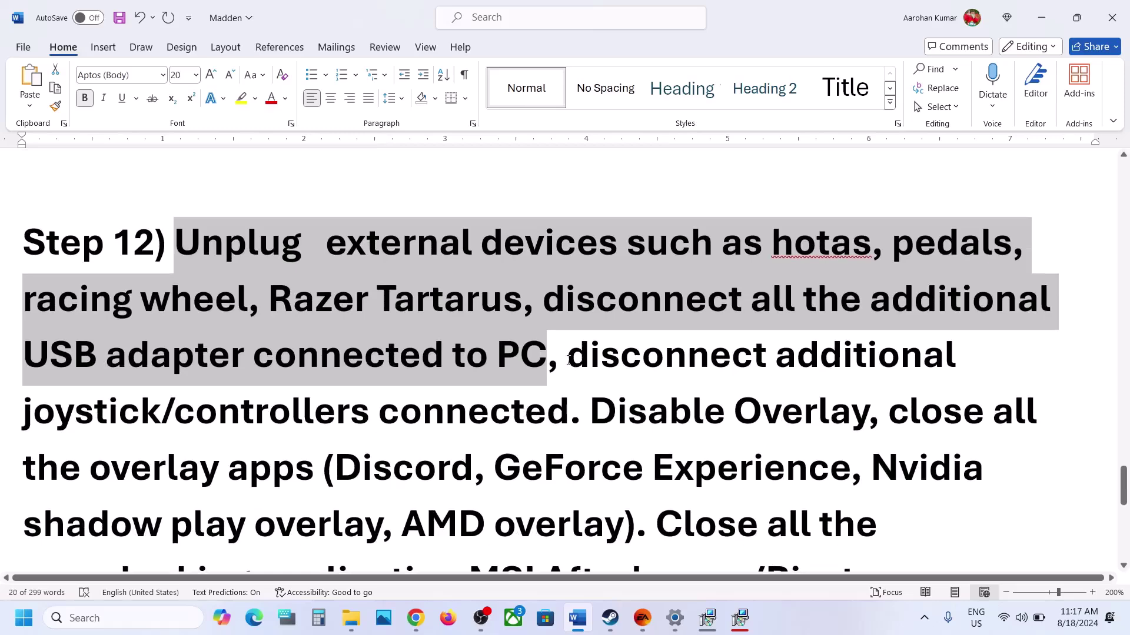
left_click_drag(568, 361, 571, 409)
scroll(570, 408, "down", 1)
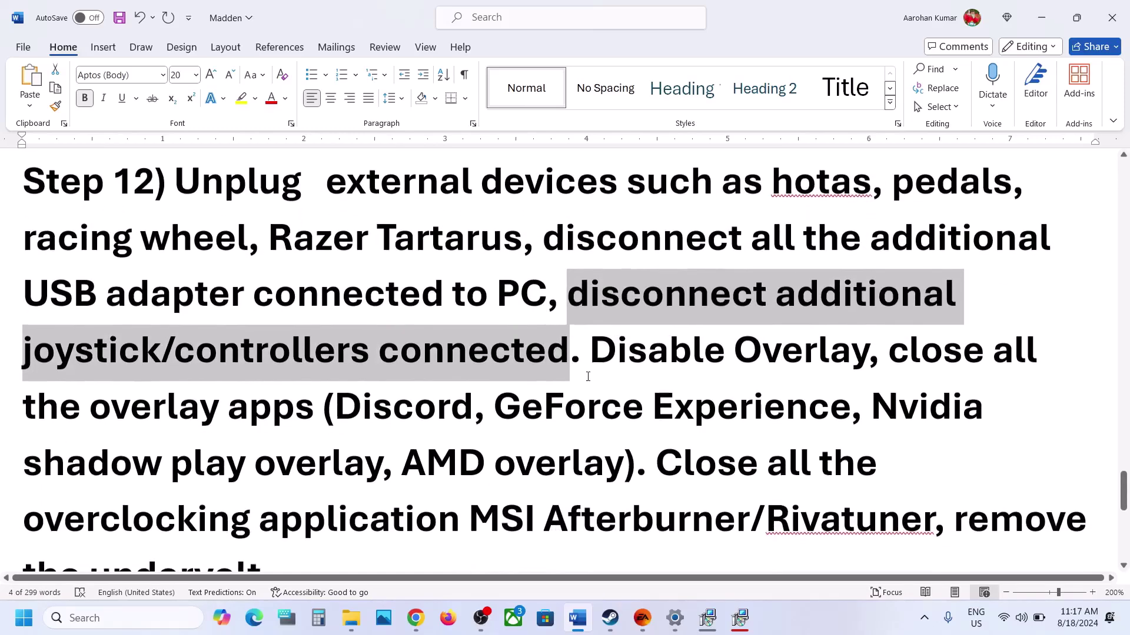
left_click_drag(590, 351, 870, 350)
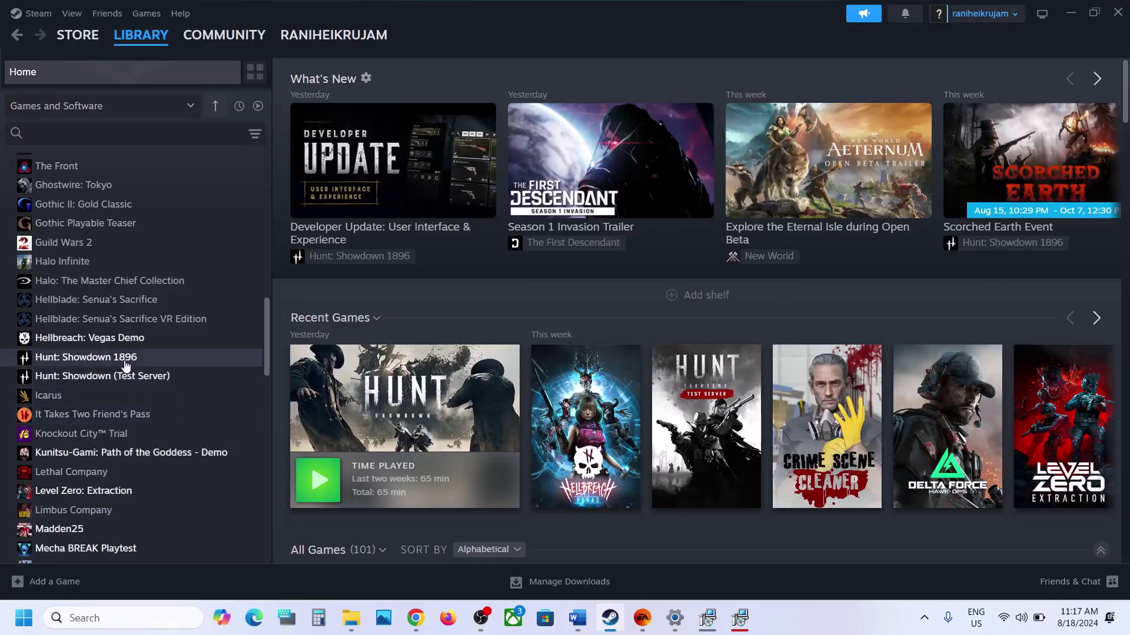
Step: Verify in Hunt: Showdown 1896's Steam properties that the overlay is off, then switch to the EA app
right_click(125, 365)
left_click(168, 472)
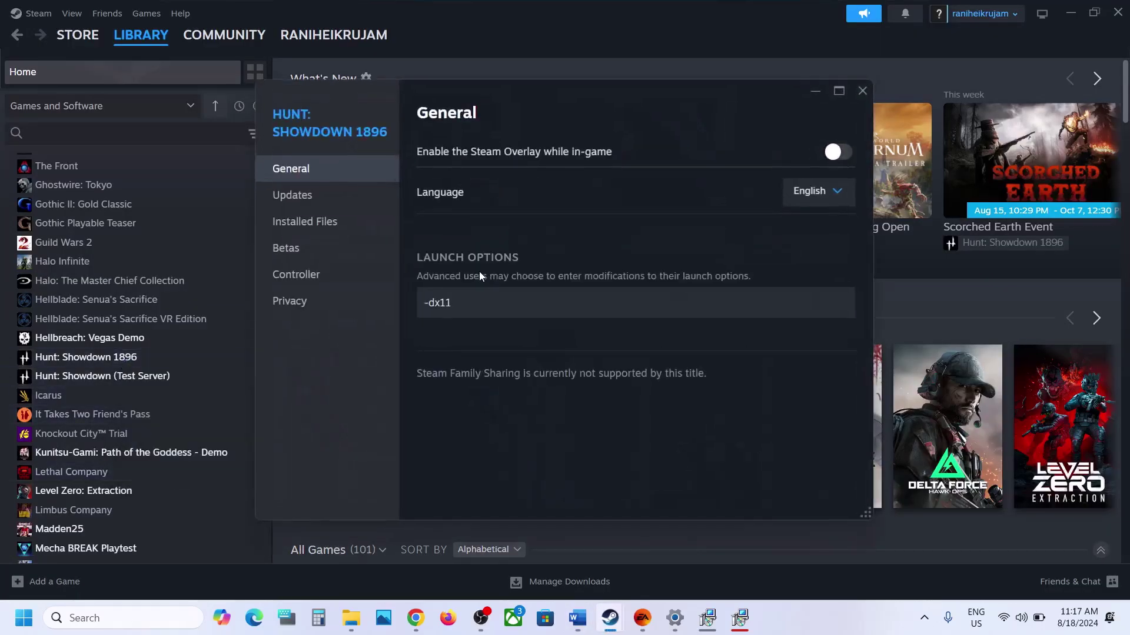
left_click(331, 284)
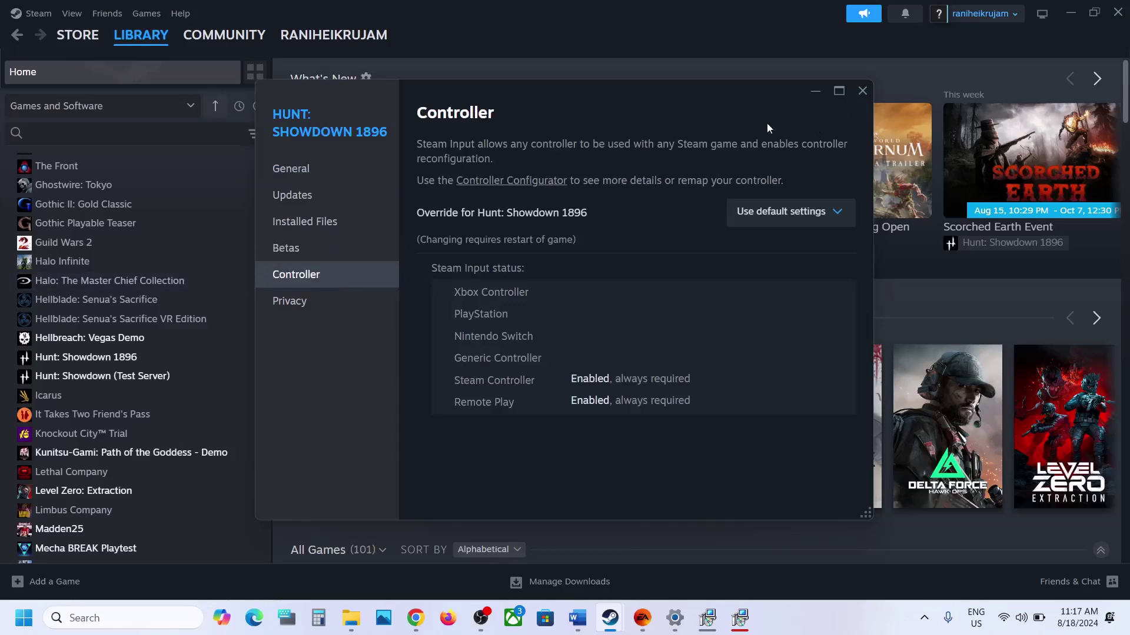
left_click(298, 177)
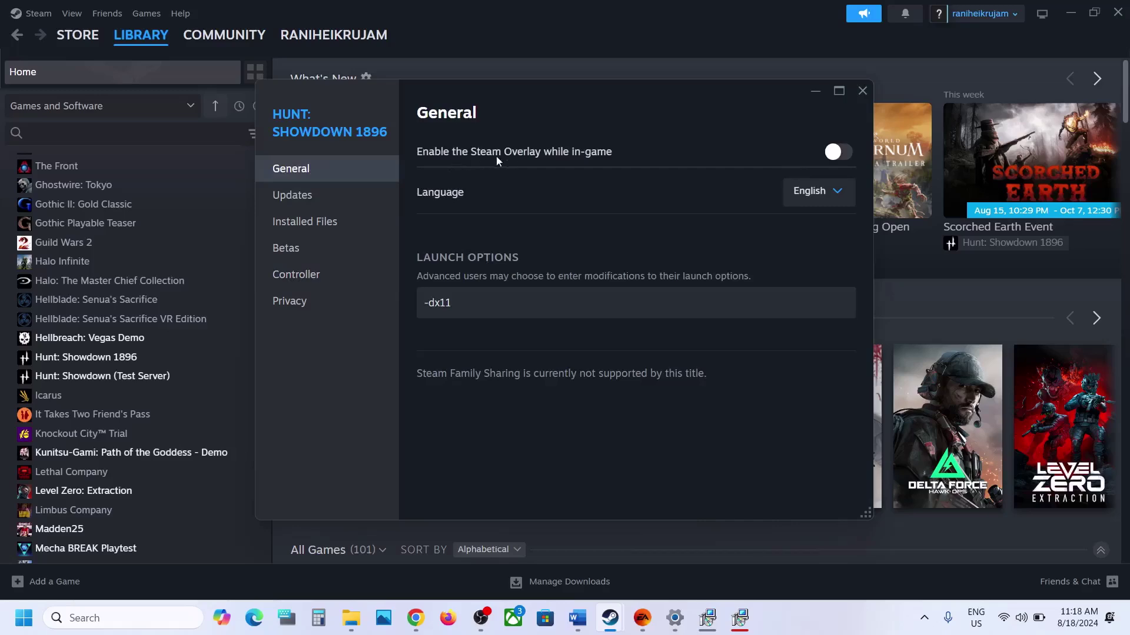
left_click(871, 91)
left_click(642, 618)
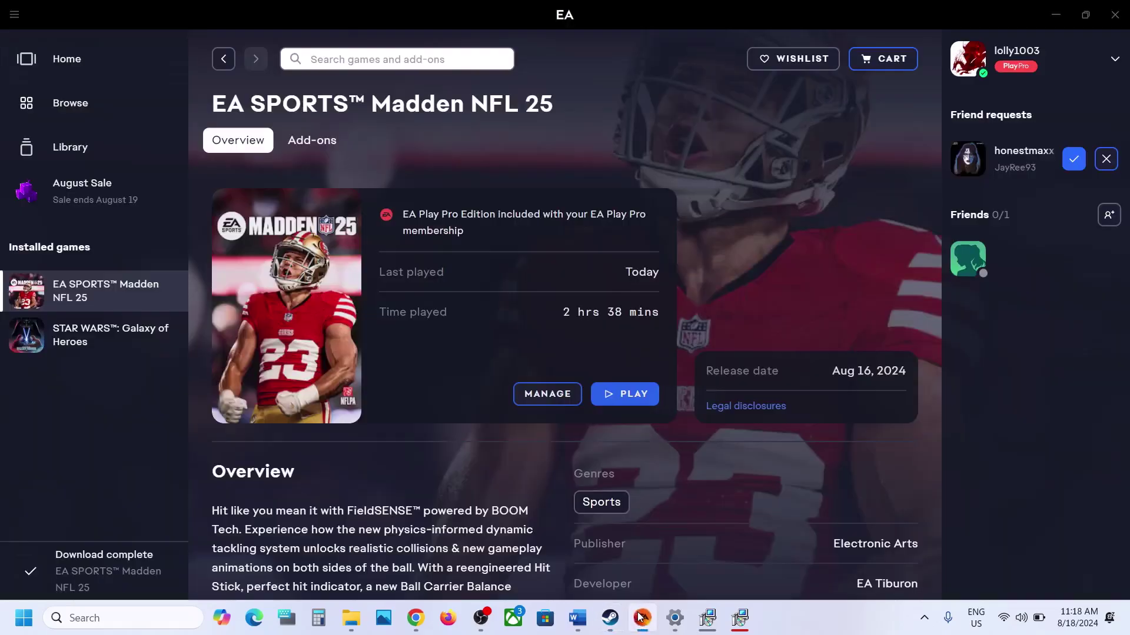
Step: Turn off and confirm the In-game overlay in EA app Settings > Application, then return to Word's Step 12 notes
left_click(15, 15)
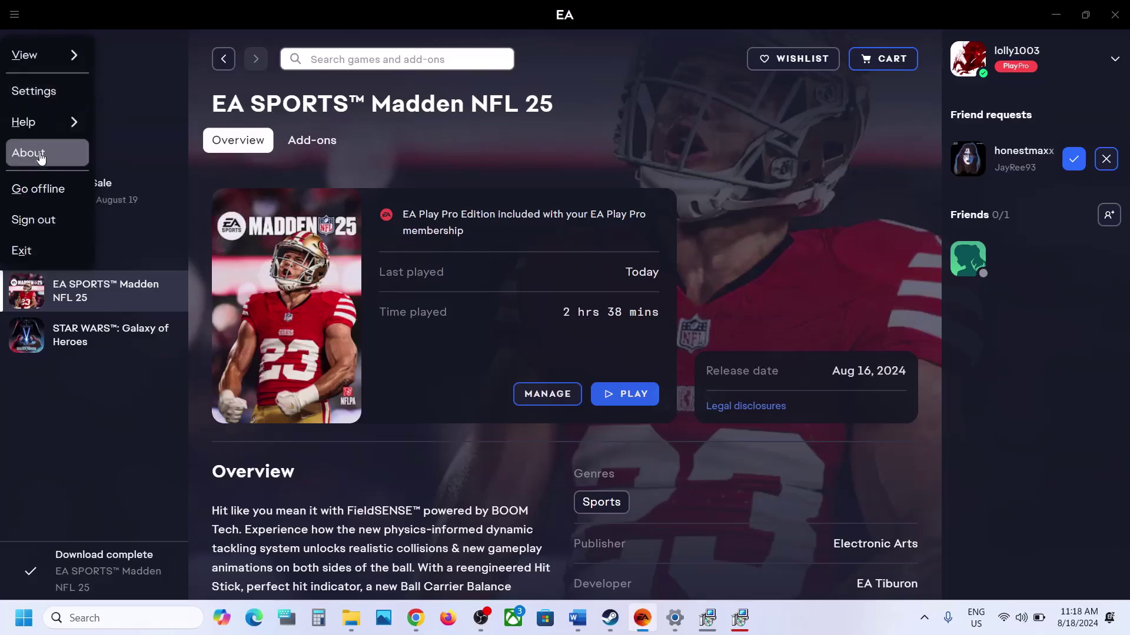
left_click(34, 91)
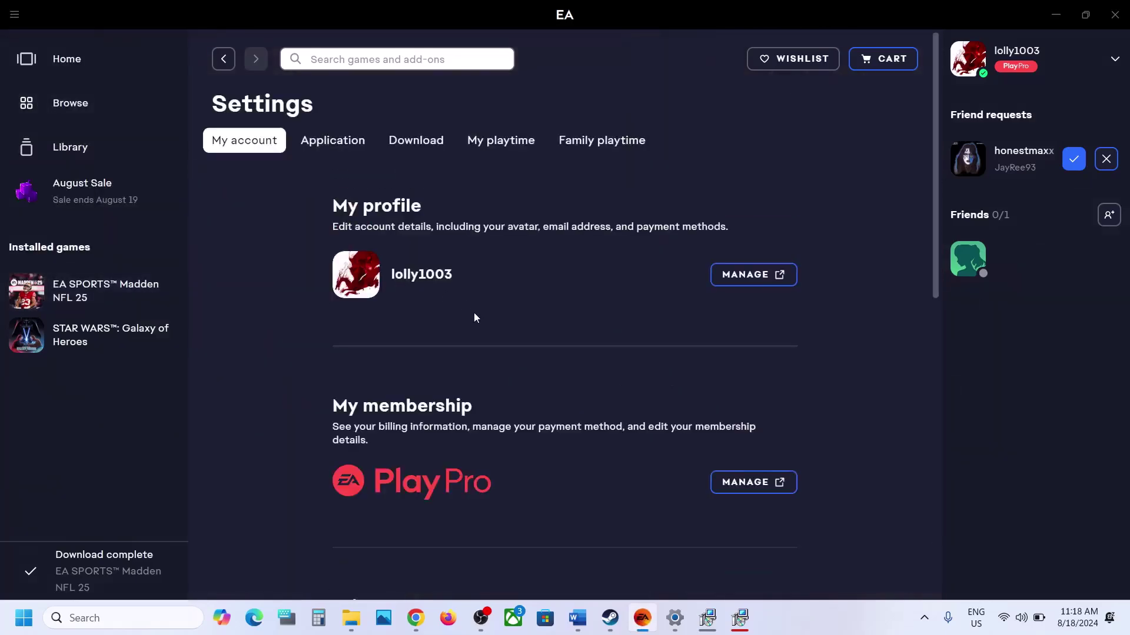
left_click(332, 141)
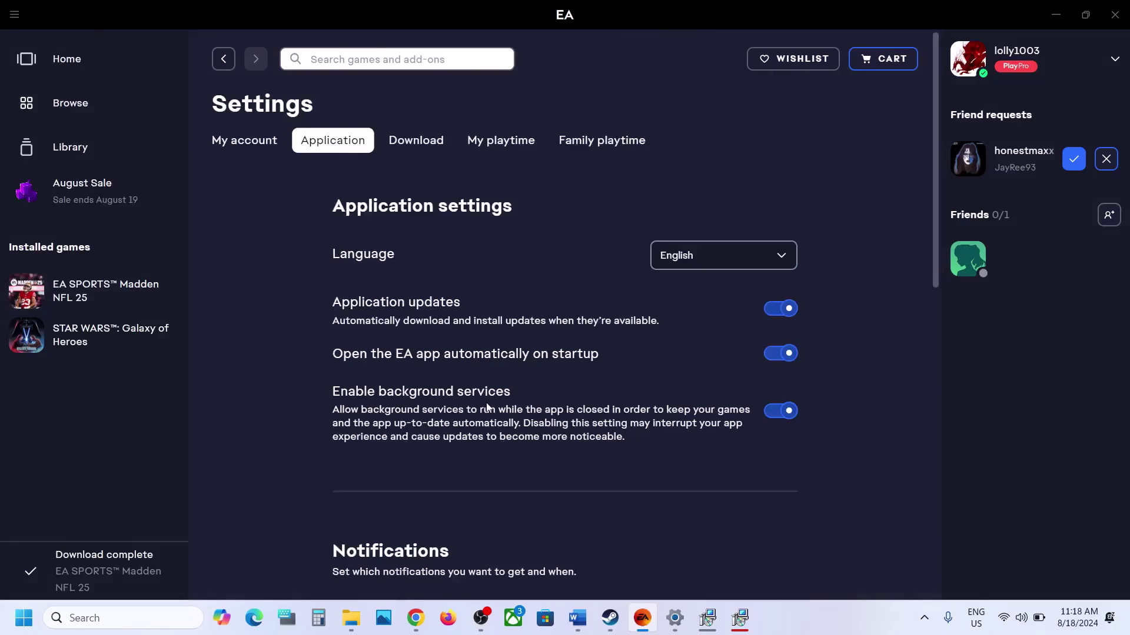
scroll(488, 407, "down", 10)
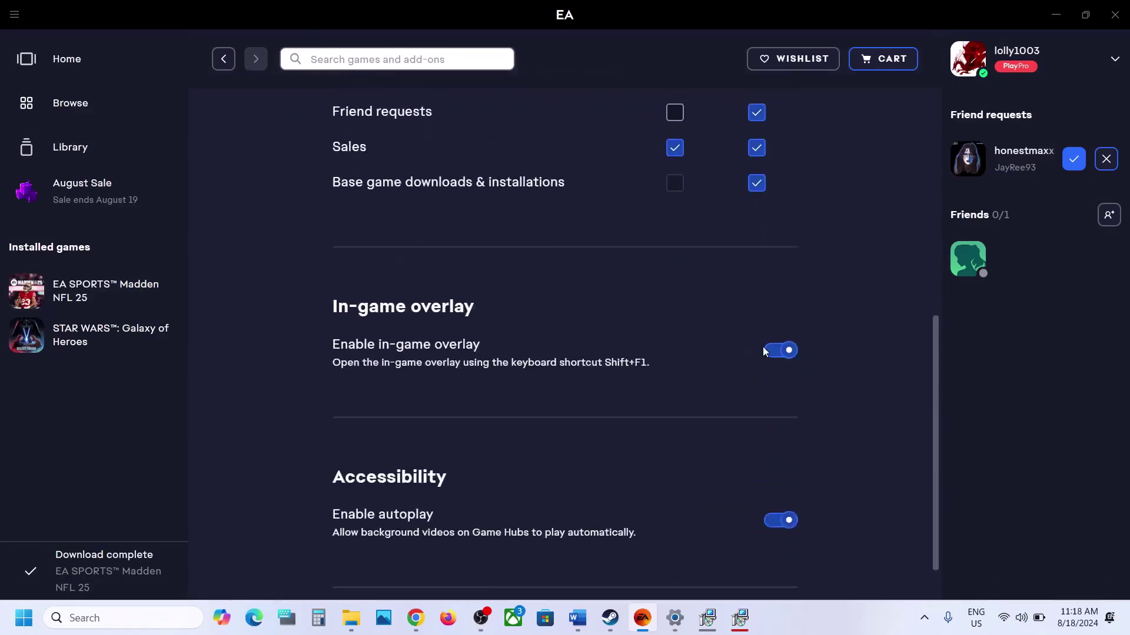
left_click(773, 351)
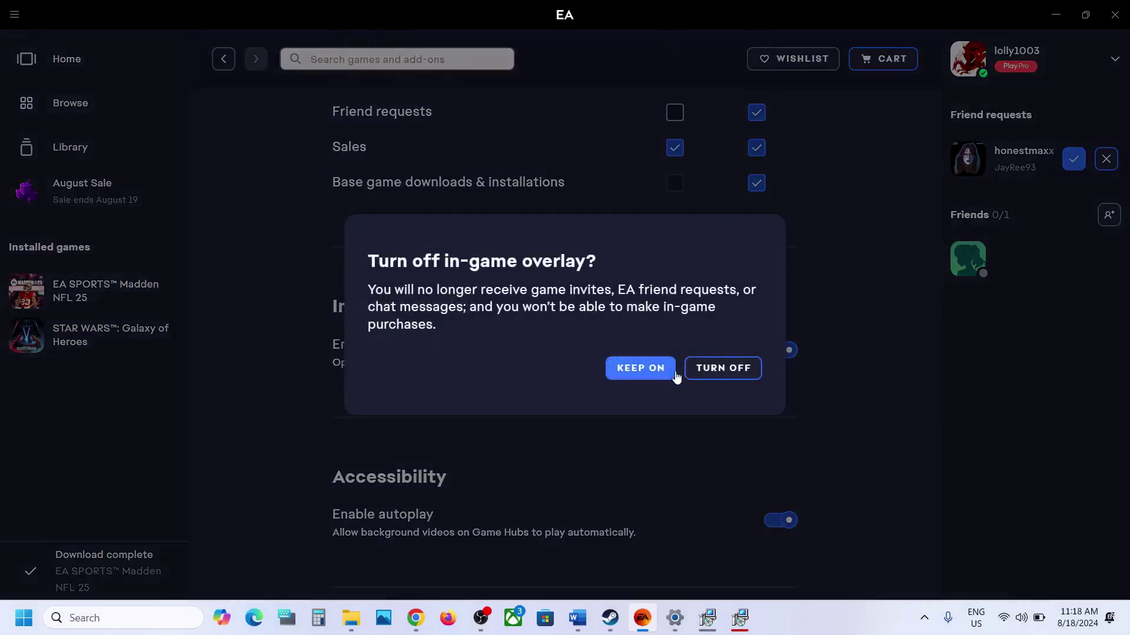
left_click(724, 367)
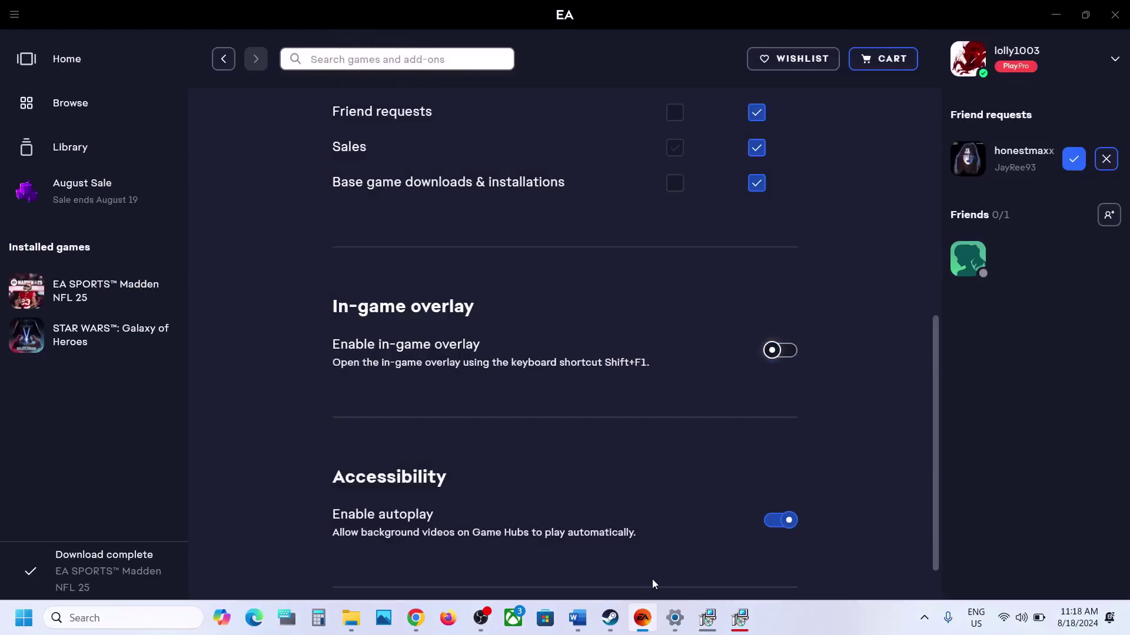
left_click(577, 618)
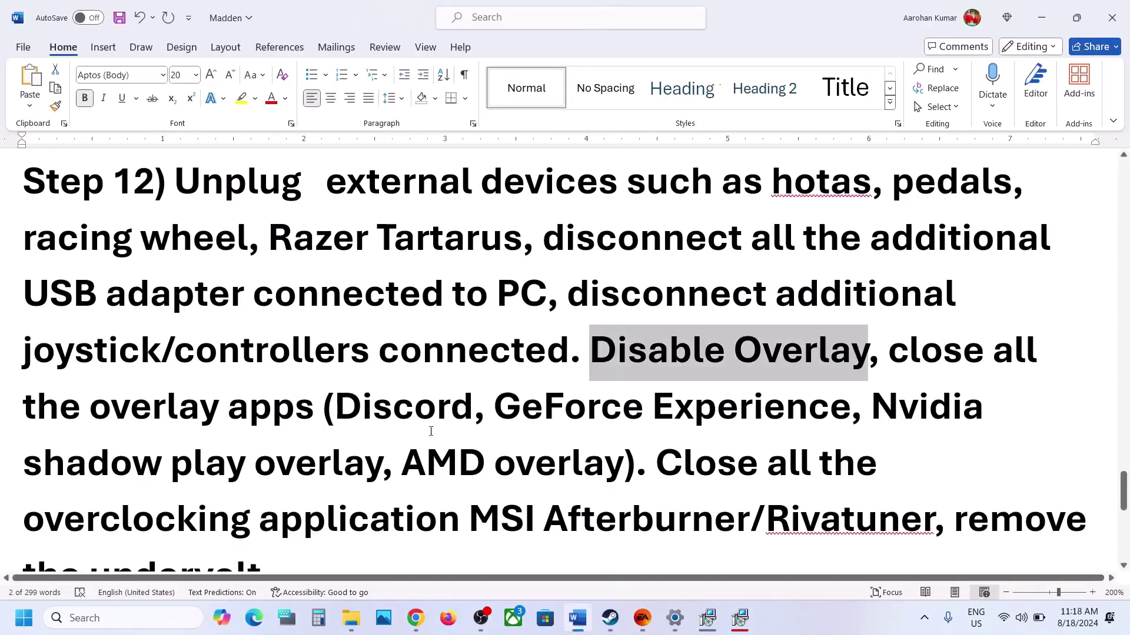
left_click_drag(348, 404, 759, 393)
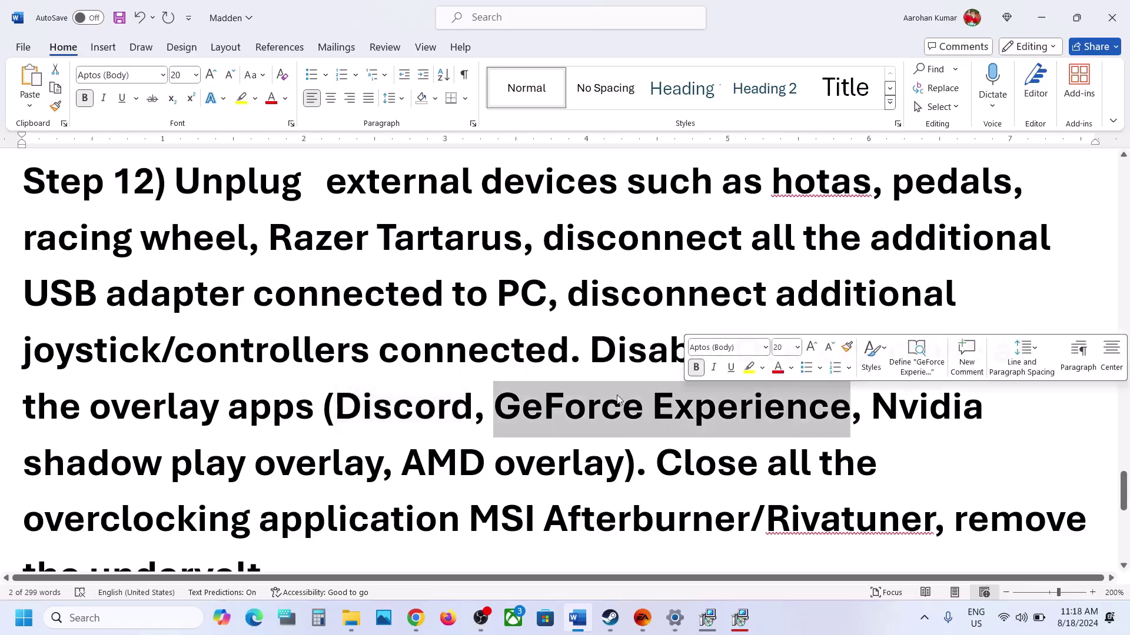
left_click(269, 413)
left_click_drag(887, 345, 579, 460)
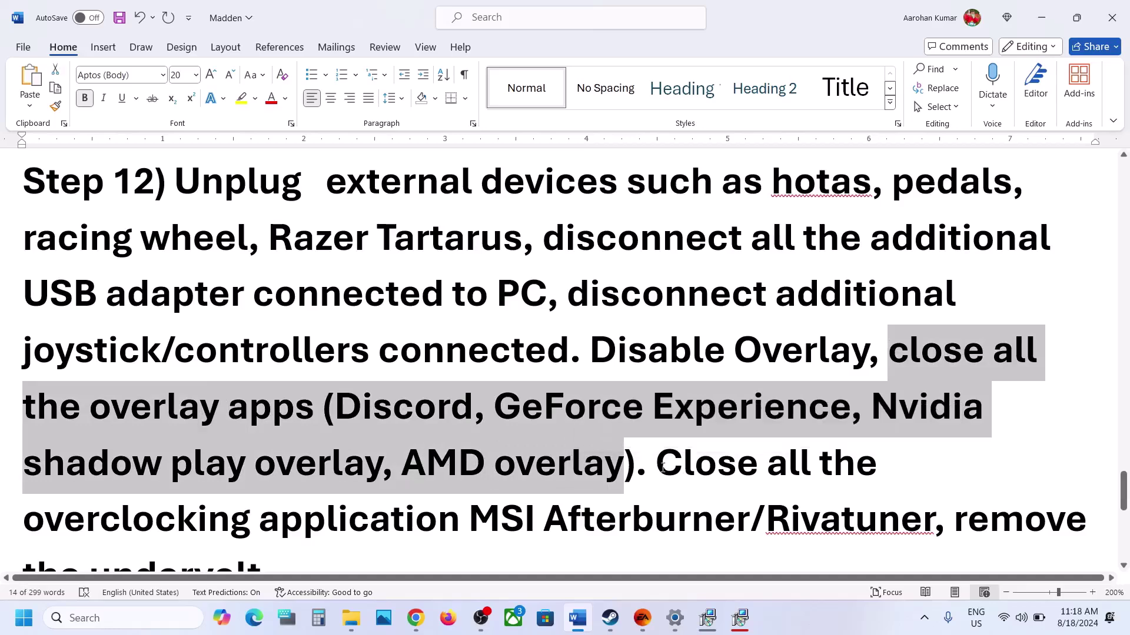
left_click_drag(657, 463, 794, 463)
left_click_drag(533, 500, 500, 518)
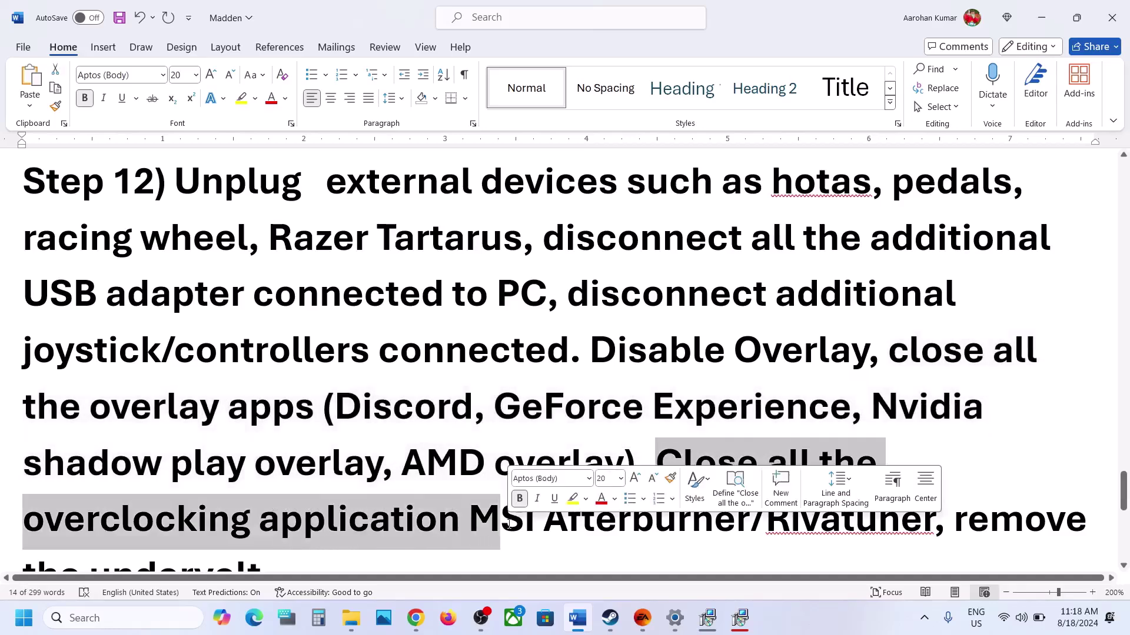
scroll(509, 524, "down", 2)
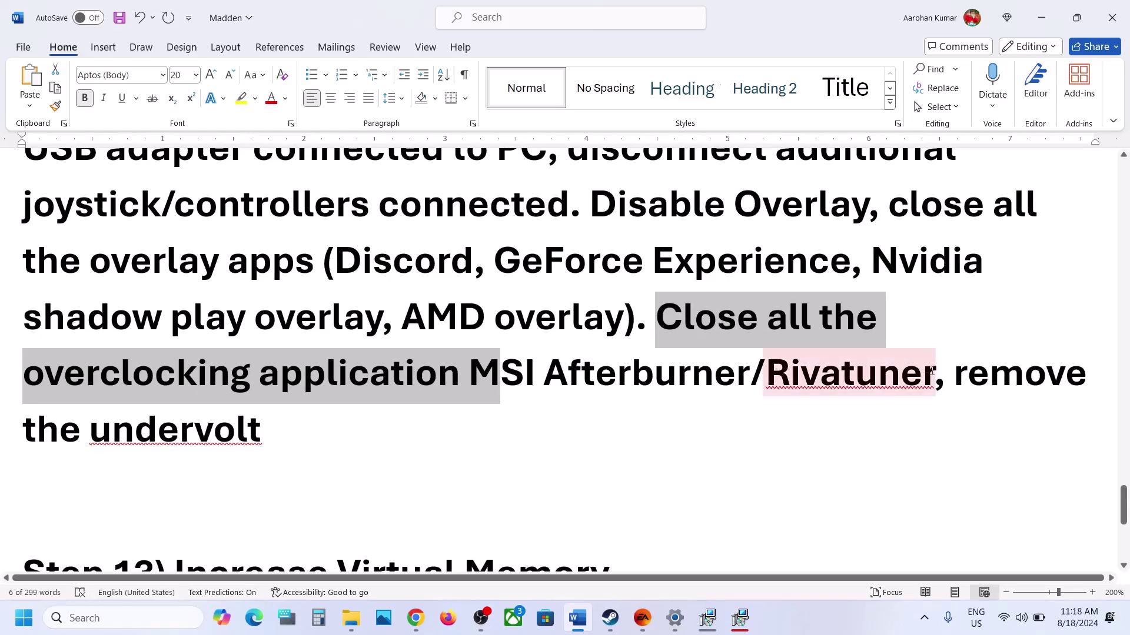
left_click_drag(954, 374, 262, 434)
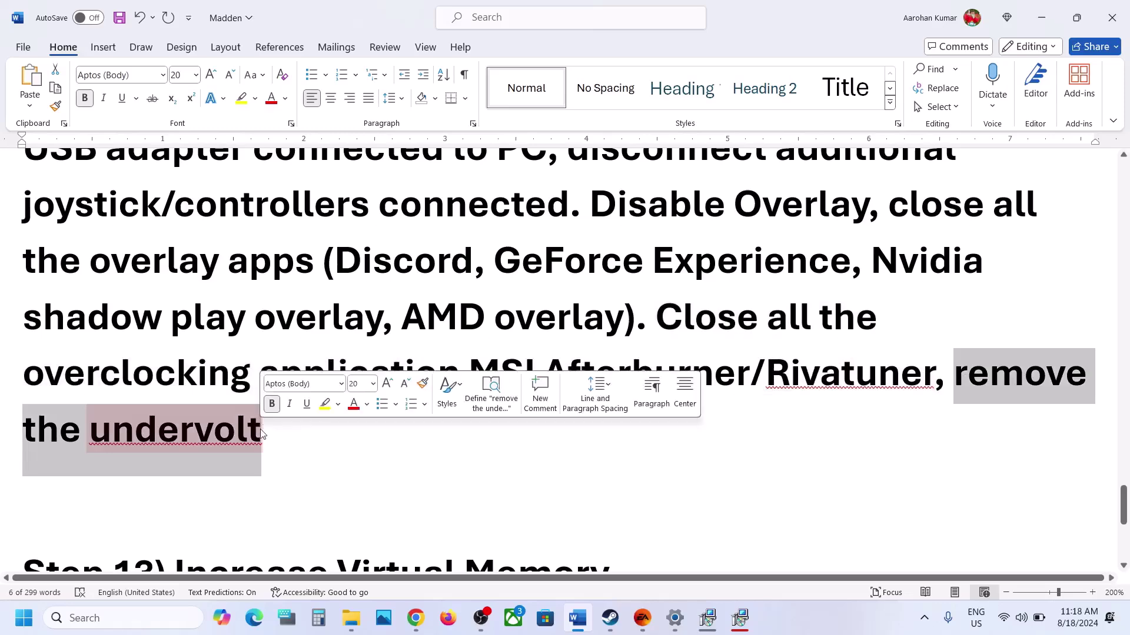